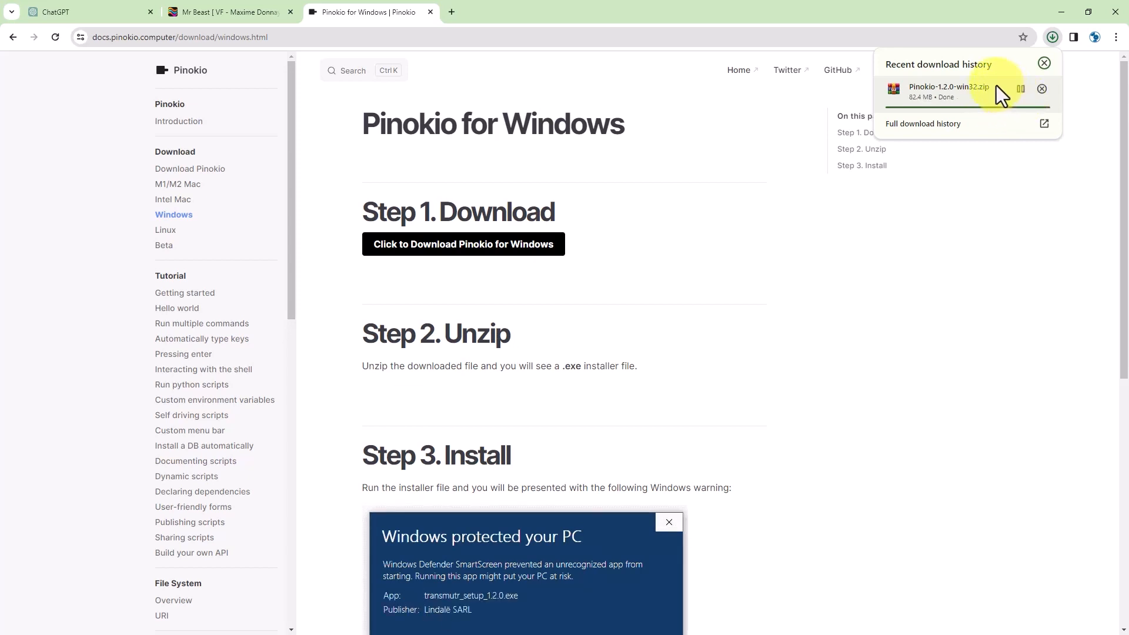
- Show the downloaded Pinokio-1.2.0-win32.zip (82.4 MB) in its Downloads folder
click(1017, 90)
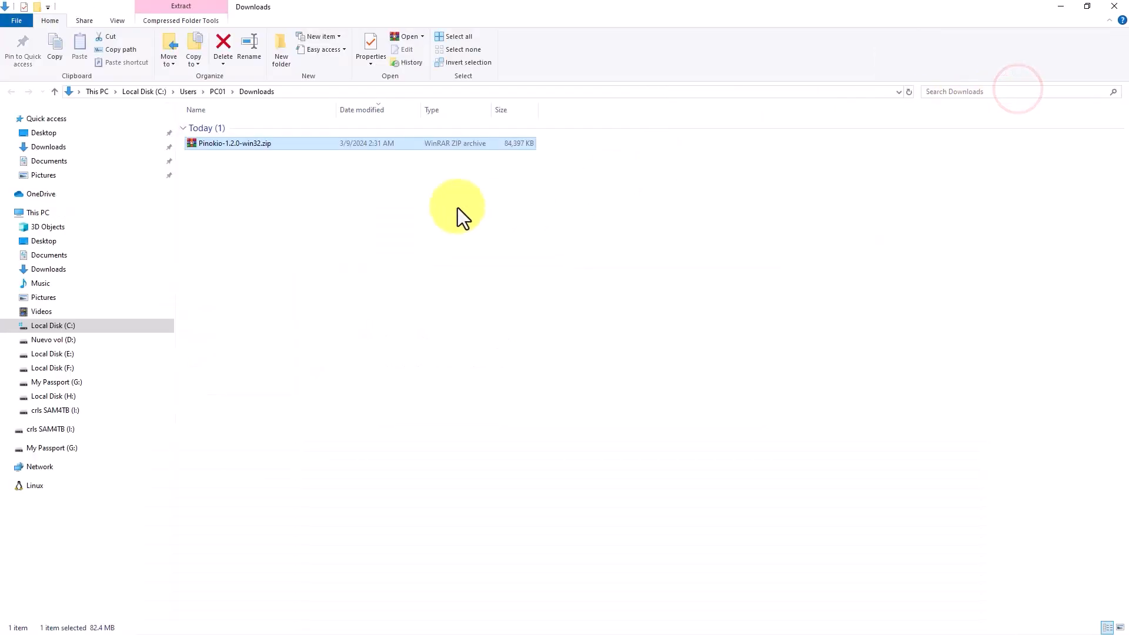
- Extract Pinokio-1.2.0-win32.zip in place and run Pinokio Setup 1.2.0.exe to install Pinokio
right_click(231, 147)
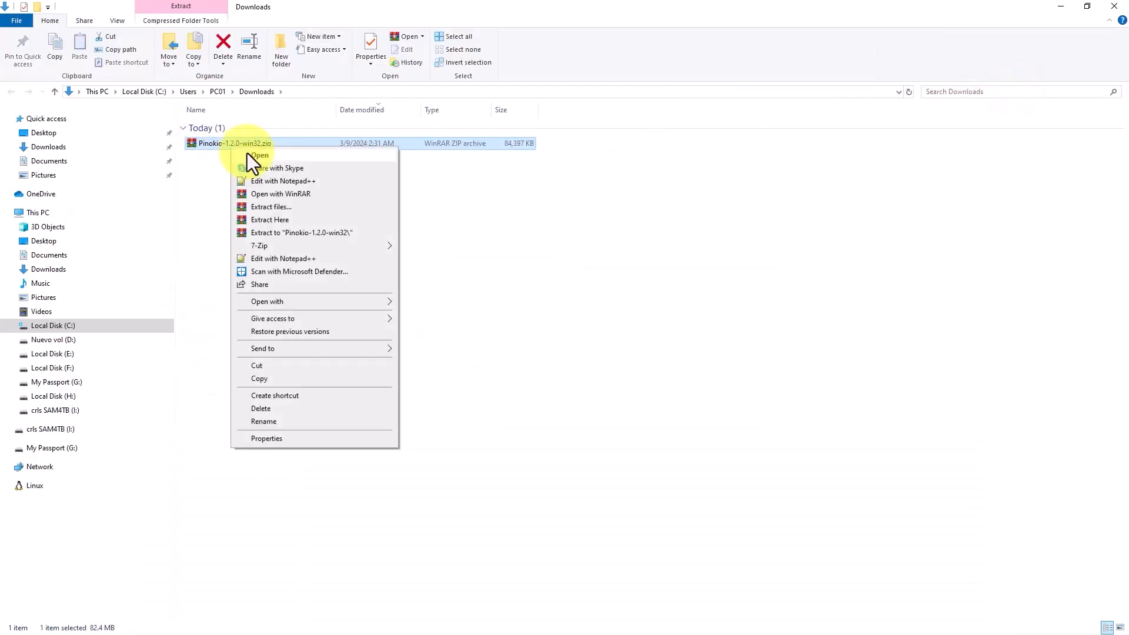
click(302, 218)
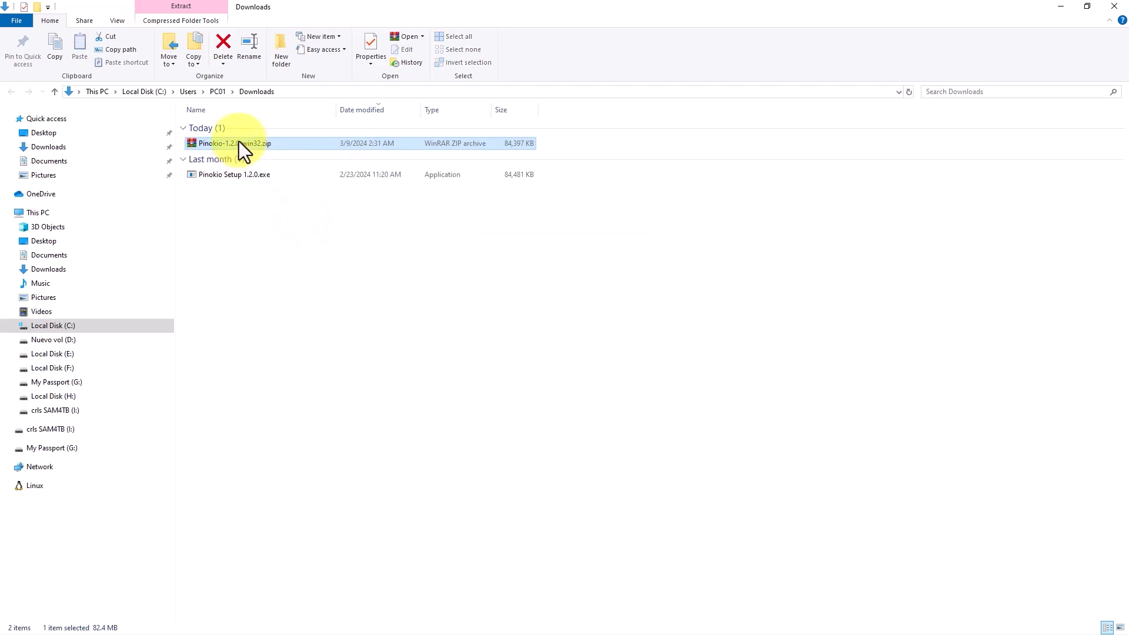
click(230, 174)
double_click(229, 174)
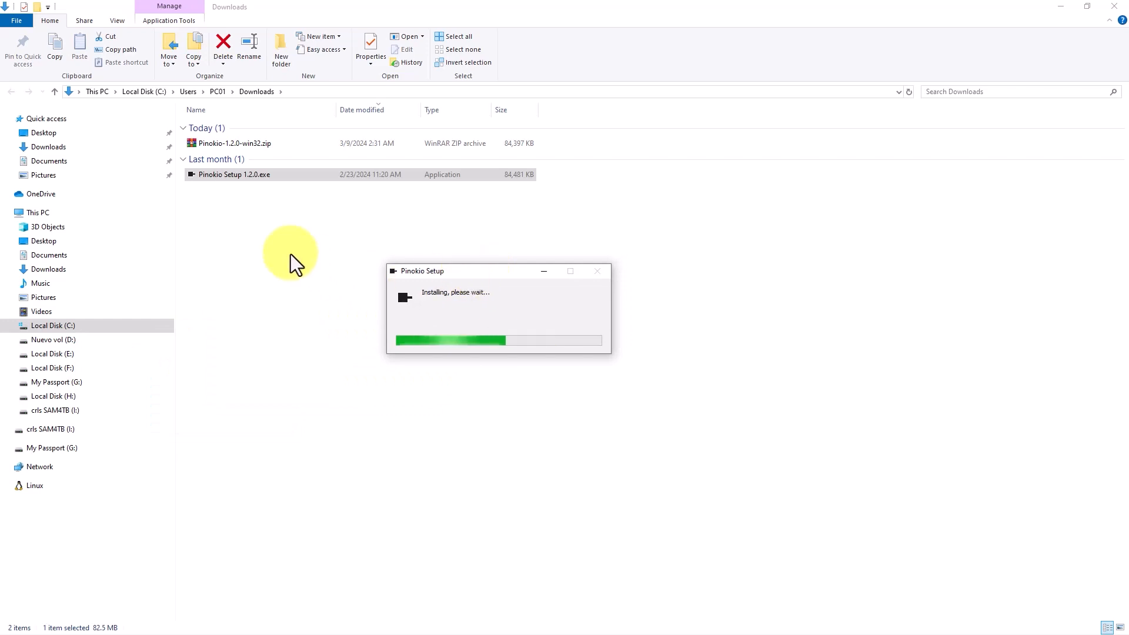
drag(175, 207, 20, 207)
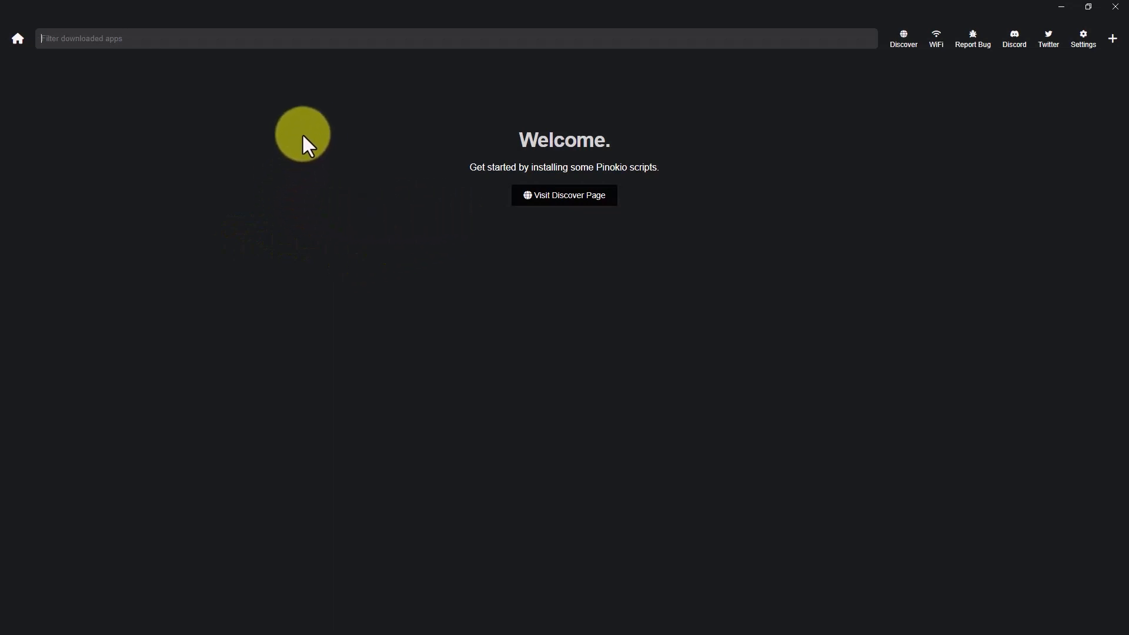
- Maximize Pinokio, search the verified scripts for 'rvc', and open the RVC script page
drag(789, 1, 719, 163)
double_click(719, 162)
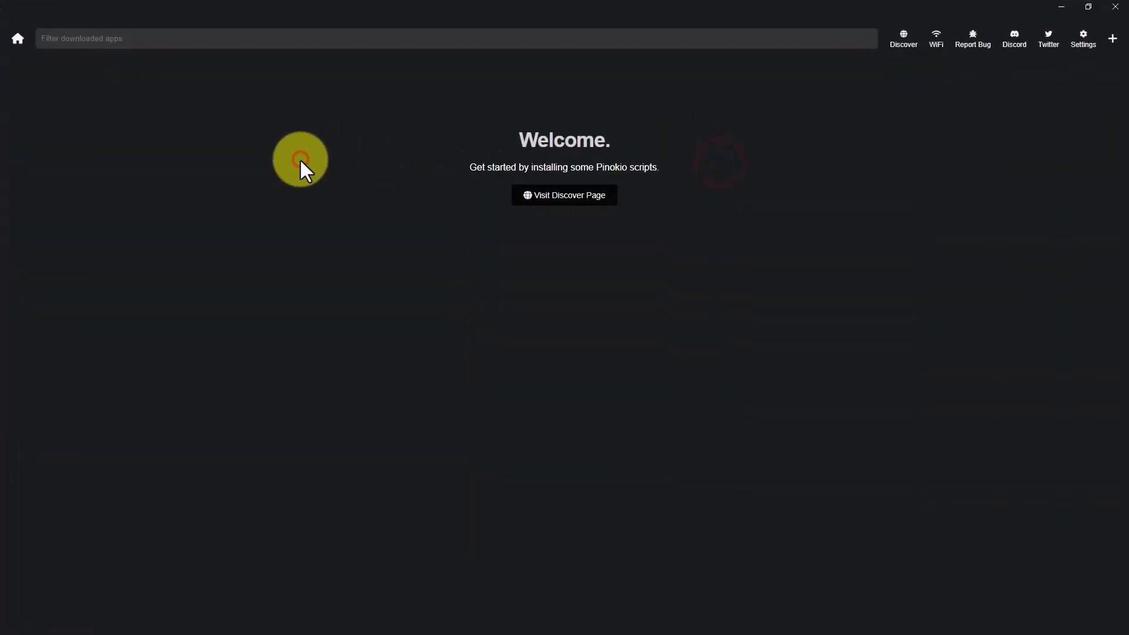
click(907, 41)
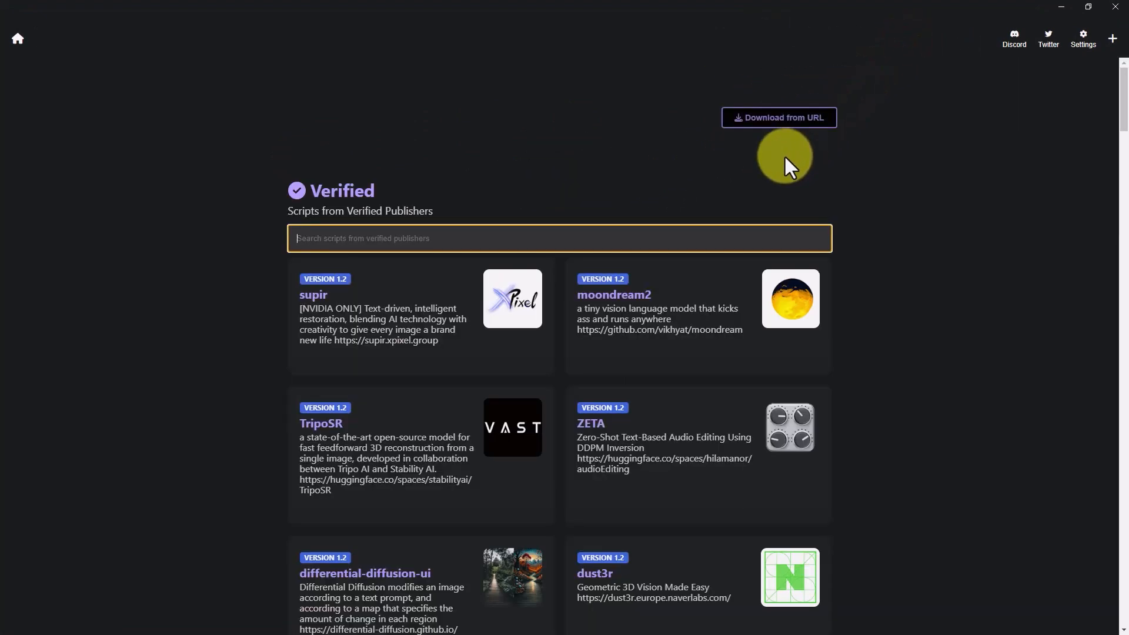
click(393, 238)
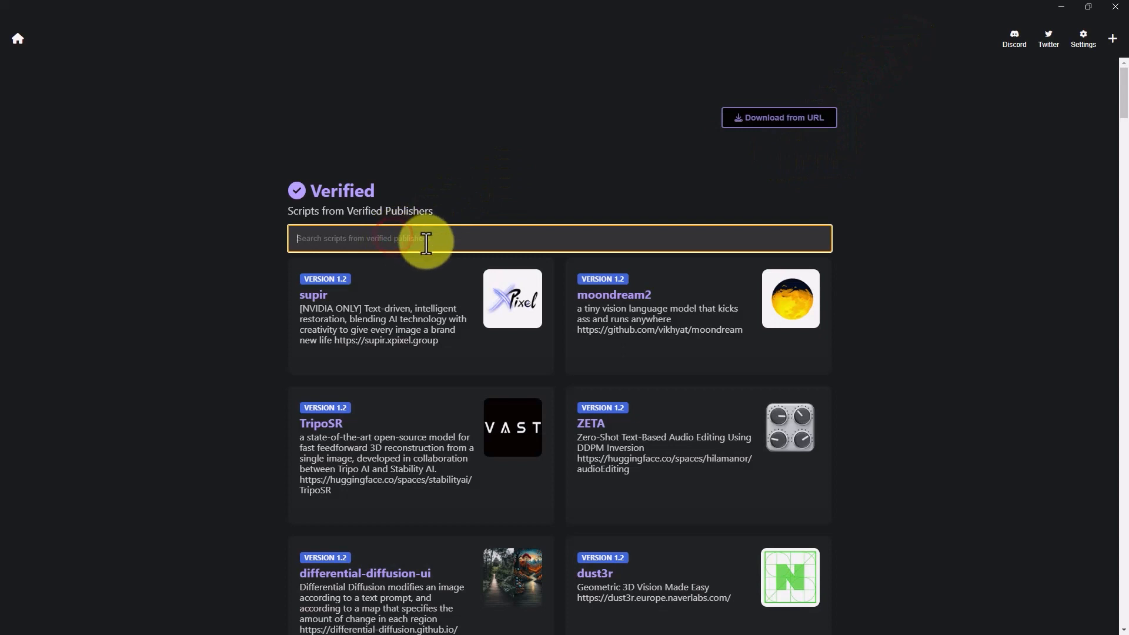
text(rvc)
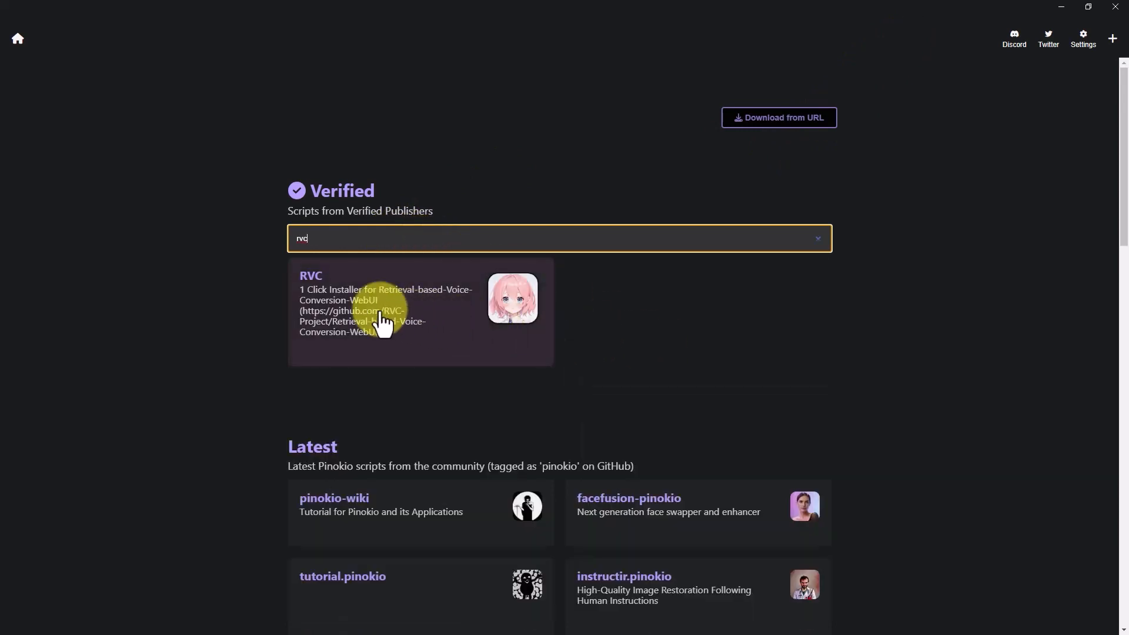
click(458, 327)
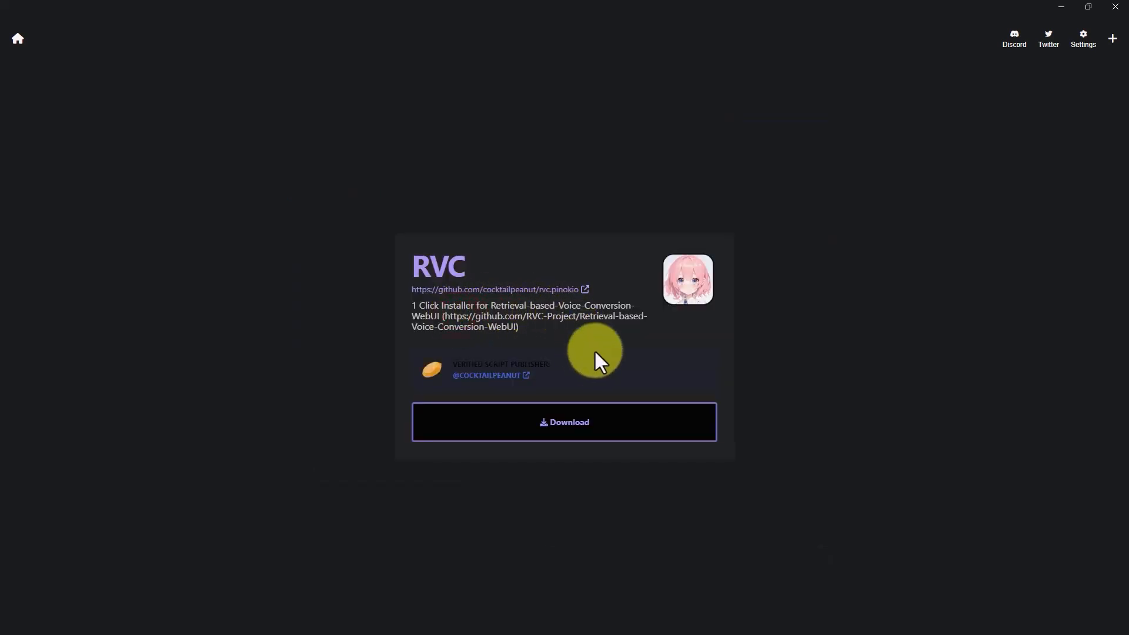
- Download RVC and install its prerequisites: conda, git, zip, nodejs, ffmpeg, Python and Visual Studio build tools
click(568, 423)
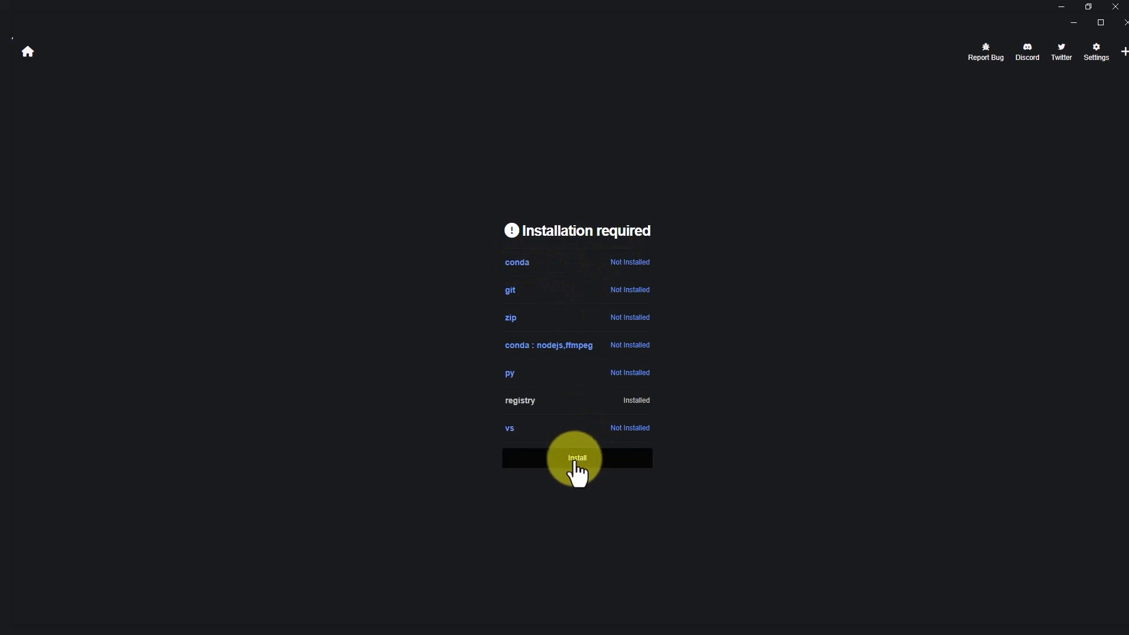
click(593, 462)
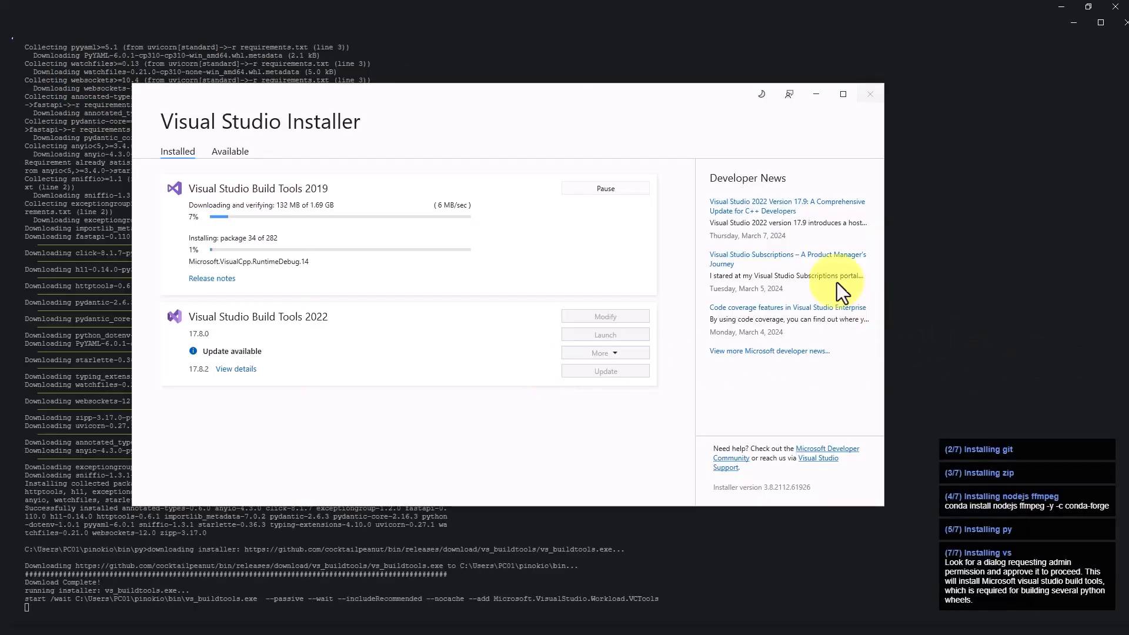
mouse_move(537, 101)
mouse_down()
mouse_move(504, 102)
mouse_move(538, 109)
mouse_up()
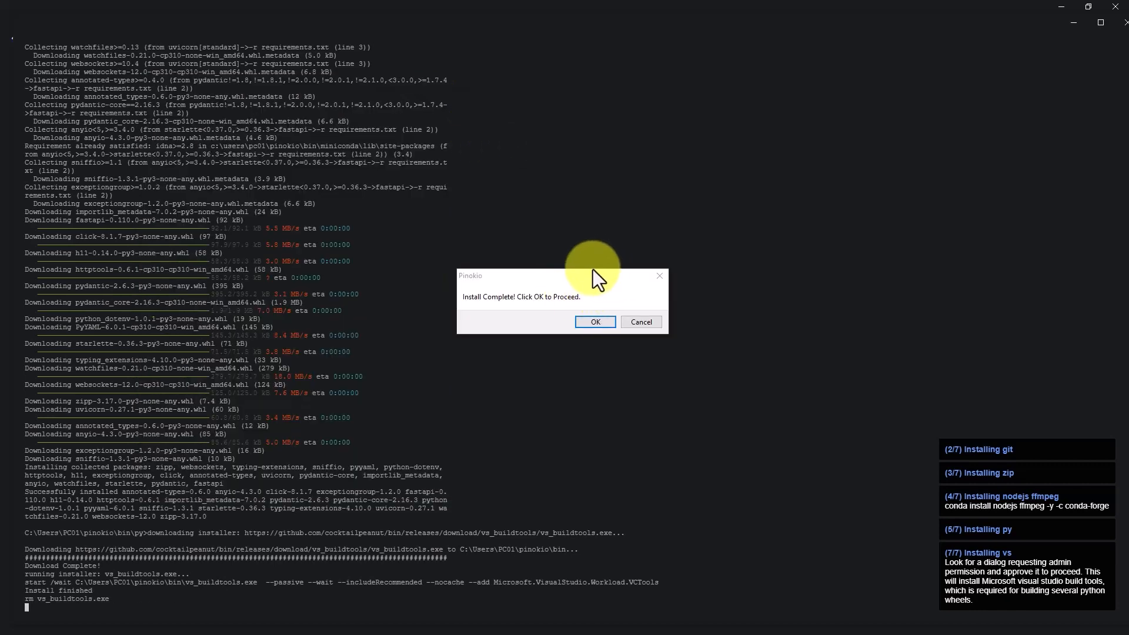
click(593, 321)
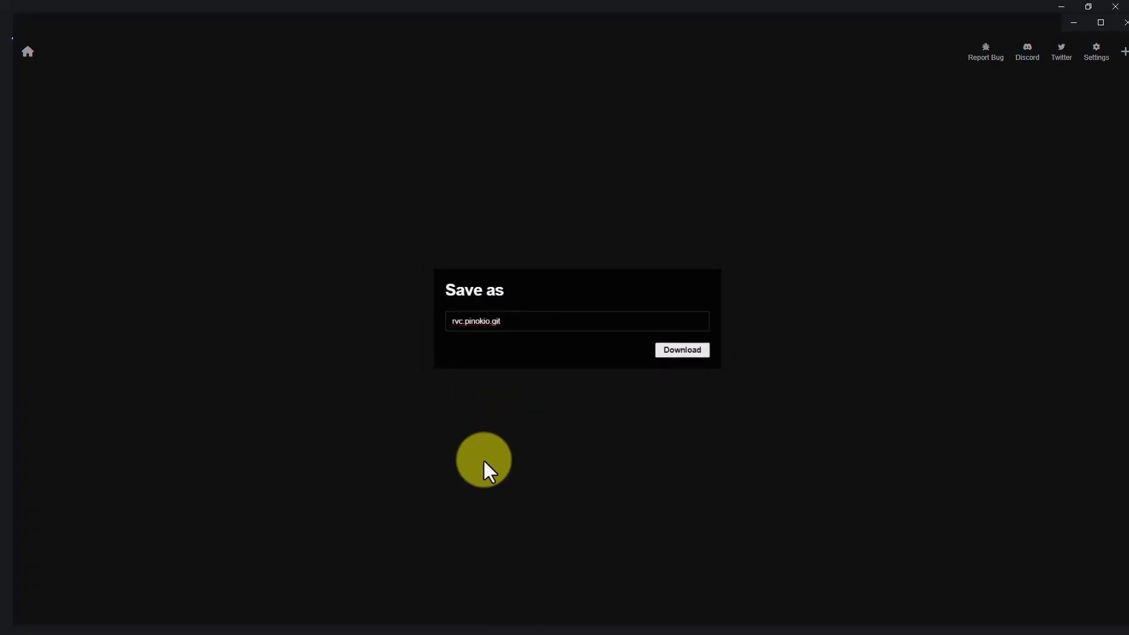
- Save the script into Pinokio as rvc.pinokio.git and go to the RVC app page
click(689, 351)
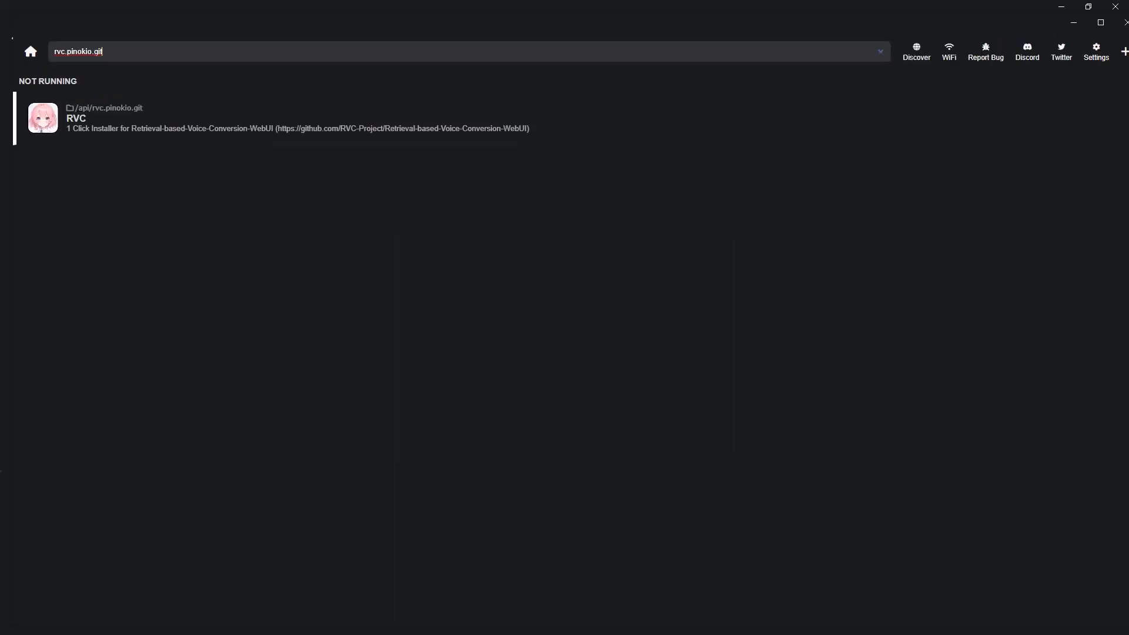
click(183, 129)
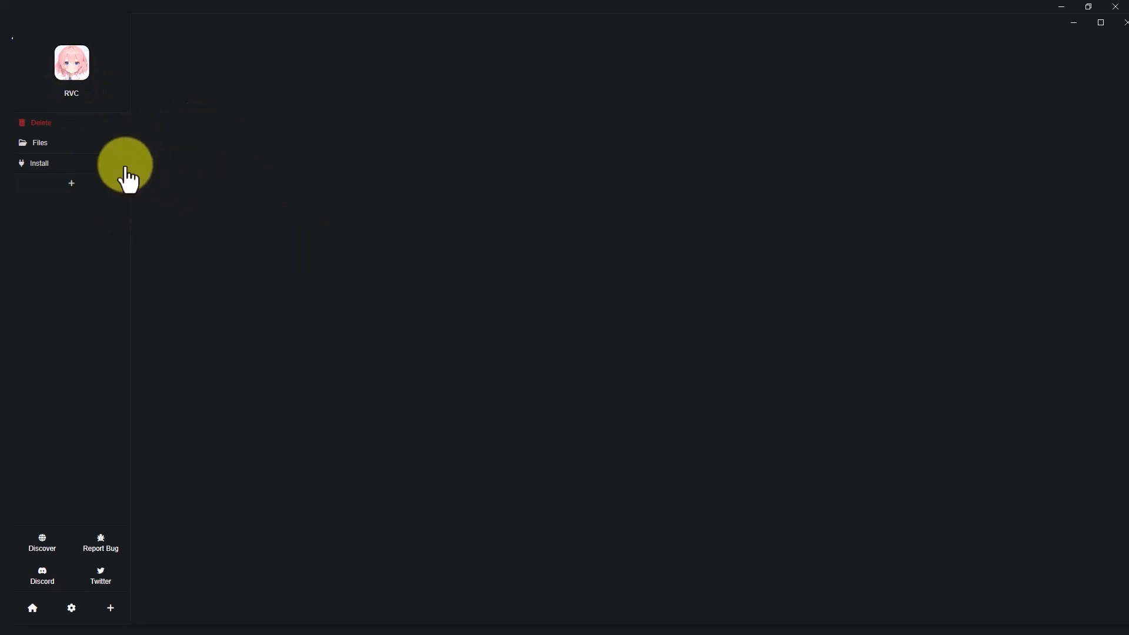
- Run RVC's 43-step install, including pretrained model downloads, and dismiss the Install Success message
click(51, 163)
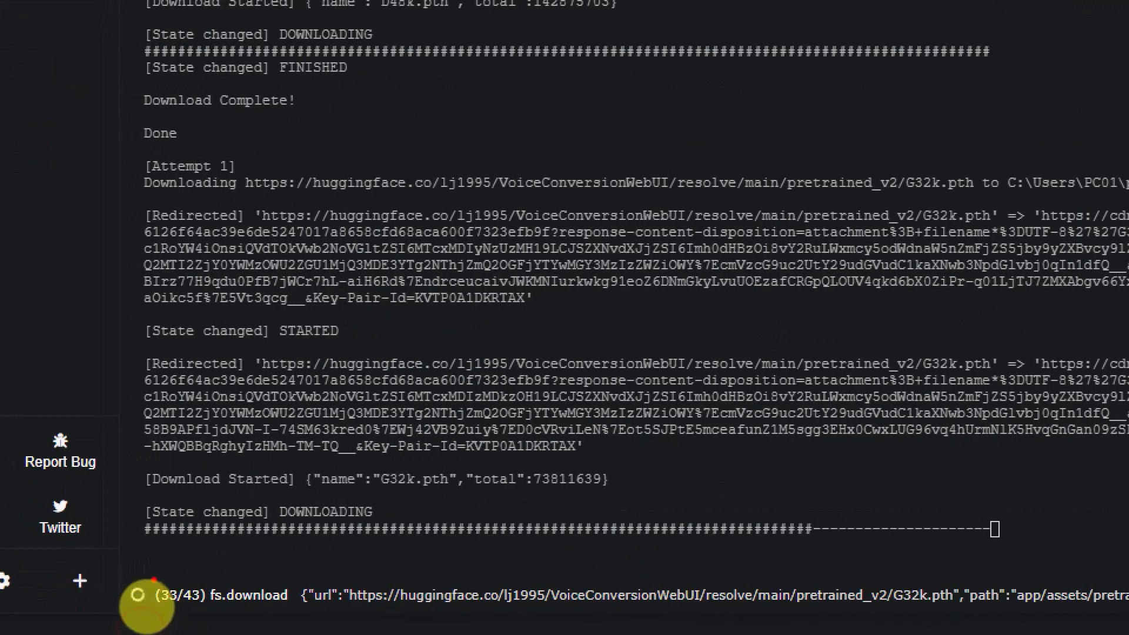
mouse_move(129, 567)
mouse_down()
mouse_move(238, 624)
mouse_move(228, 624)
mouse_up()
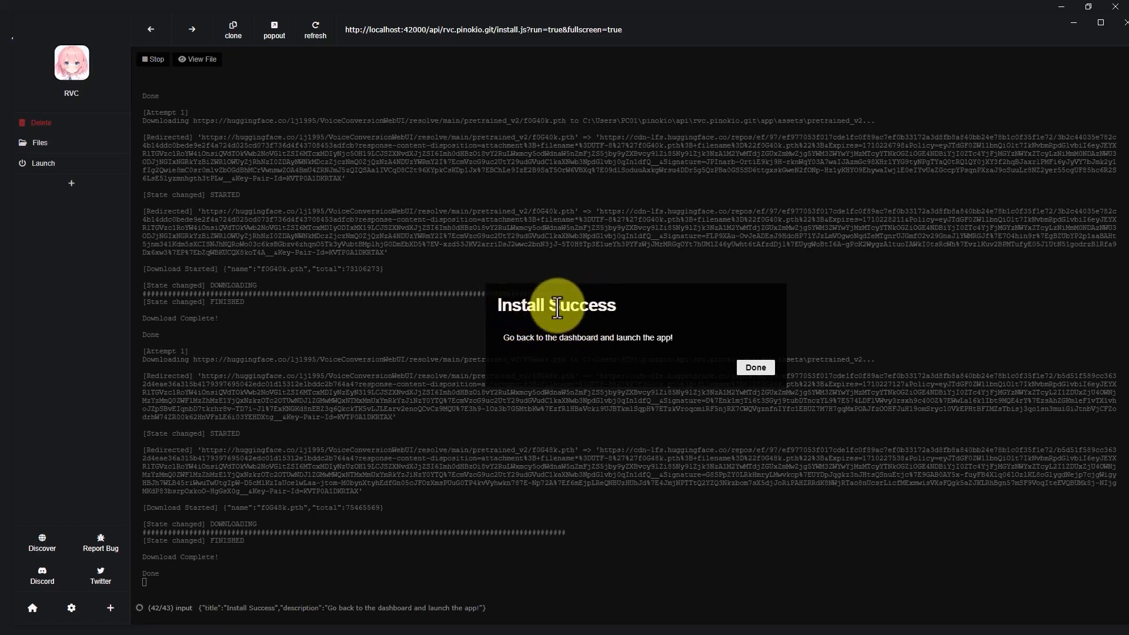
key(ctrl+1)
click(622, 294)
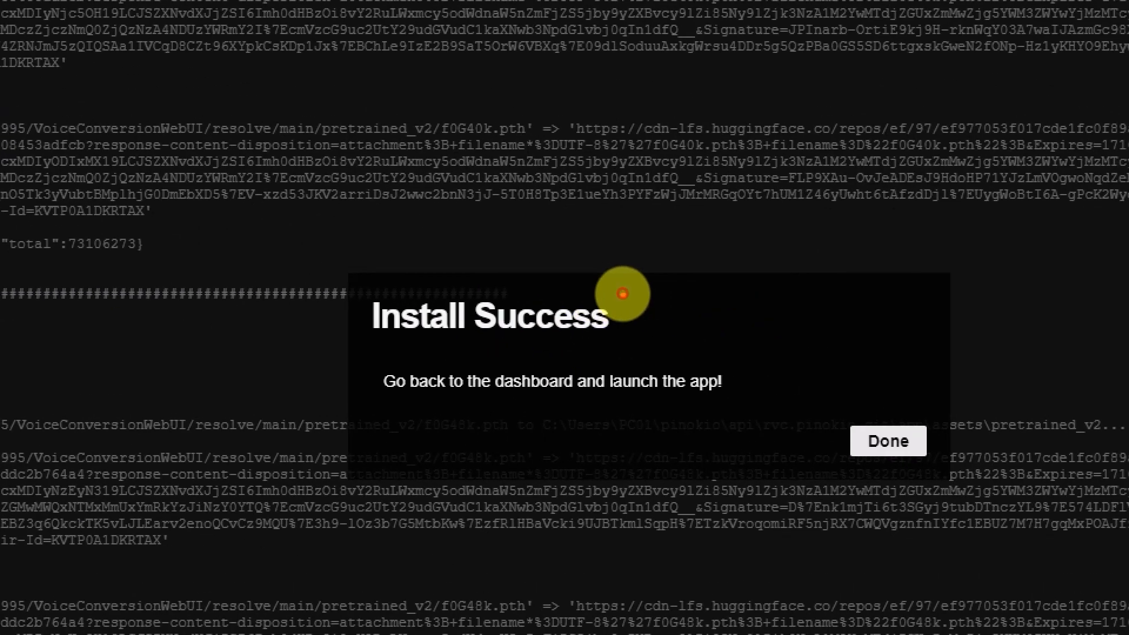
mouse_move(464, 260)
mouse_down()
mouse_move(725, 396)
mouse_move(832, 411)
mouse_up()
key(r)
key(Escape)
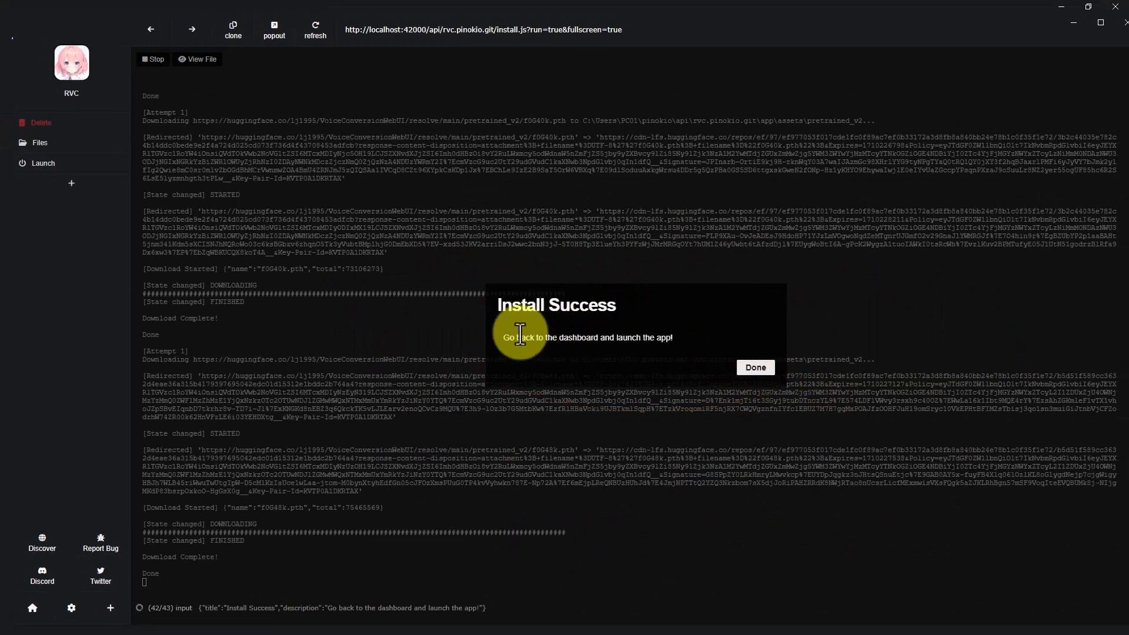
click(756, 369)
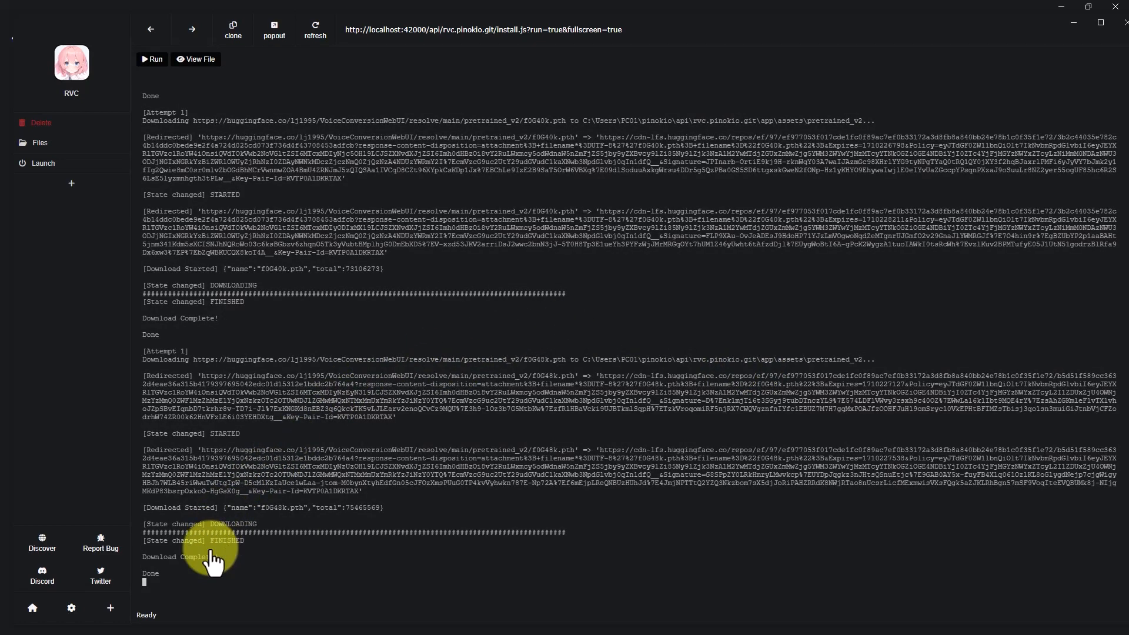
click(48, 168)
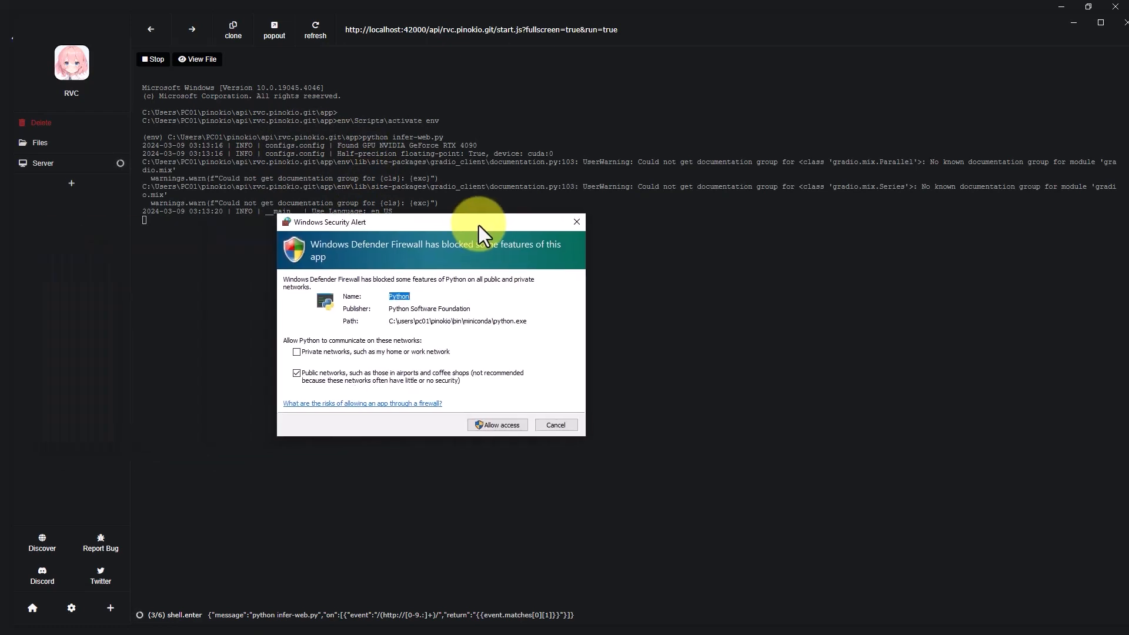
click(496, 426)
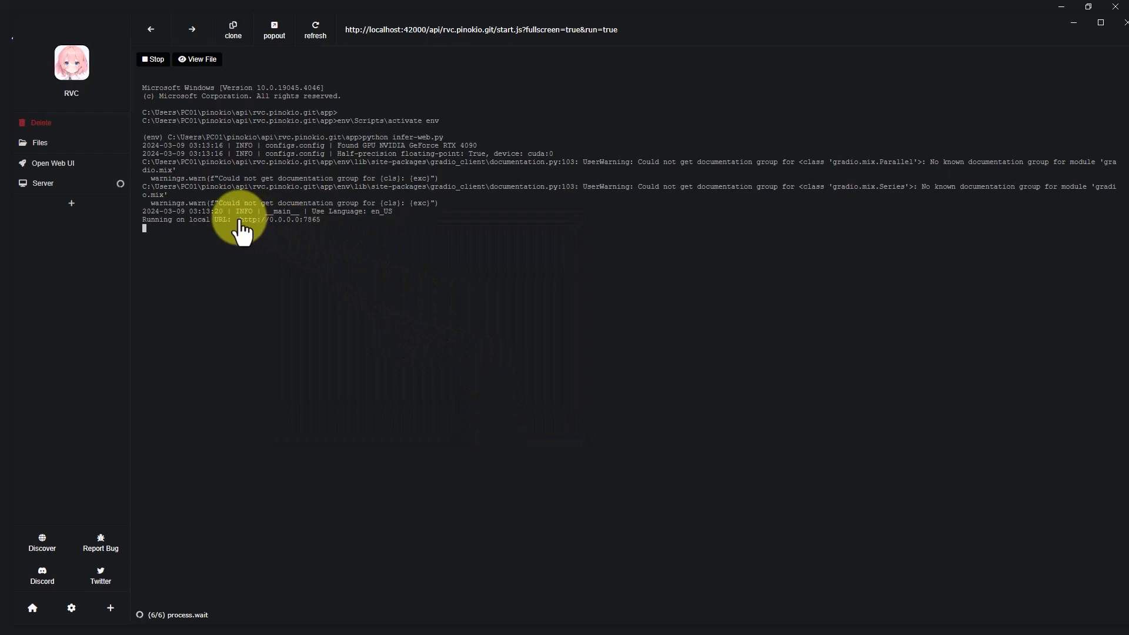
drag(322, 221, 239, 223)
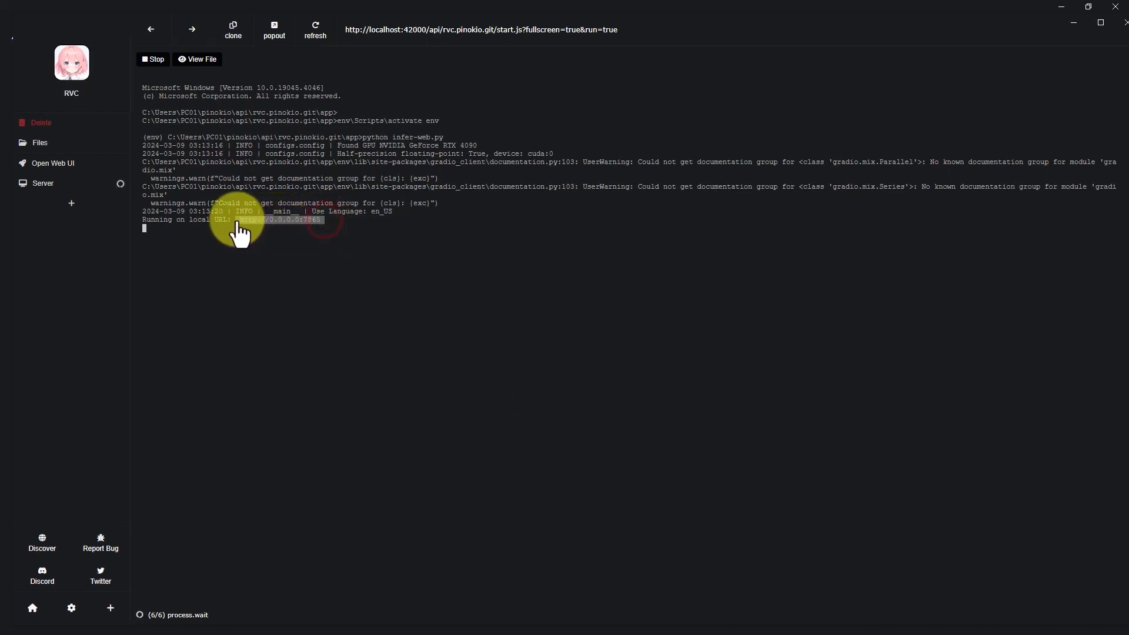
click(270, 221)
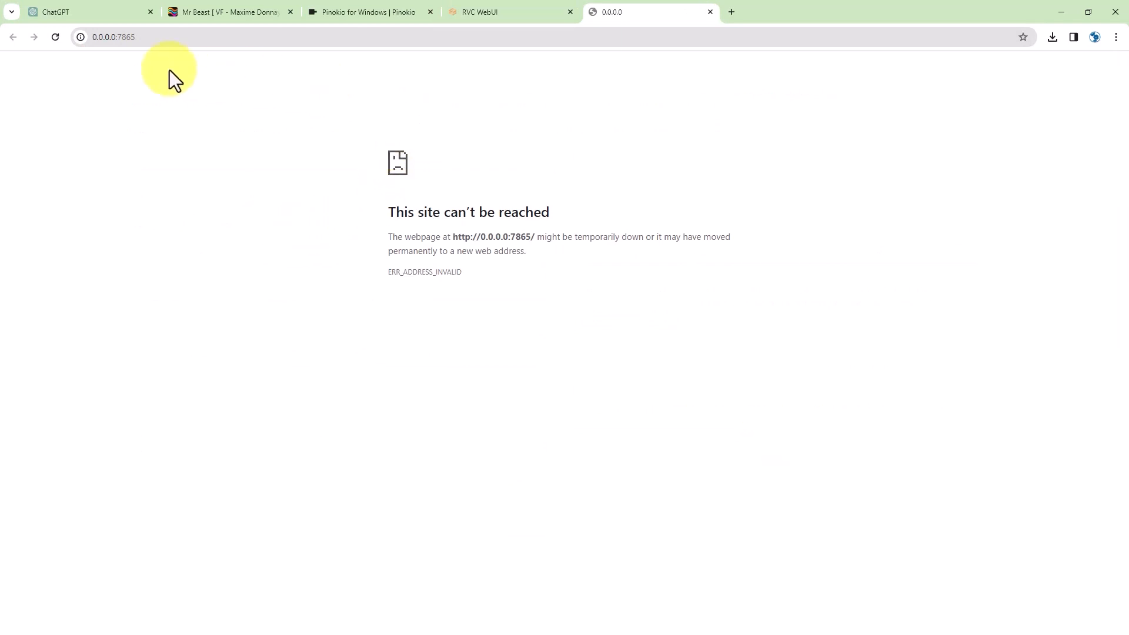
click(55, 36)
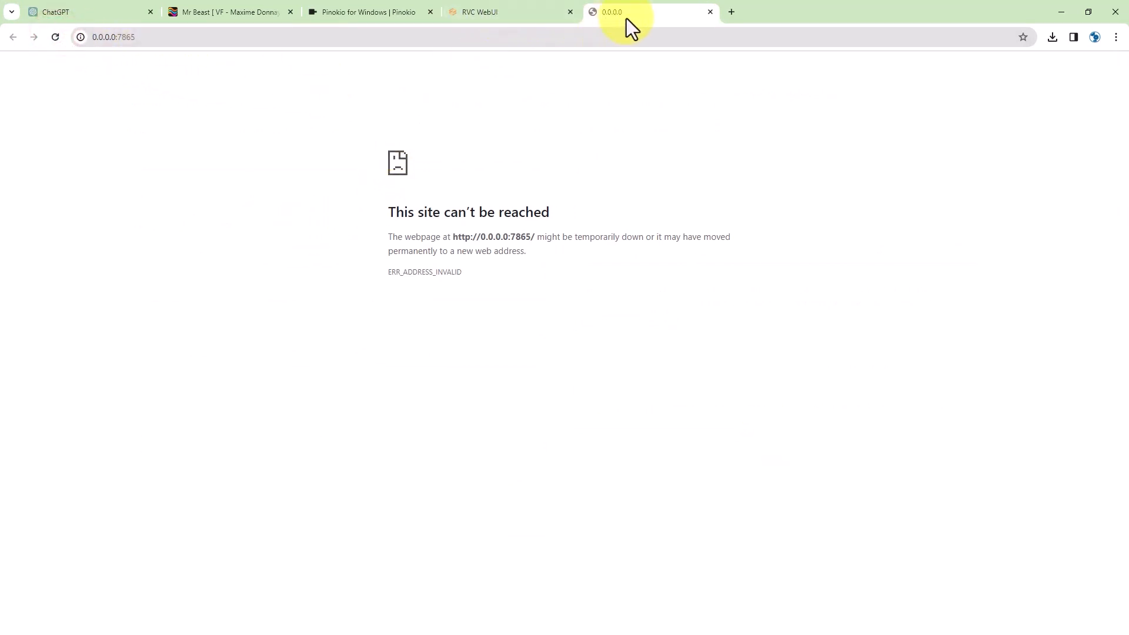
drag(754, 6, 1128, 44)
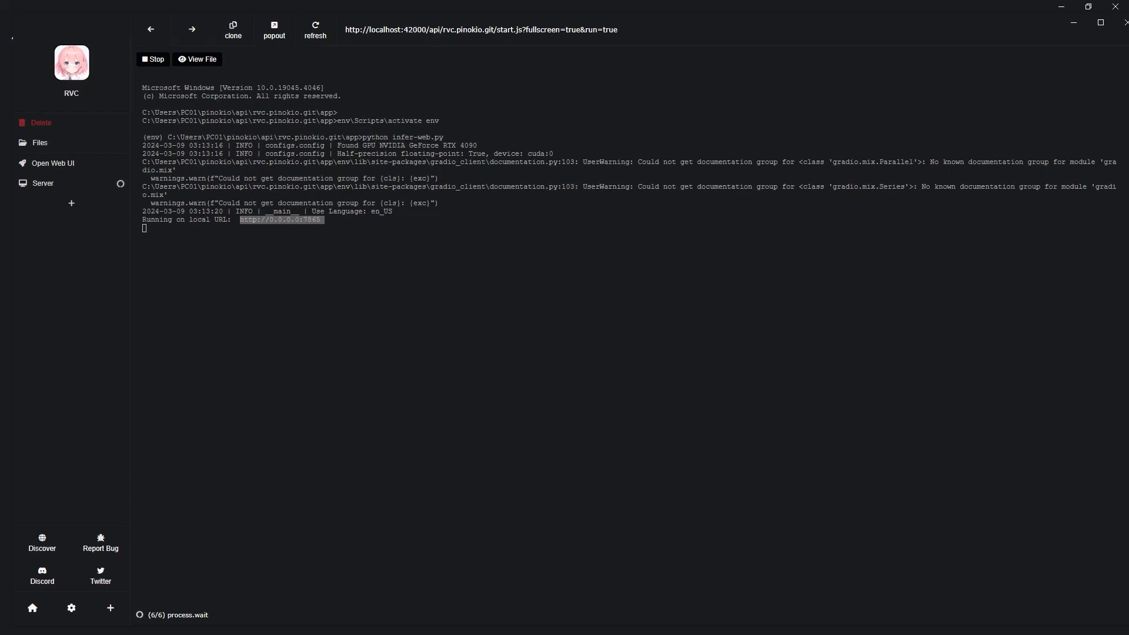
- Deselect the log text and close the leftover RVC Download window
click(479, 243)
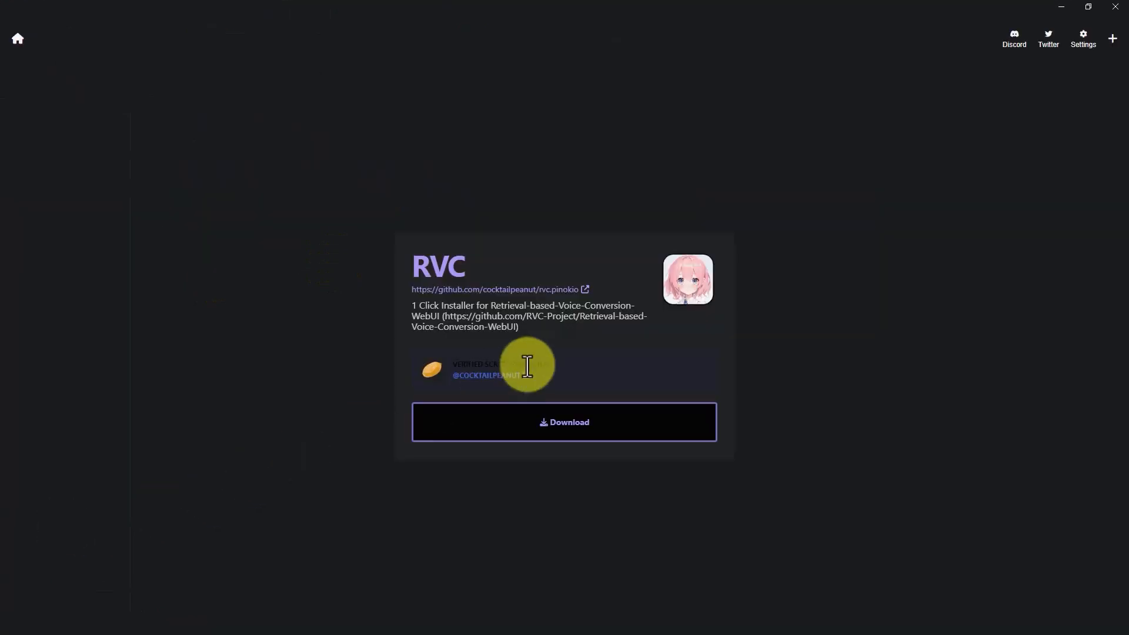
click(1119, 9)
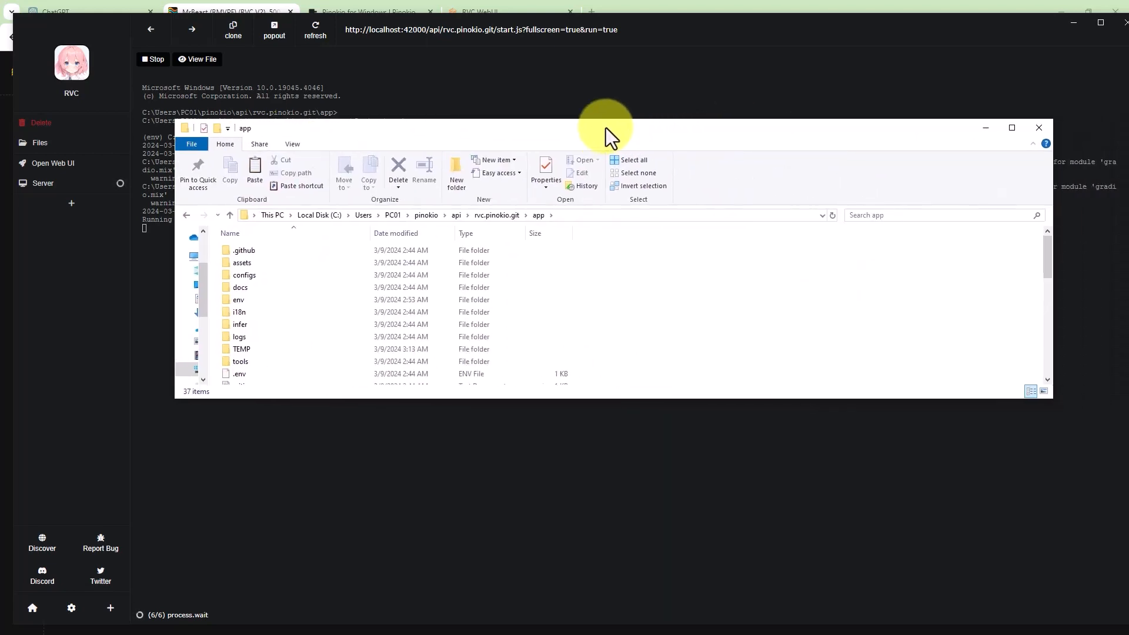
- In rvc.pinokio.git\app\logs, create a mrbeast folder and paste the MrBeast .pth and .index files
double_click(605, 128)
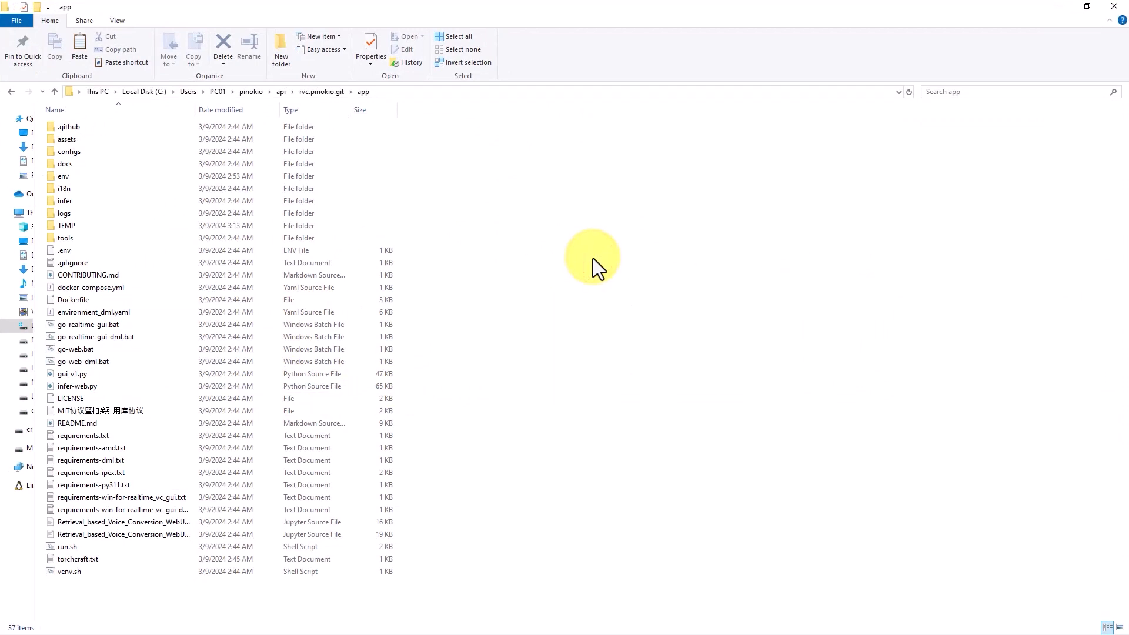
double_click(65, 213)
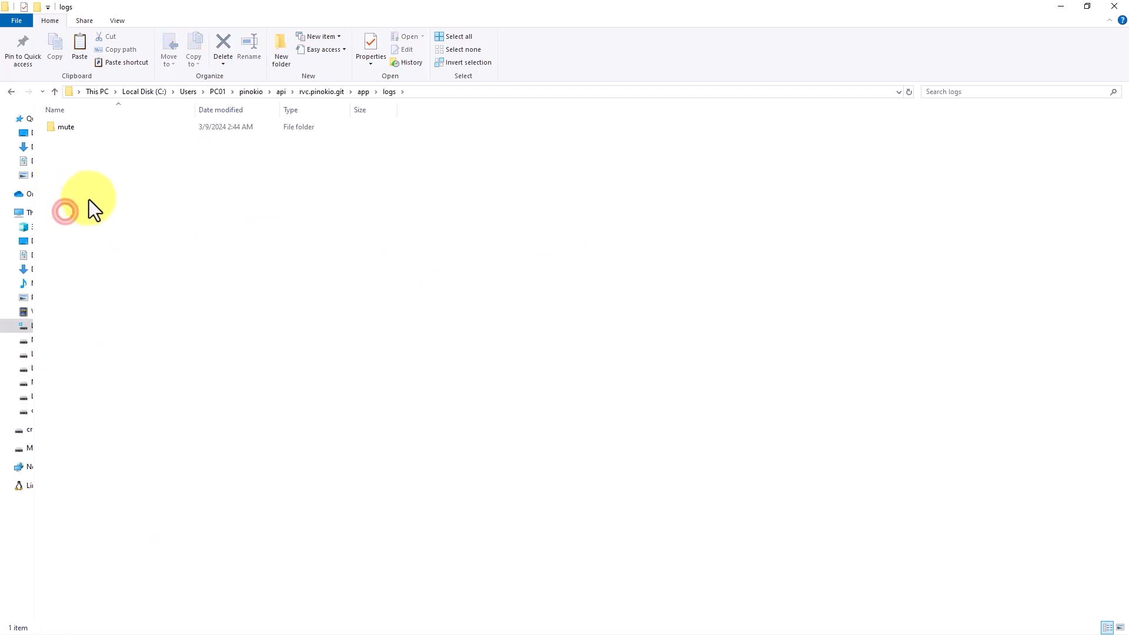
click(363, 92)
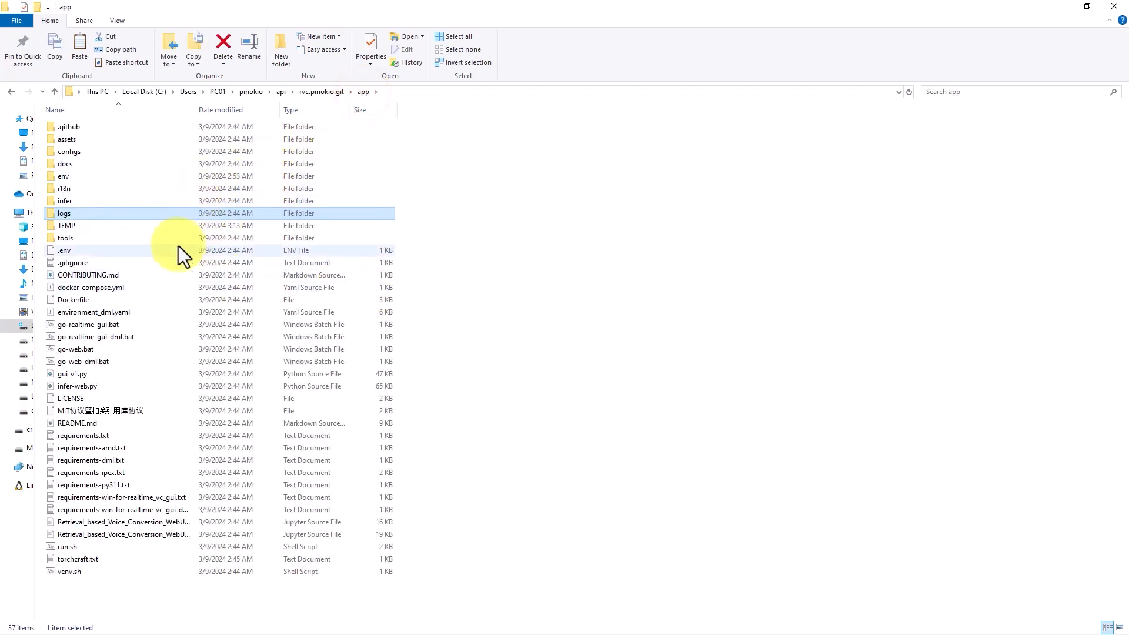
double_click(95, 215)
right_click(146, 229)
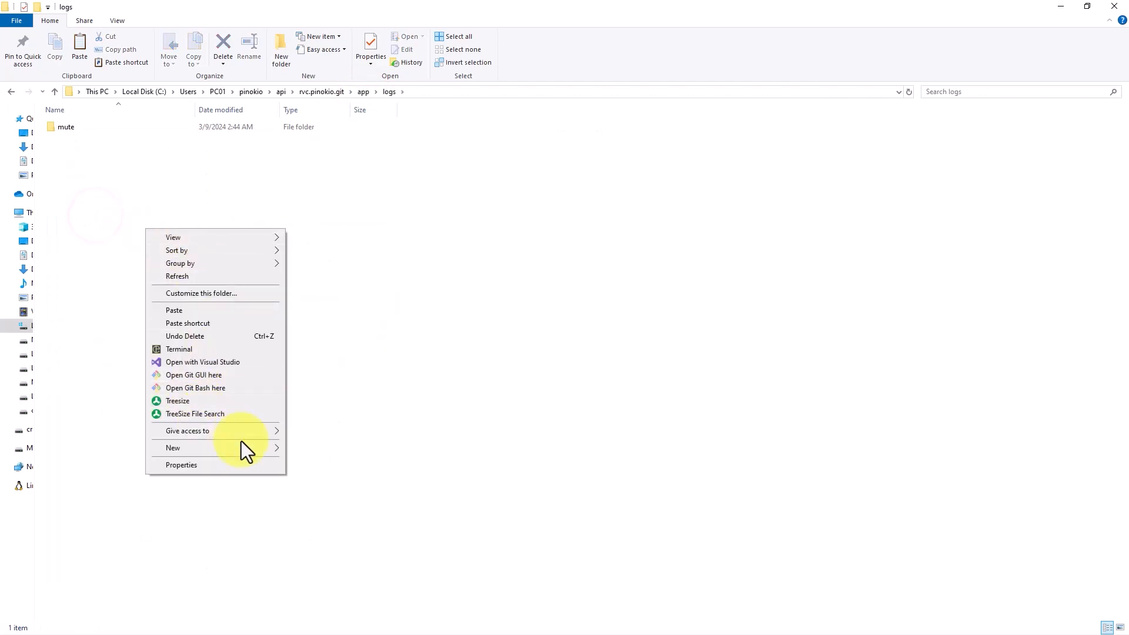
click(309, 451)
text(mrbeast)
key(Return)
key(Return)
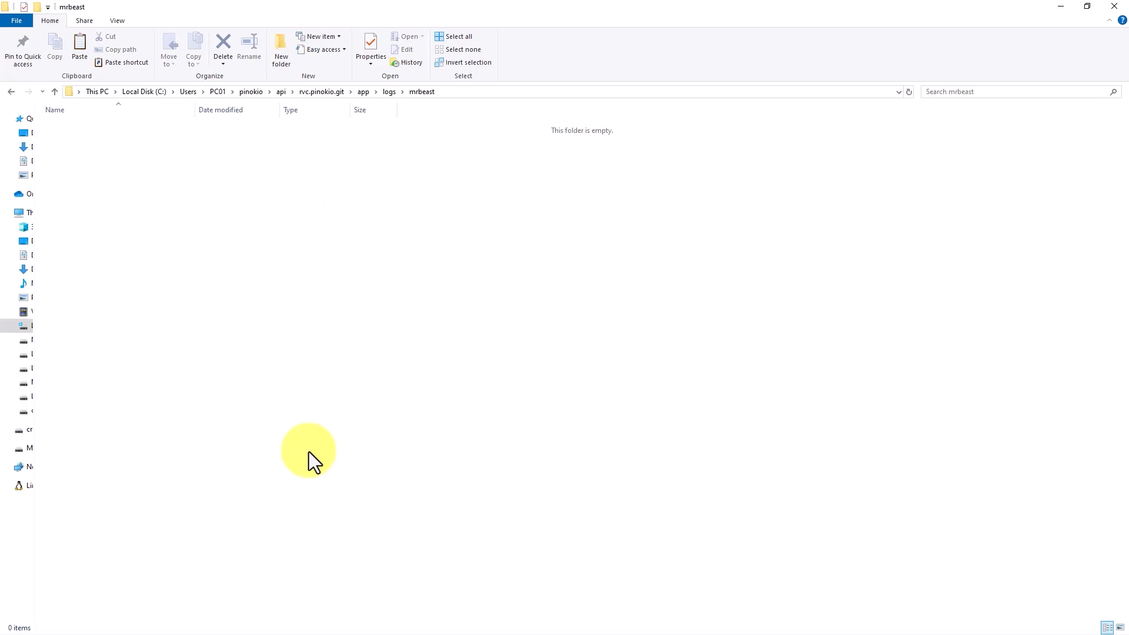
key(ctrl+v)
click(324, 411)
drag(524, 7, 1128, 76)
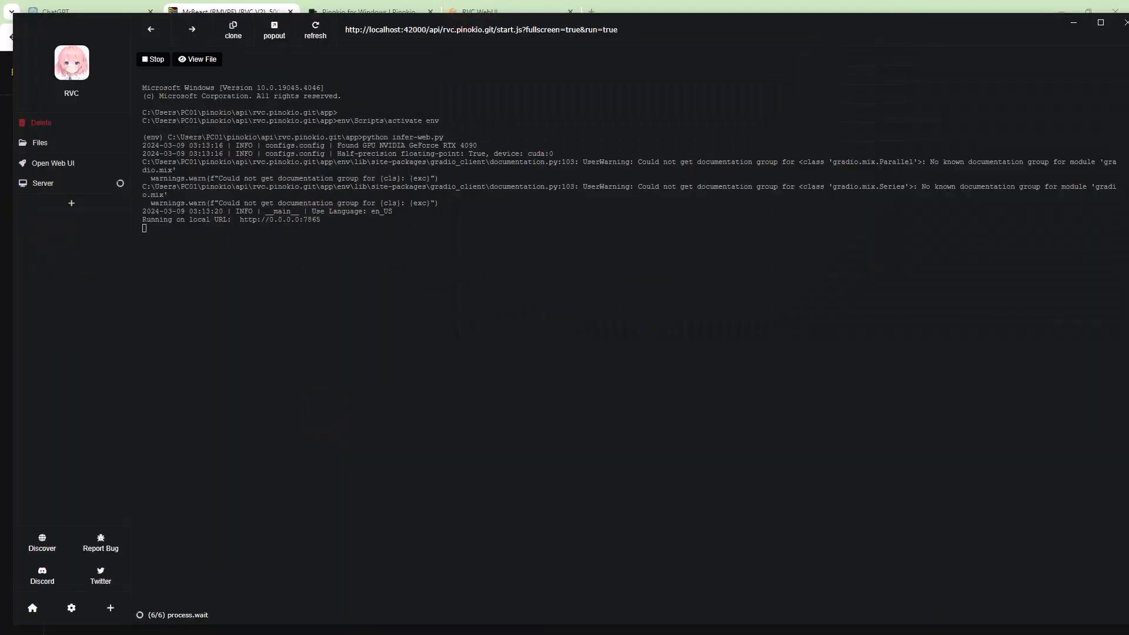
- Close the Pinokio for Windows tab in Chrome, keeping the RVC WebUI page
key(alt+Tab)
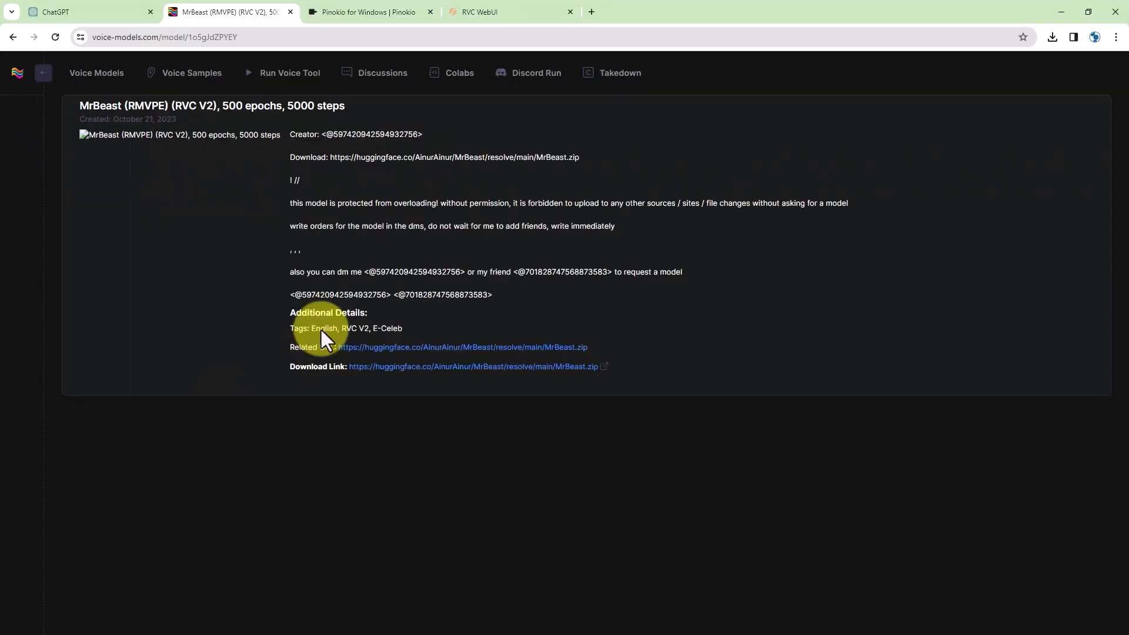
click(369, 16)
click(477, 13)
click(424, 14)
click(429, 12)
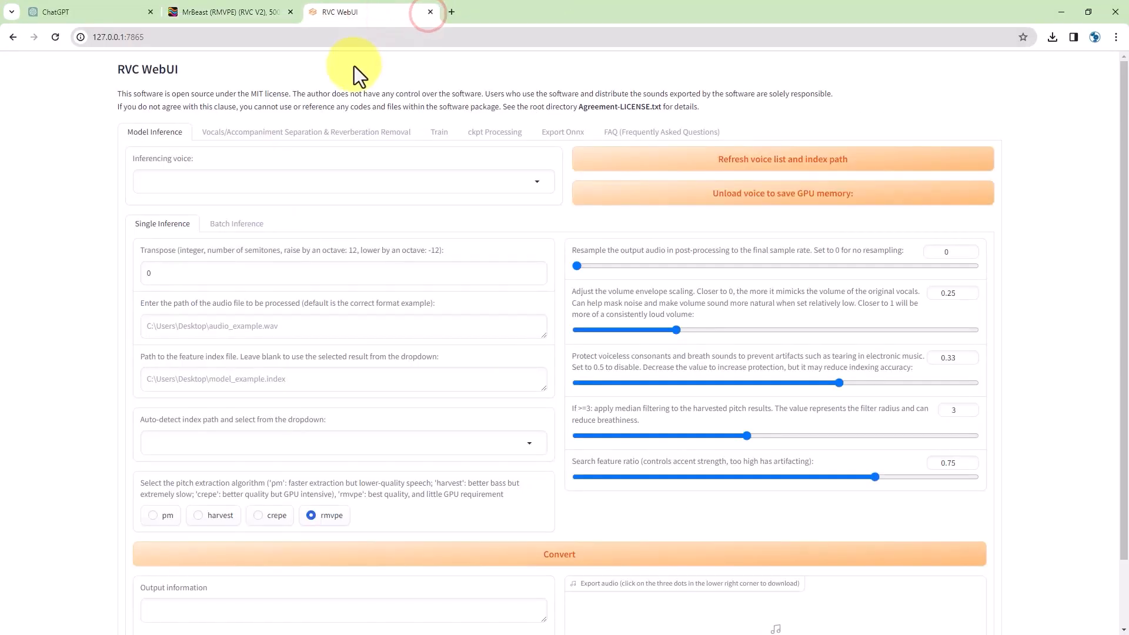
- Refresh the RVC voice list, check the voice dropdown, and show the rvc.pinokio.git app folder
click(666, 159)
click(535, 183)
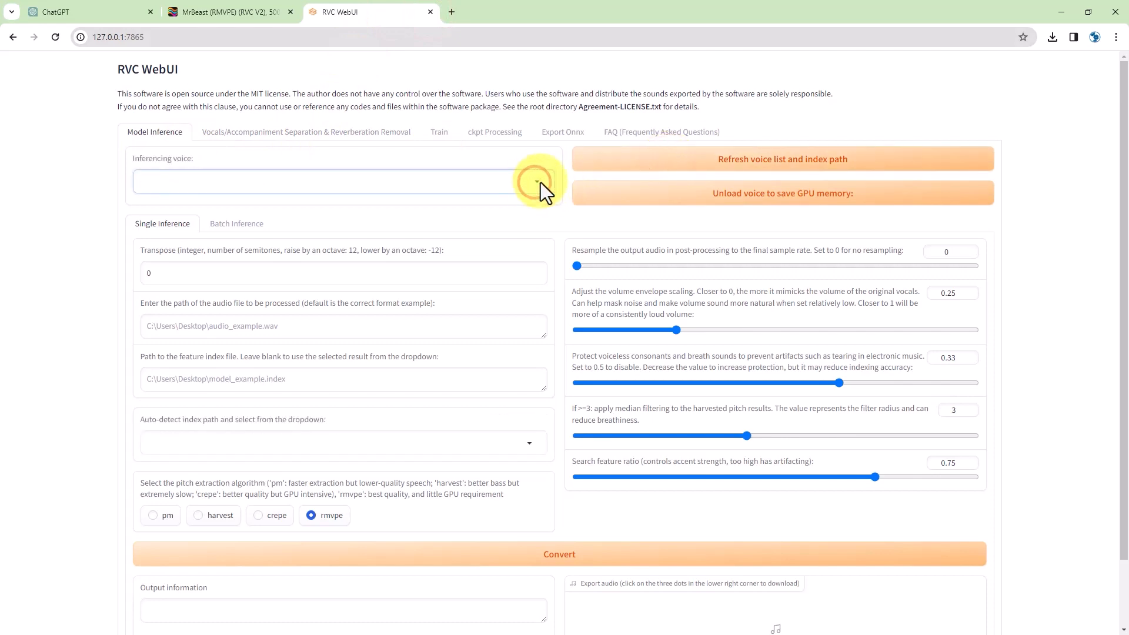
drag(705, 634, 475, 168)
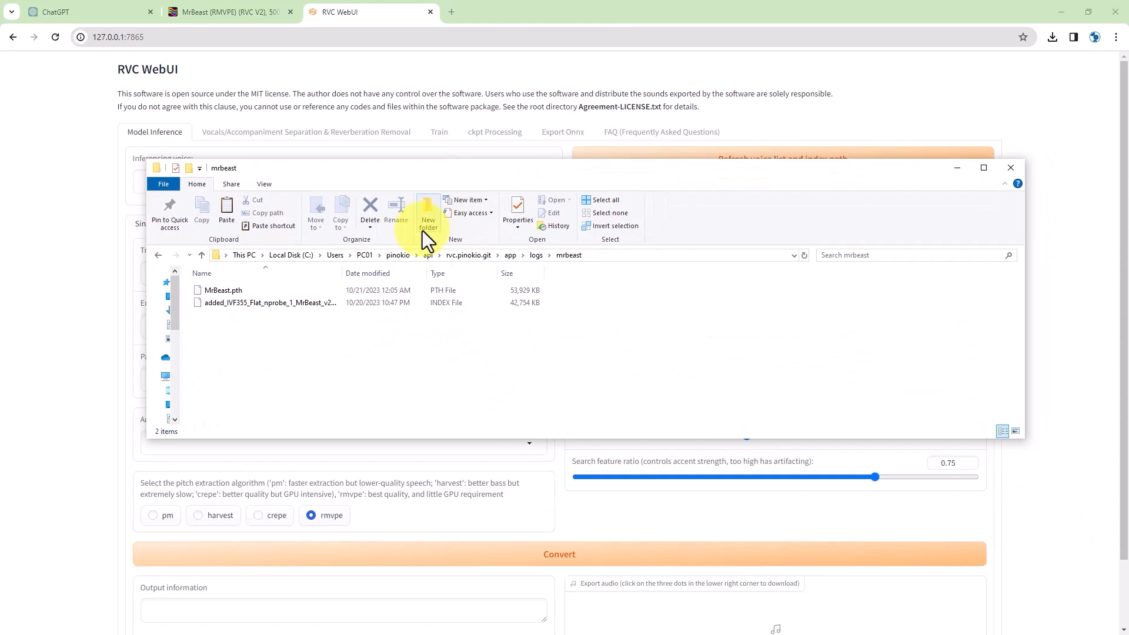
click(510, 255)
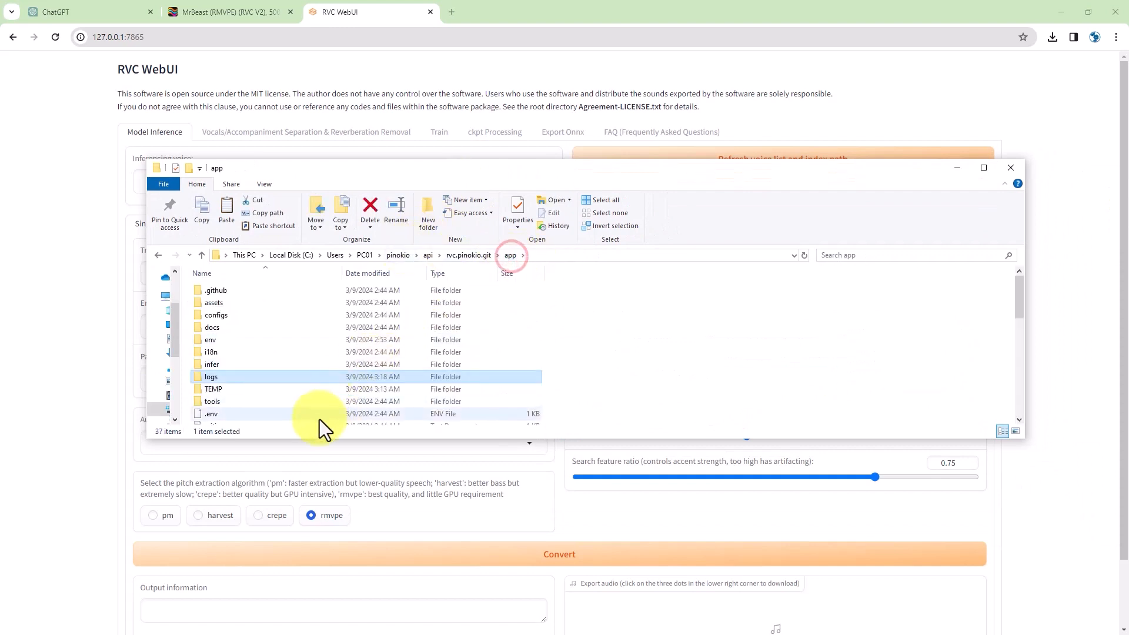
- Create a new folder named 'weights' in the app folder
right_click(736, 341)
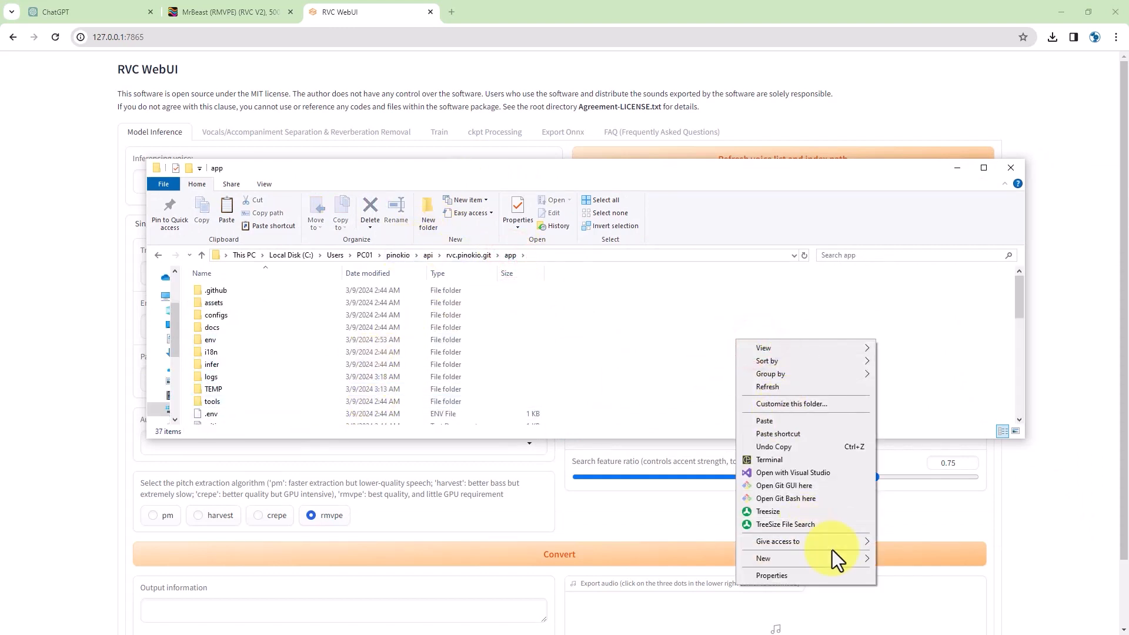
mouse_move(859, 559)
click(915, 382)
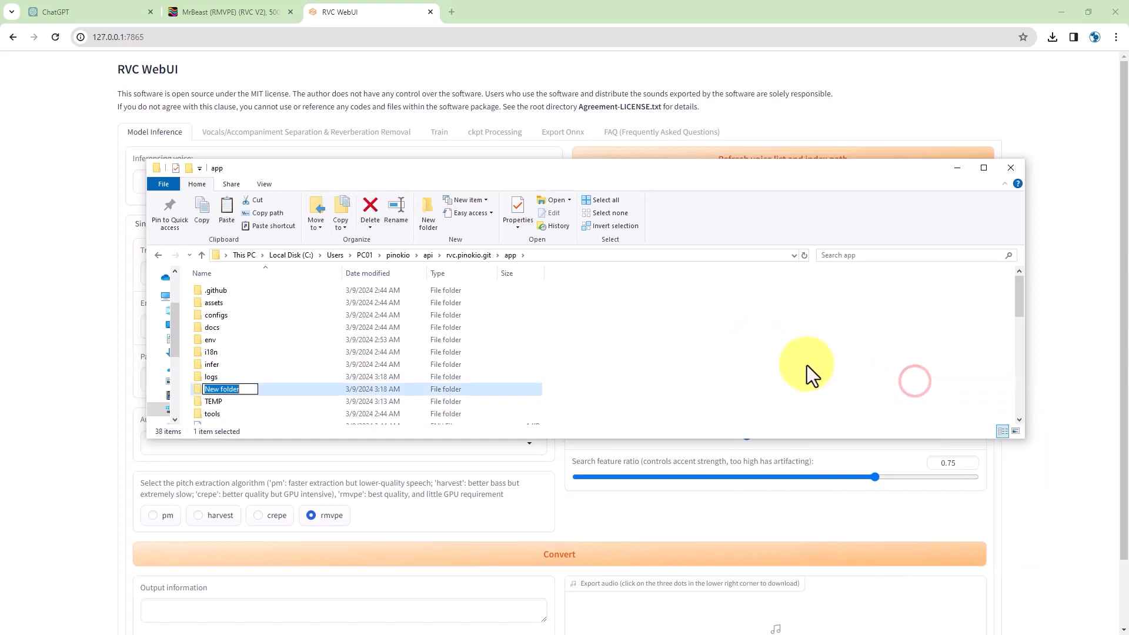
text(weights)
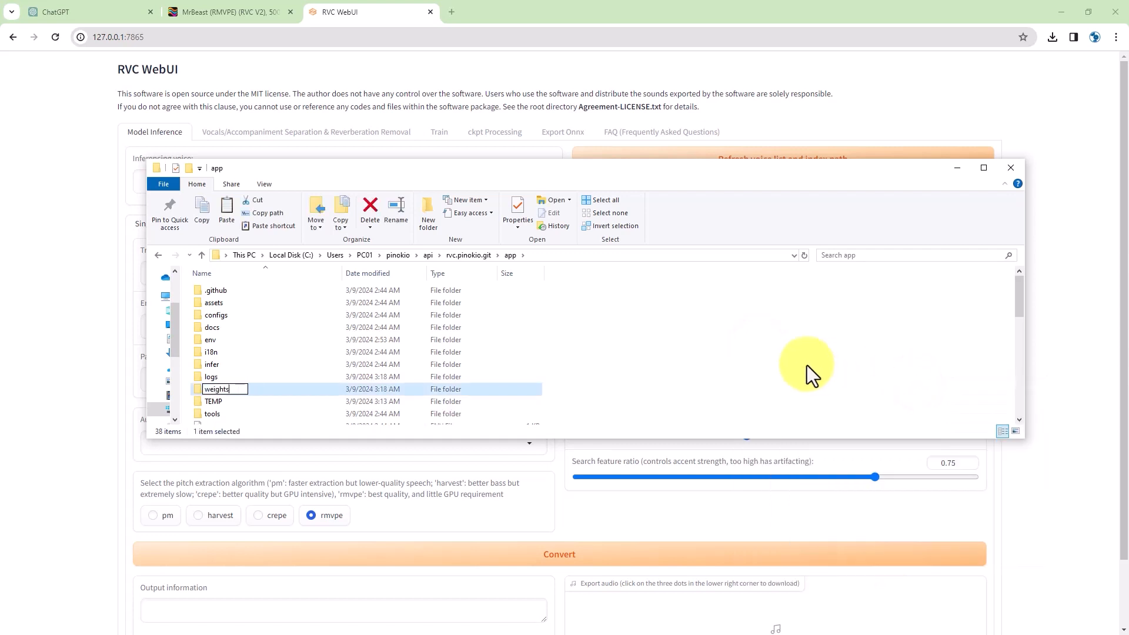
key(Return)
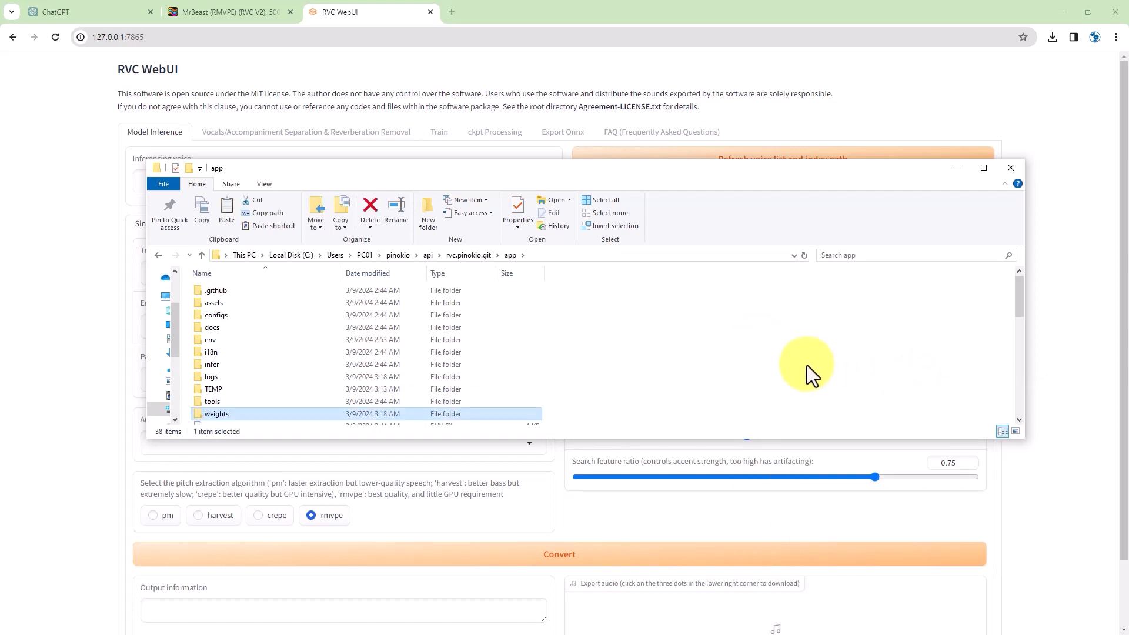
click(807, 365)
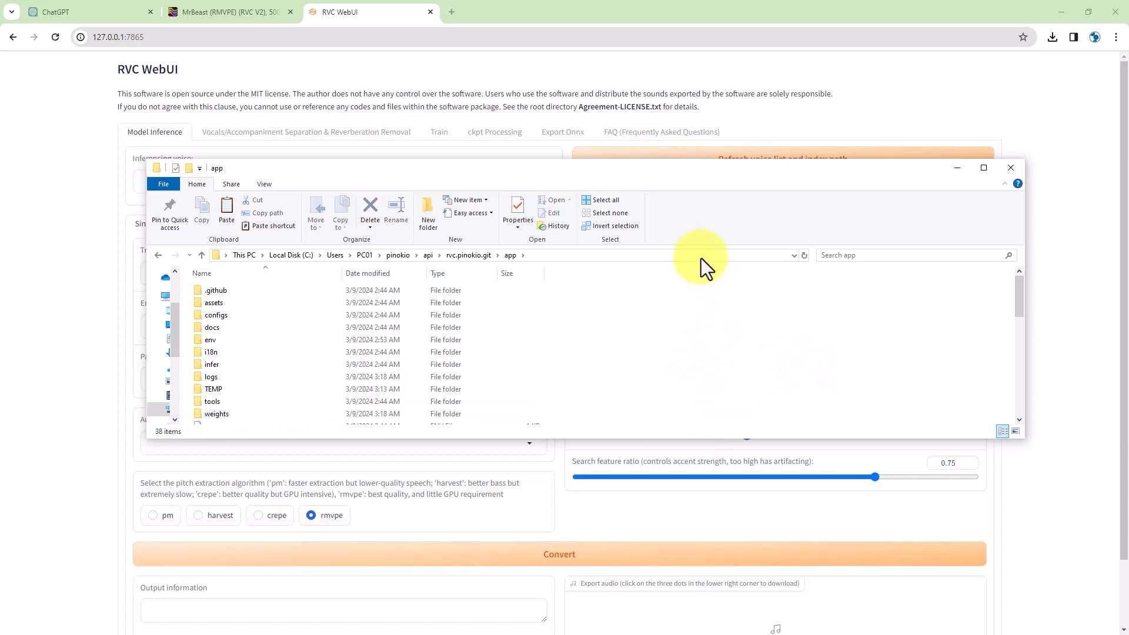
- Refresh the RVC WebUI voice list and check it for MrBeast
click(78, 249)
click(645, 157)
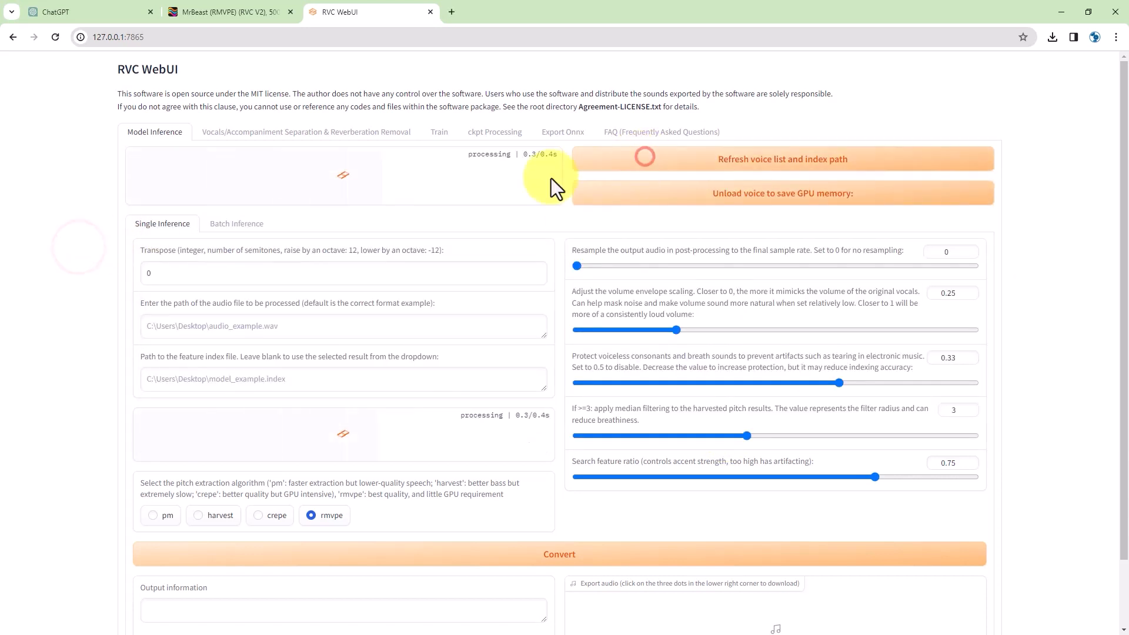
click(537, 182)
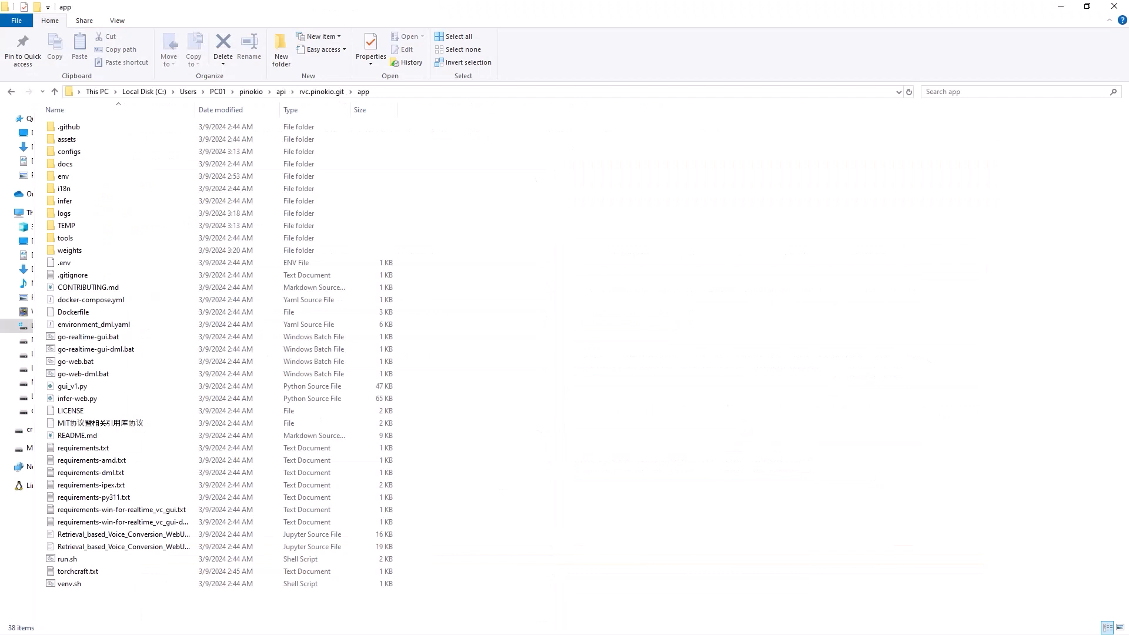
- Delete the extra weights folder and locate MrBeast.pth inside assets\weights
click(73, 250)
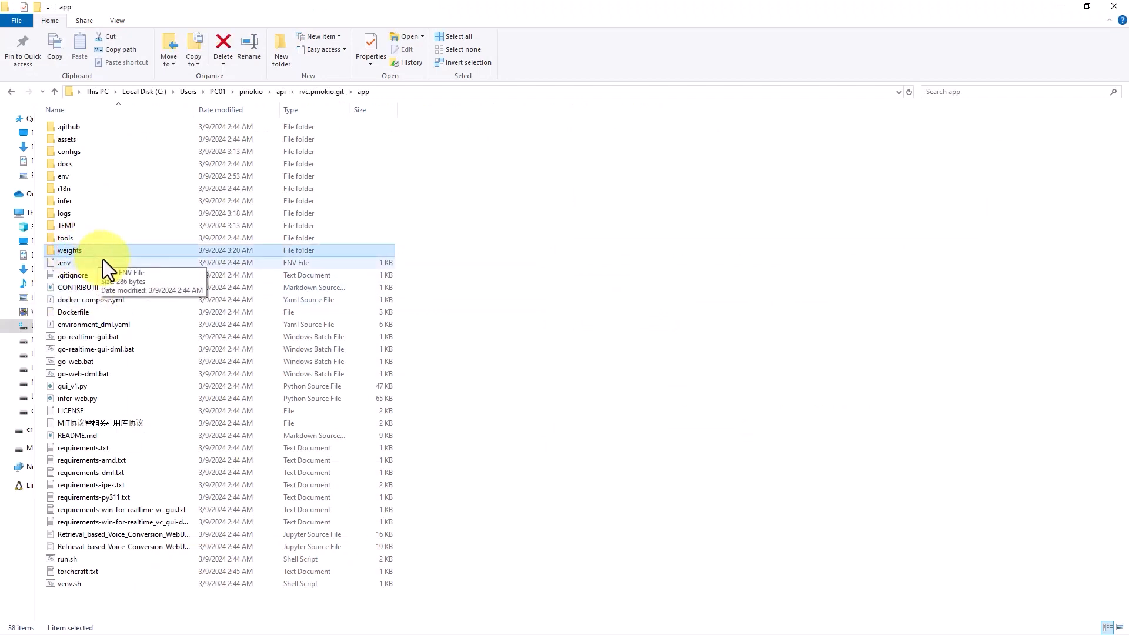
key(Delete)
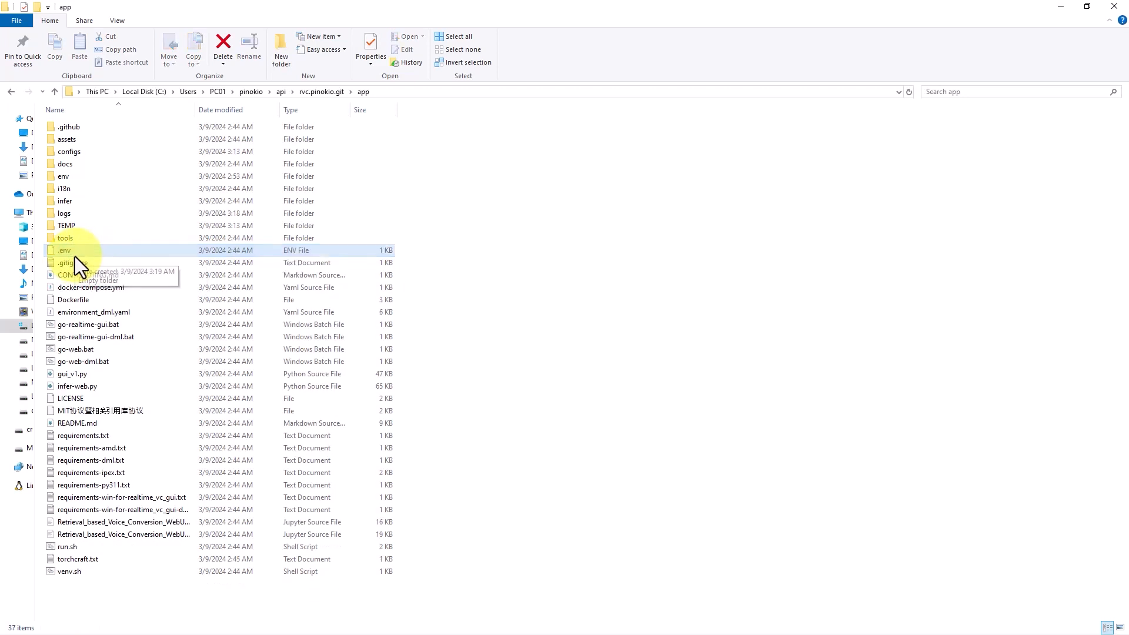
click(500, 261)
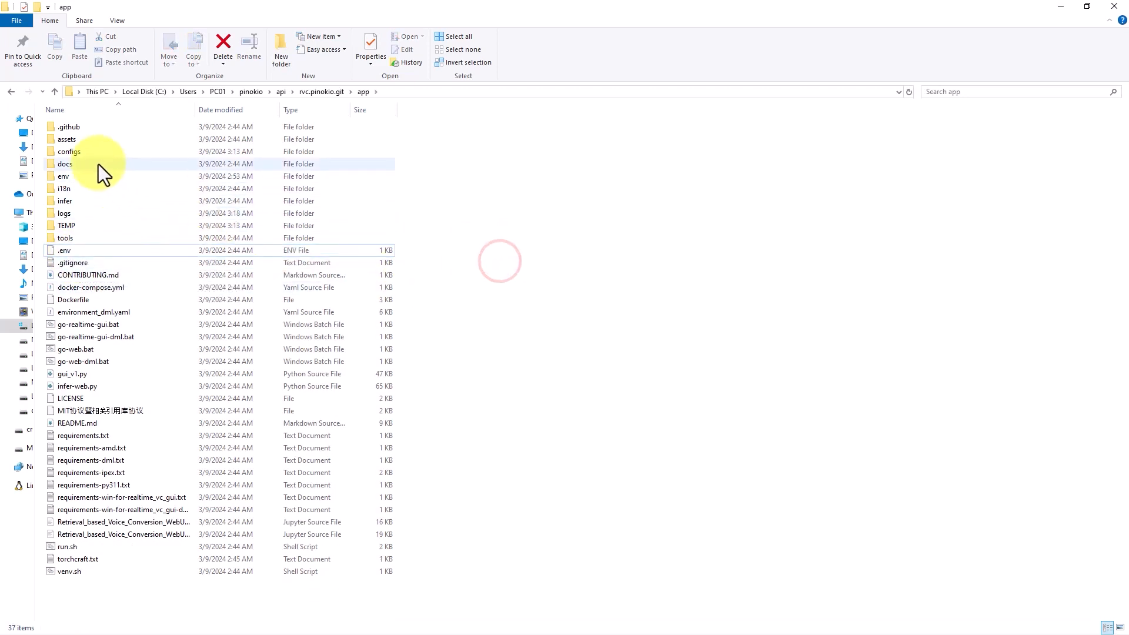
double_click(68, 140)
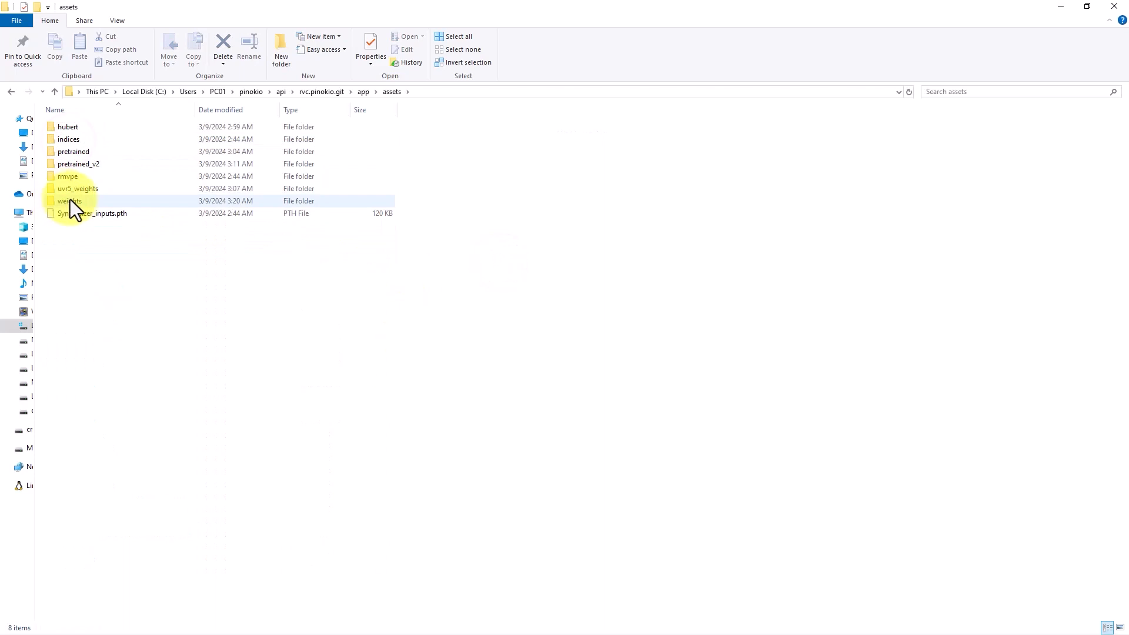
mouse_move(69, 202)
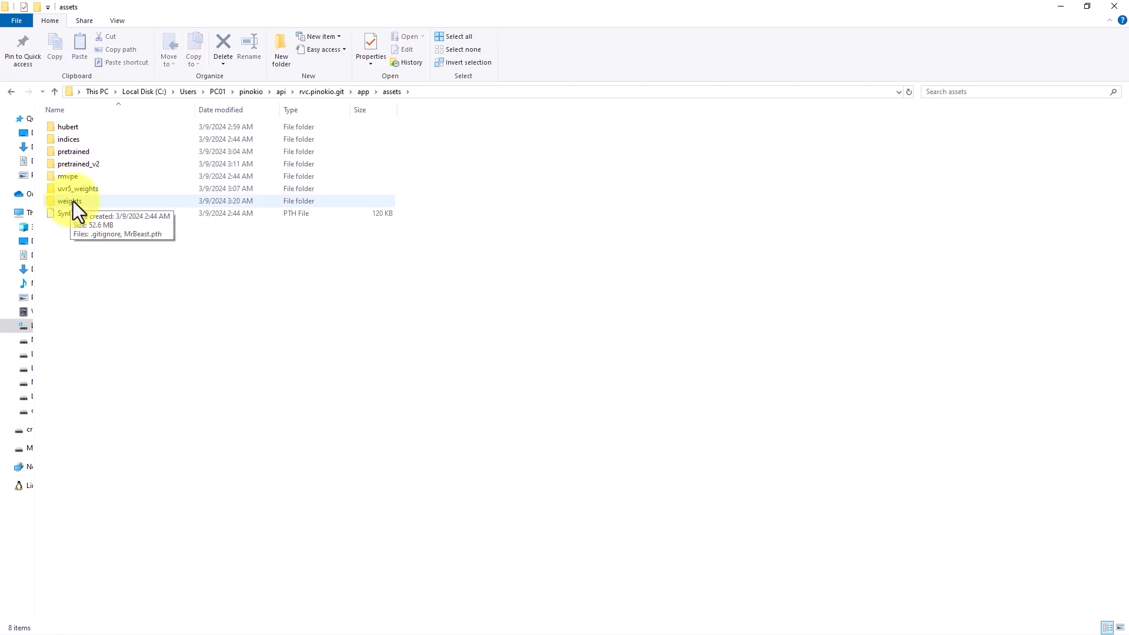
double_click(65, 201)
click(69, 139)
click(97, 166)
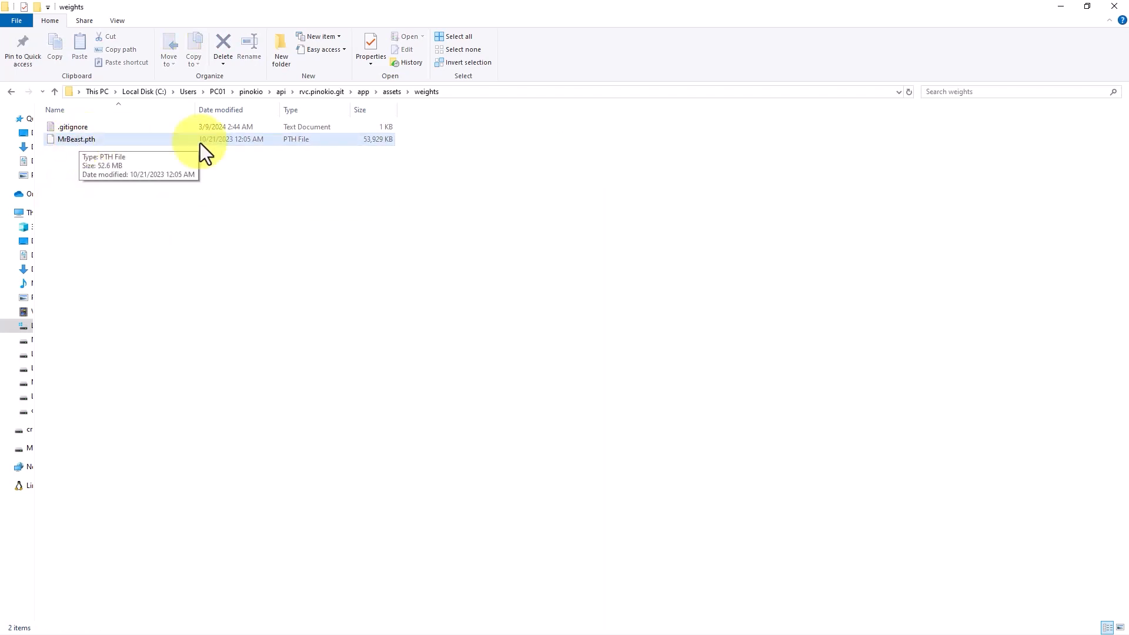
click(473, 8)
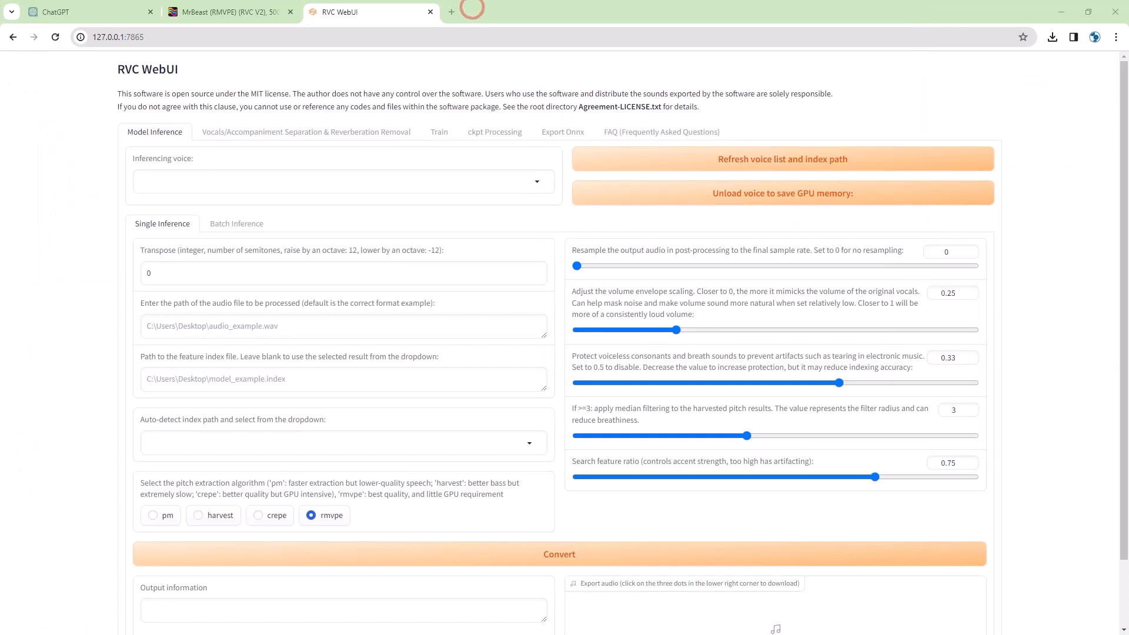
- Refresh the voice list, choose MrBeast.pth as the inferencing voice, and focus the audio path field
click(890, 163)
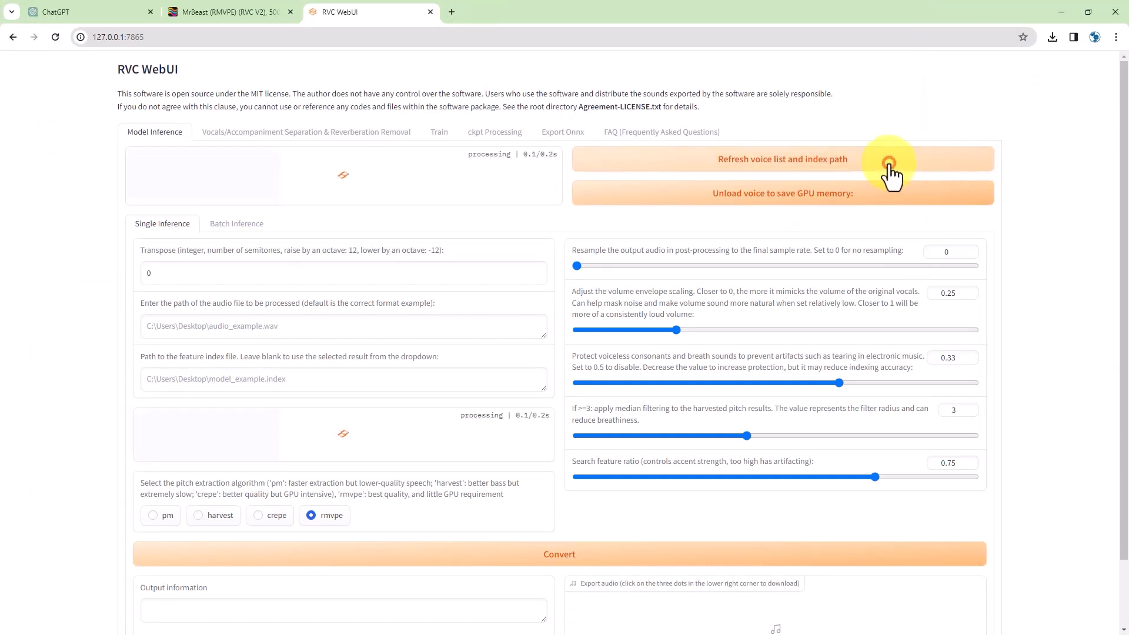
click(529, 182)
click(176, 206)
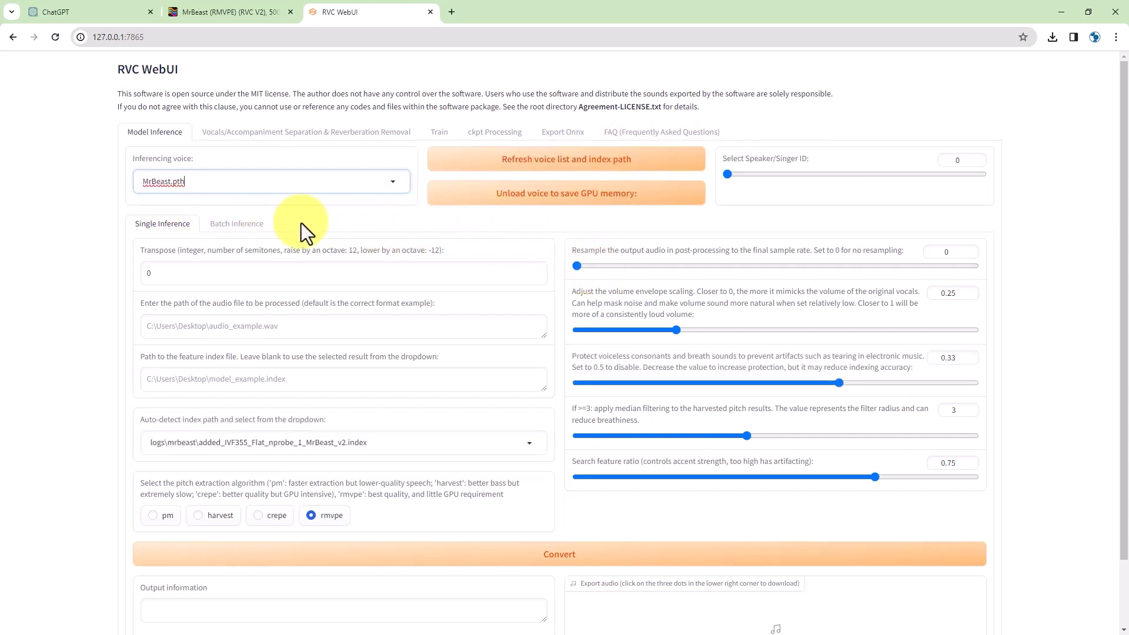
click(288, 328)
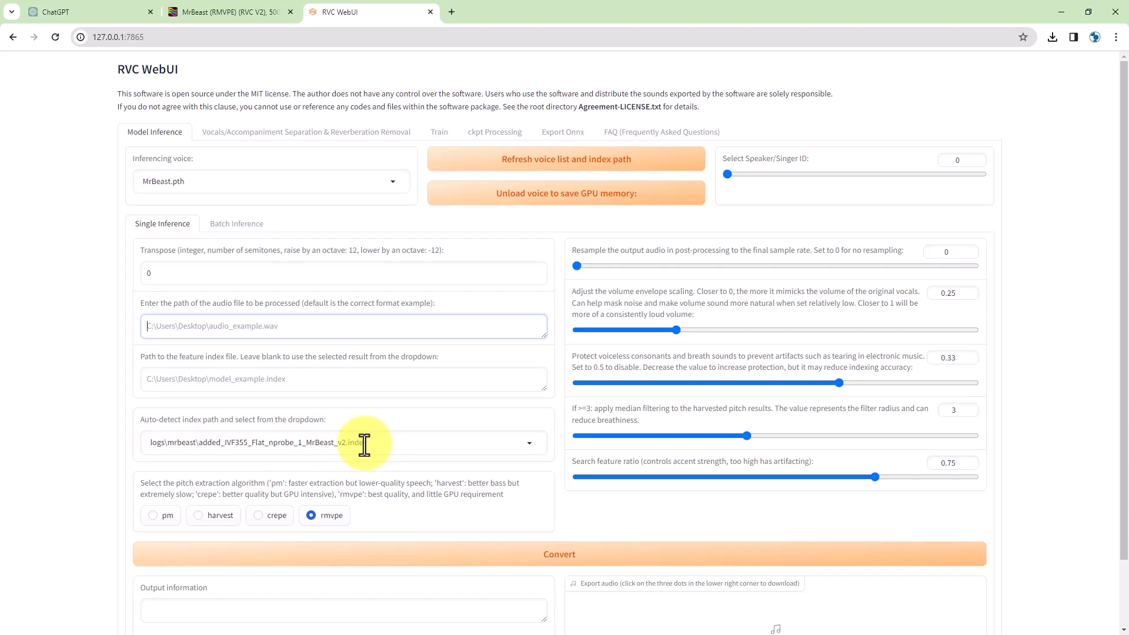
click(224, 328)
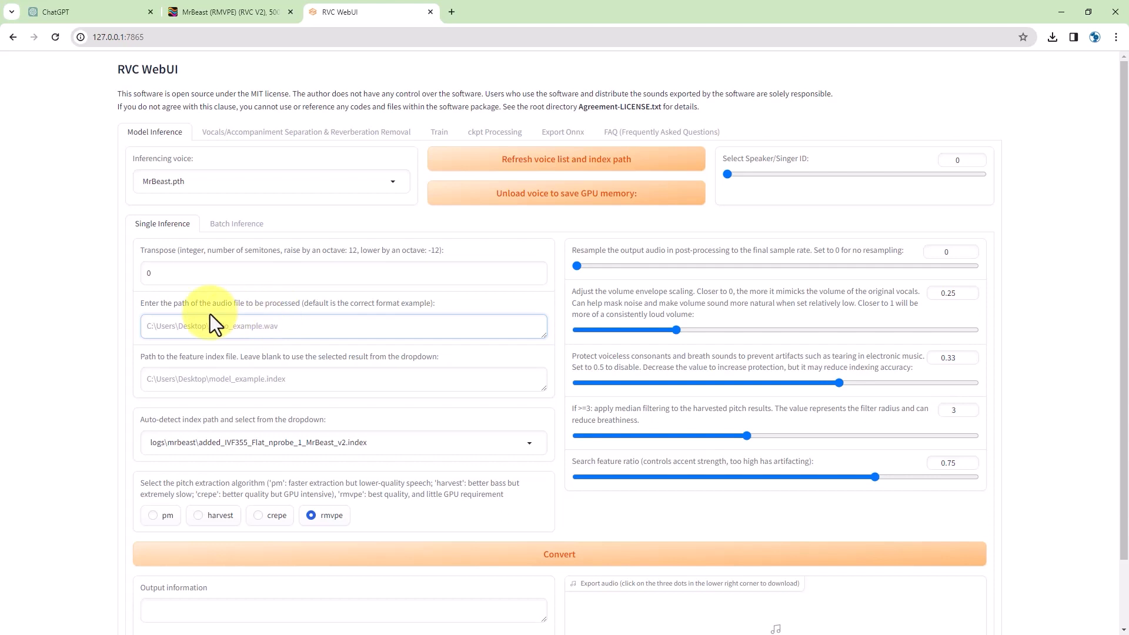
- Paste sample.mp3 into the logs\mrbeast folder
key(alt+Tab)
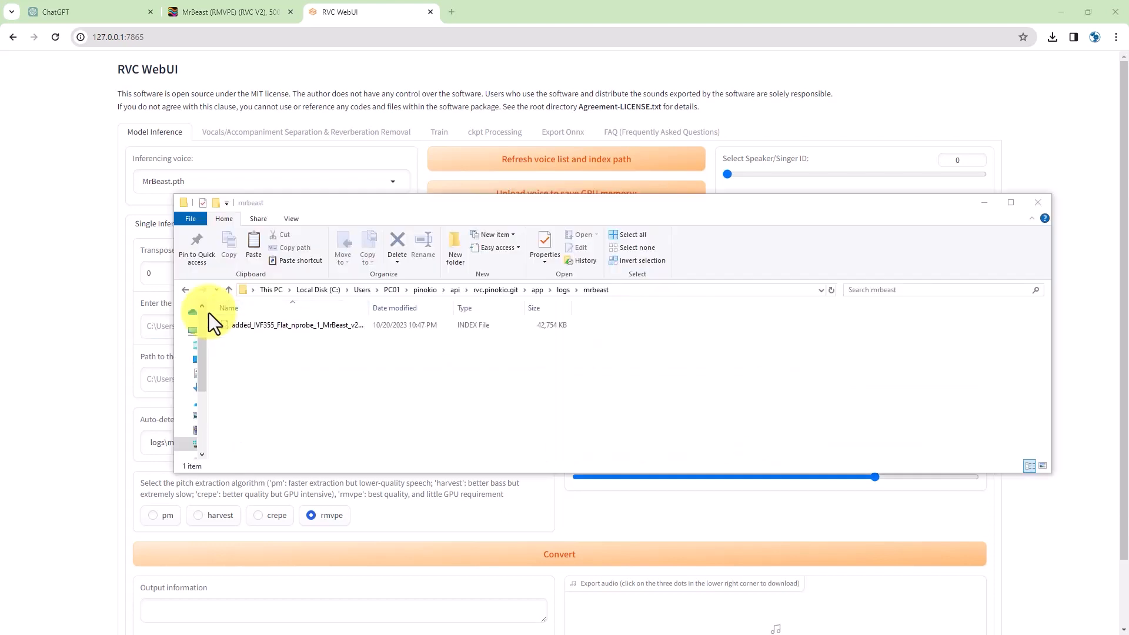
click(425, 369)
key(ctrl+v)
click(332, 382)
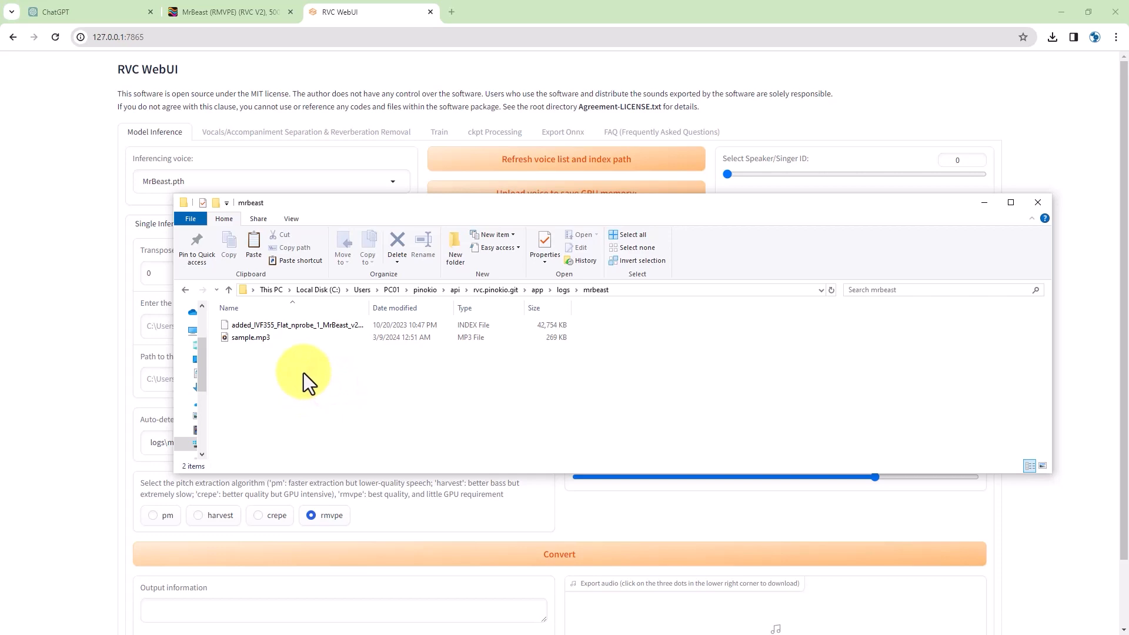
- Play sample.mp3 in Media Player, then move the folder window off screen
double_click(248, 340)
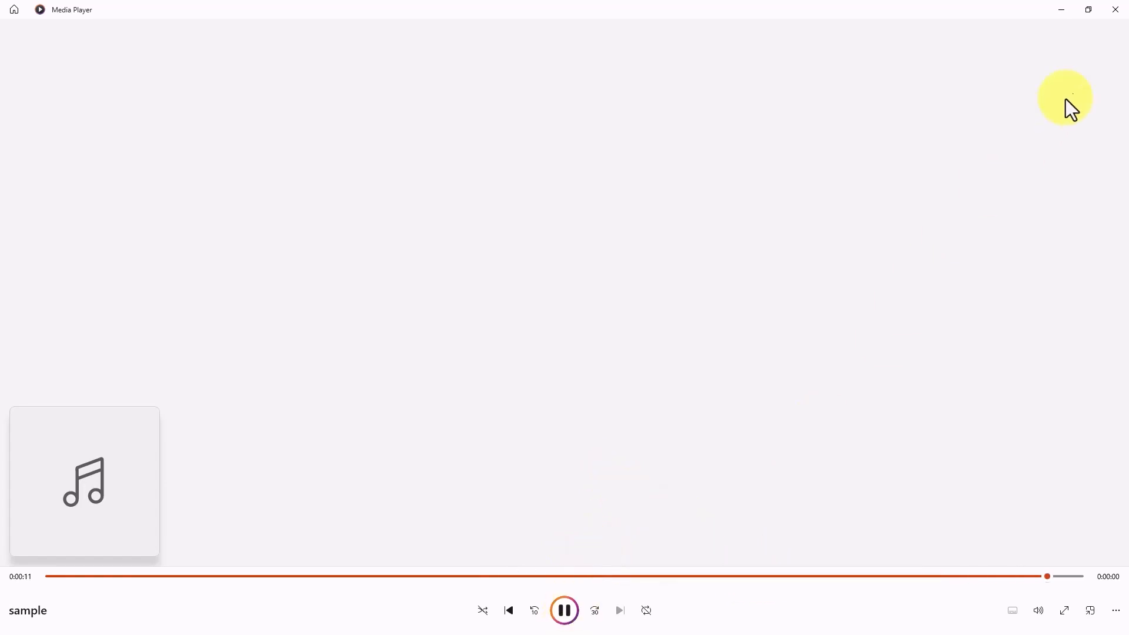
click(1115, 9)
click(507, 389)
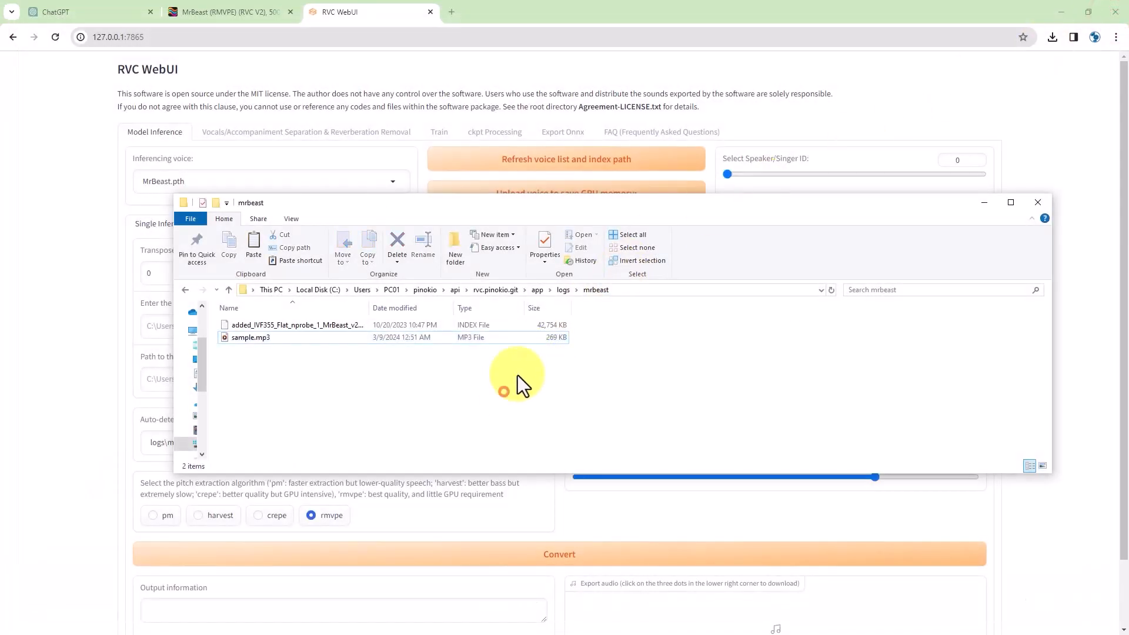
drag(544, 204, 1128, 203)
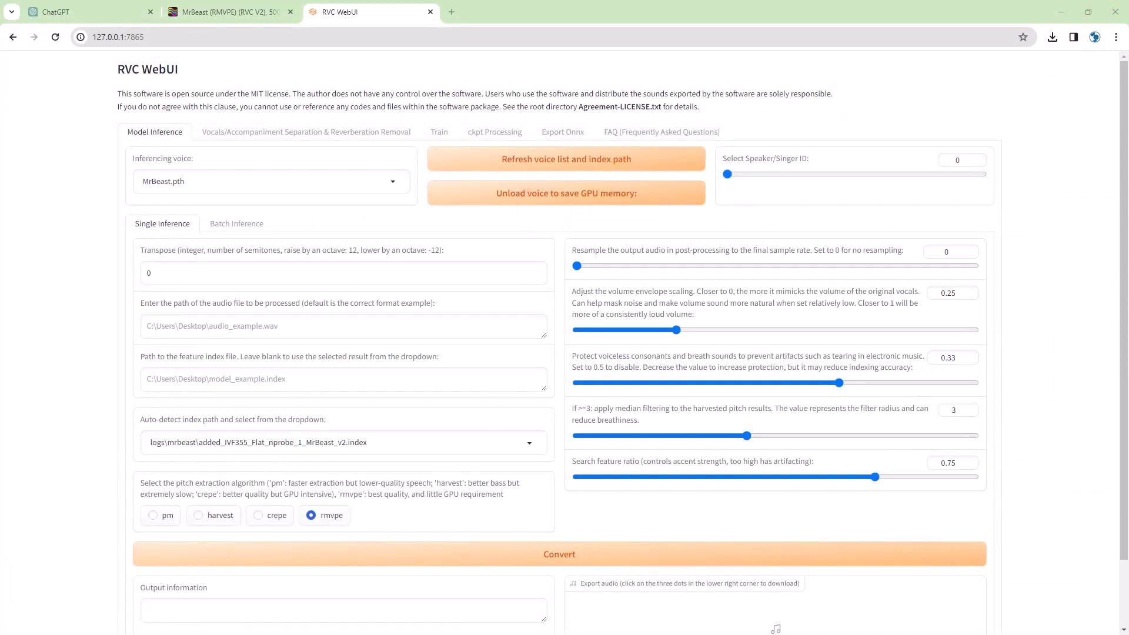
- Inspect the detected index files, leaving the MrBeast feature index path unchanged
click(200, 442)
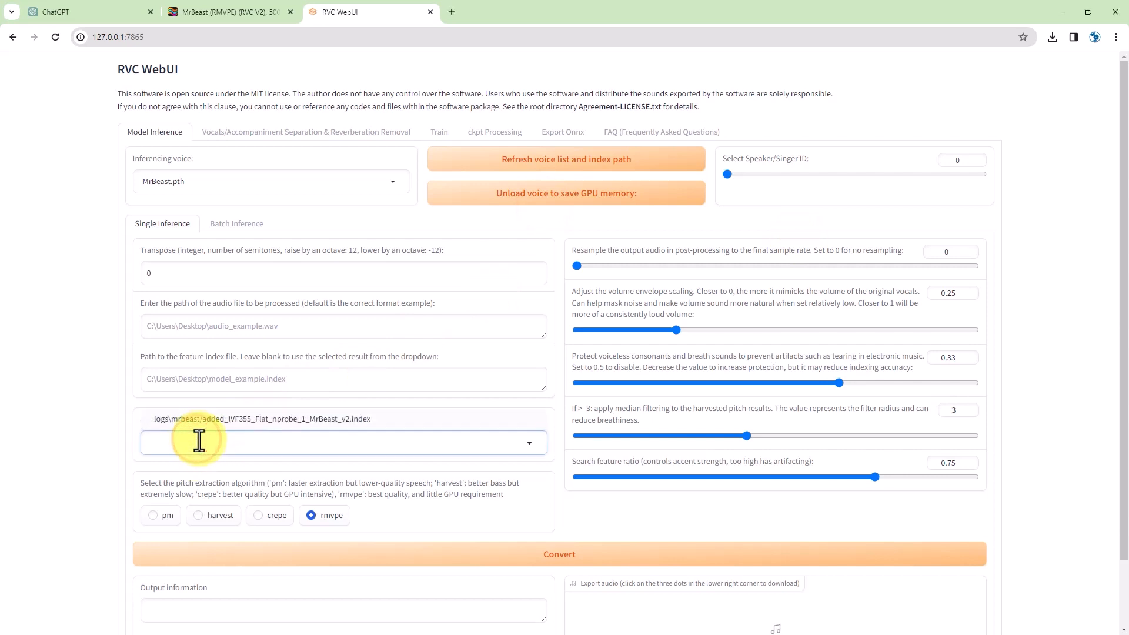
click(82, 417)
click(163, 383)
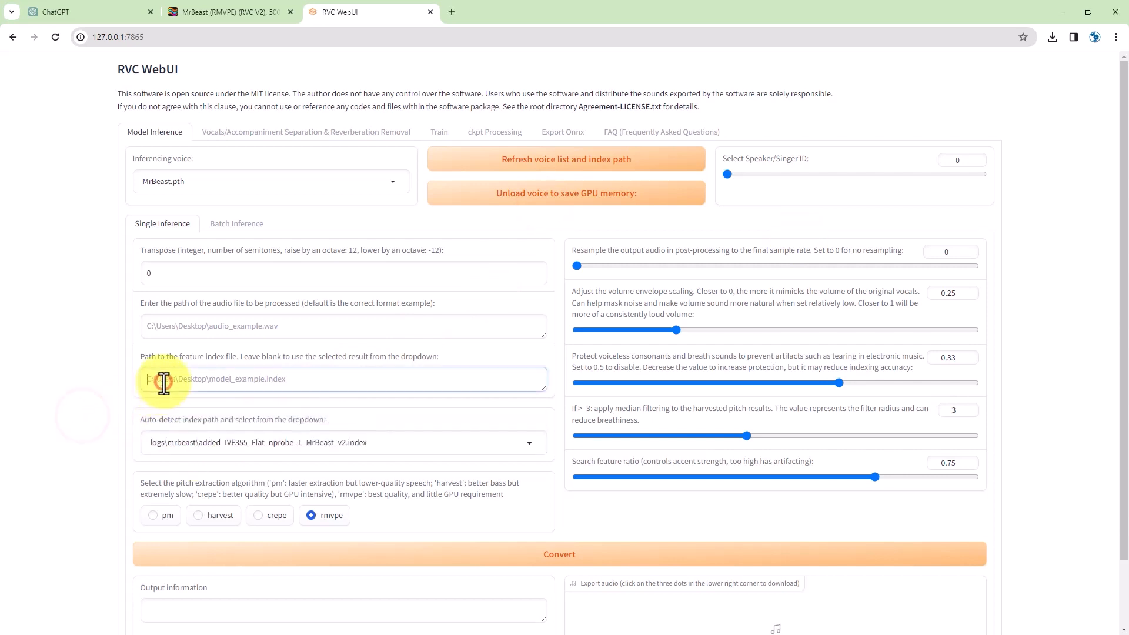
click(188, 327)
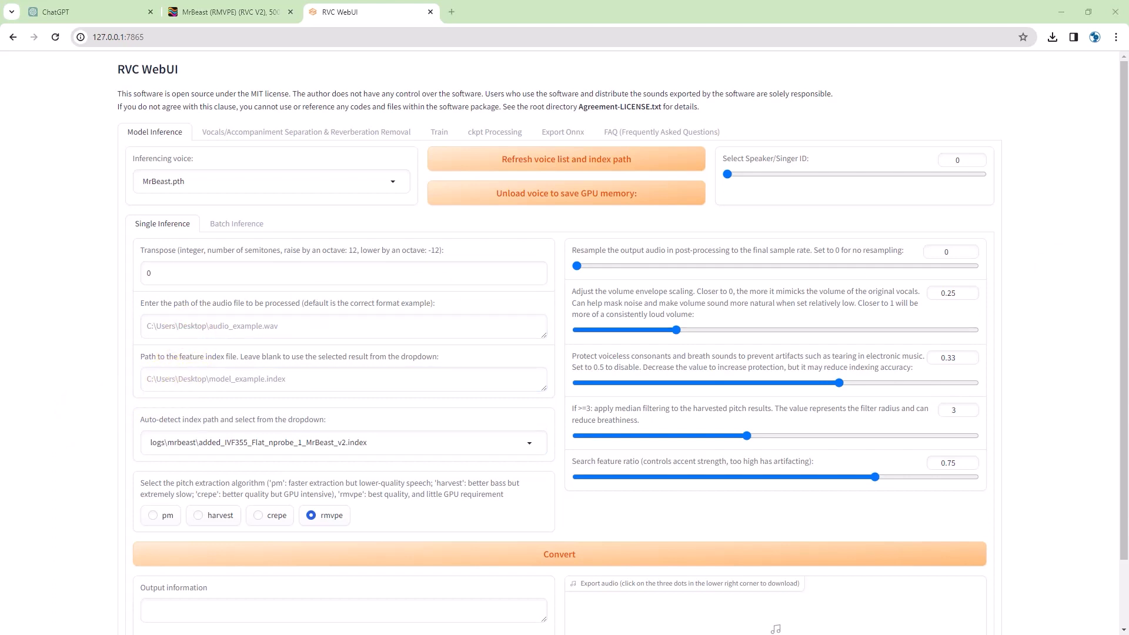
- Enter logs\mrbeast\sample.mp3 as the audio path and run Convert, which returns Error
click(158, 325)
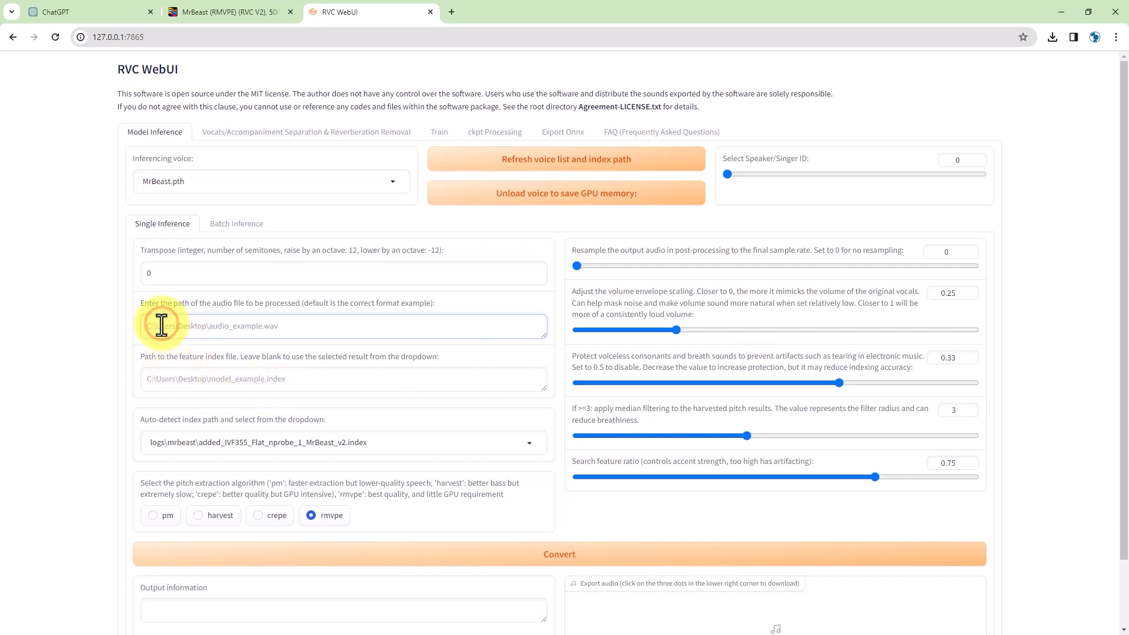
text(I)
text(ogs\mrbeast)
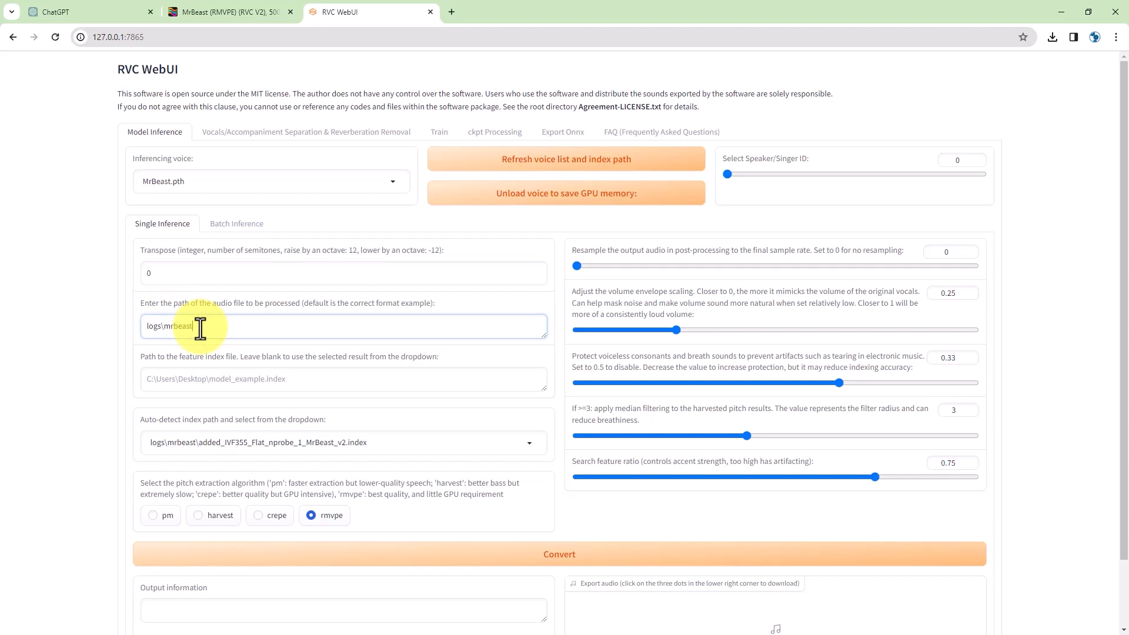
text(\sample.mp3)
click(1025, 317)
scroll(1025, 317, down, 2)
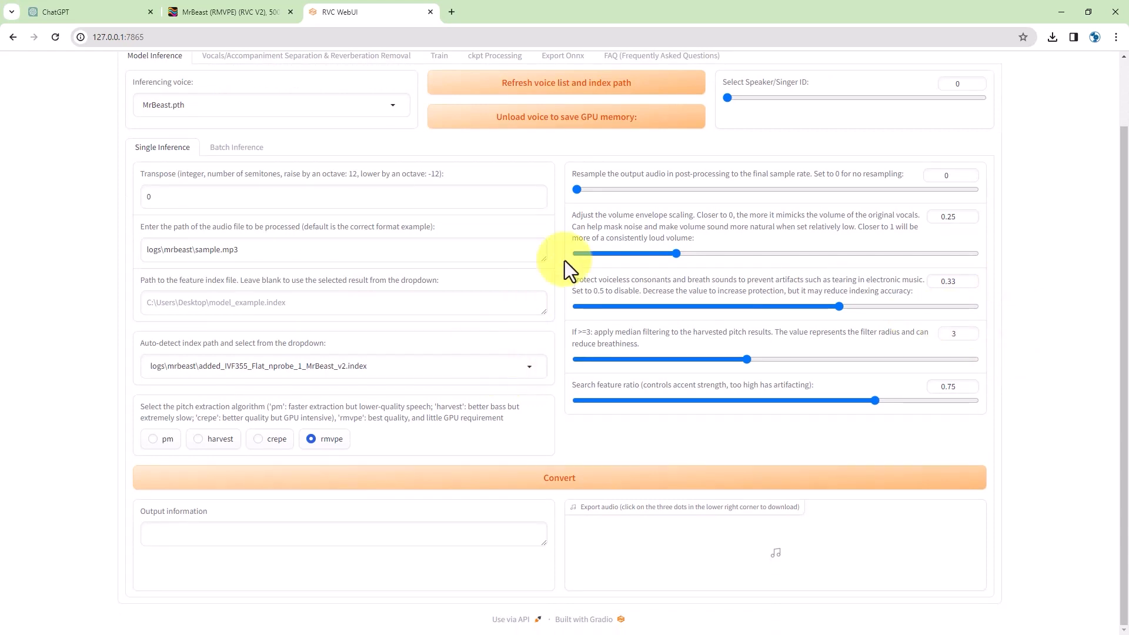
scroll(1027, 241, up, 2)
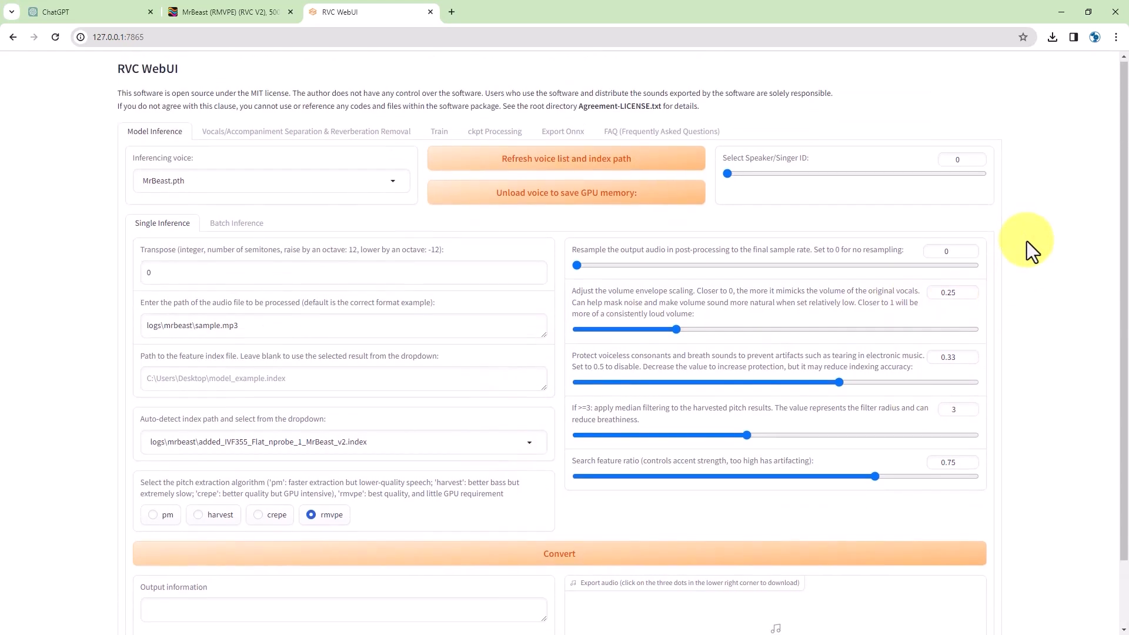
scroll(1026, 241, down, 2)
click(514, 485)
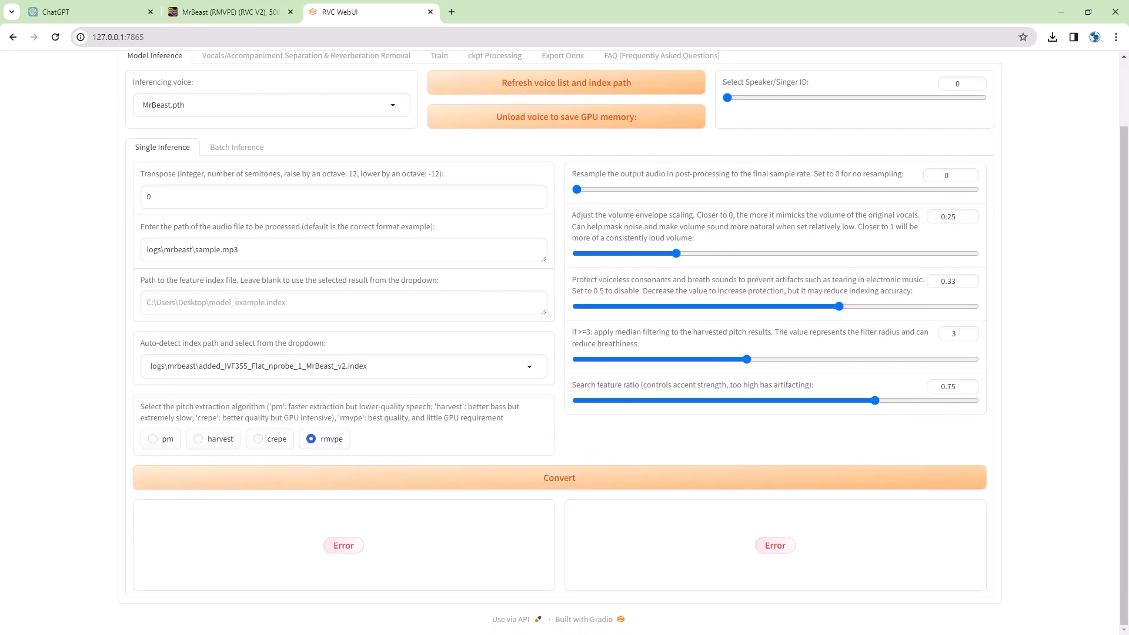
key(alt+Tab)
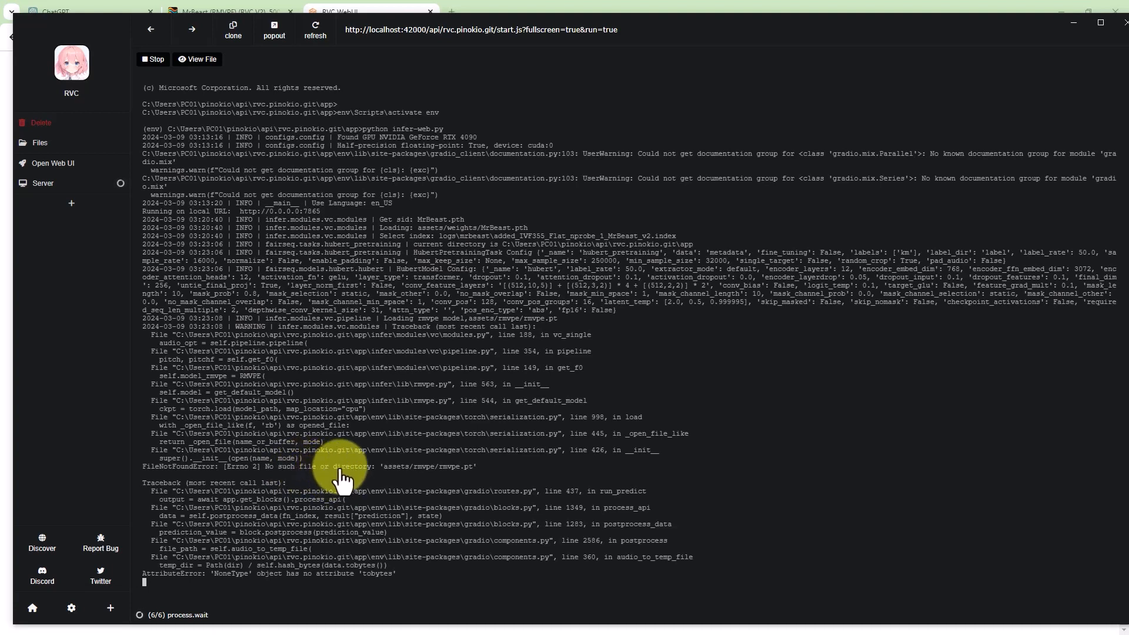
click(1073, 21)
click(253, 250)
drag(253, 250, 146, 249)
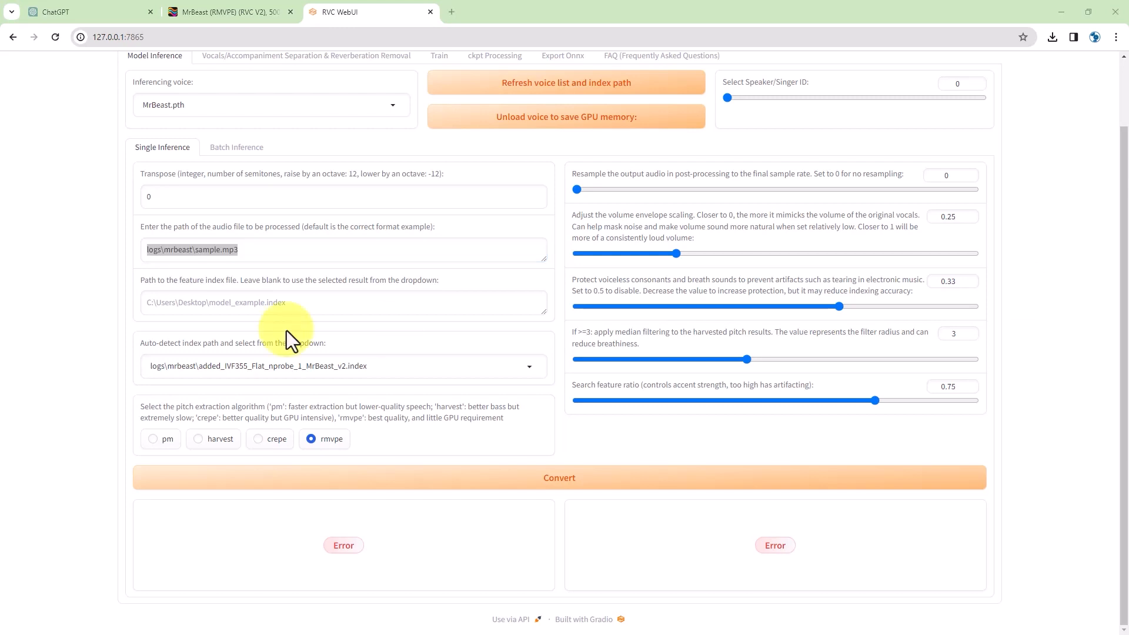
- Replace the audio path with the full folder path plus sample.mp3 and retry Convert
click(246, 251)
drag(252, 251, 121, 249)
text(C:\Users\PC01\pinokio\api\rvc.pinokio.git\app\logs\mrbeast)
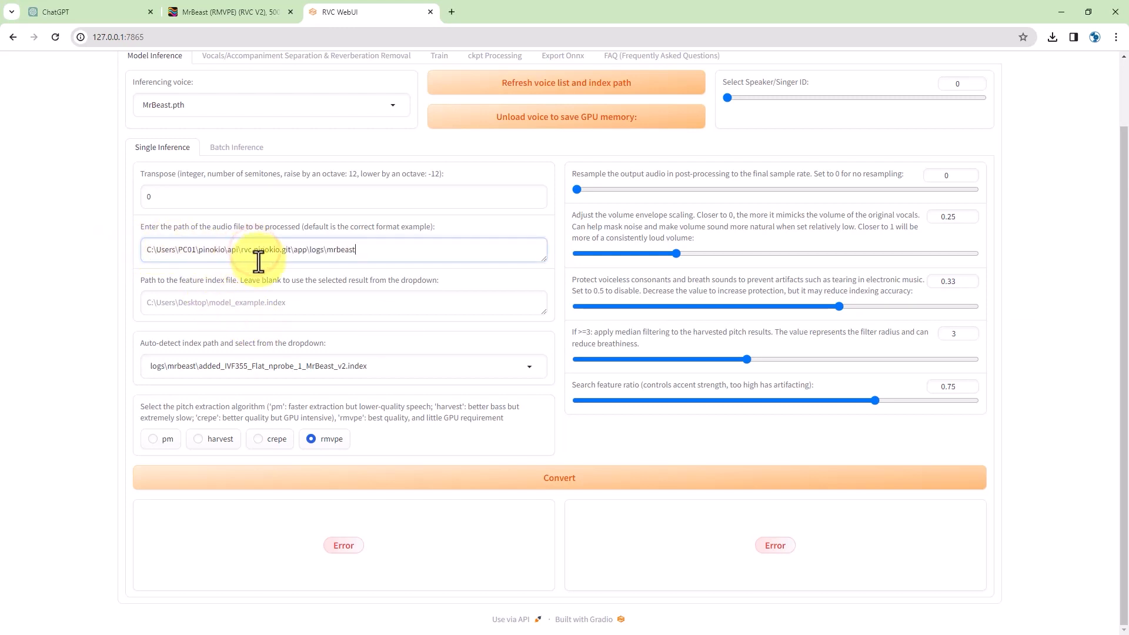
text(sample.mp3)
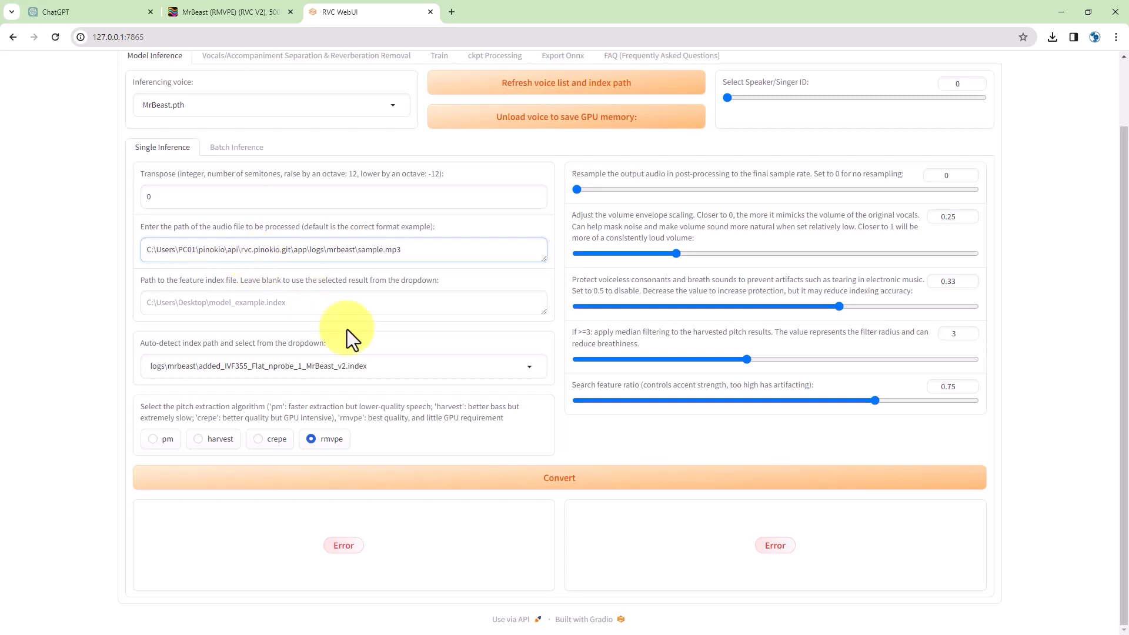
click(491, 478)
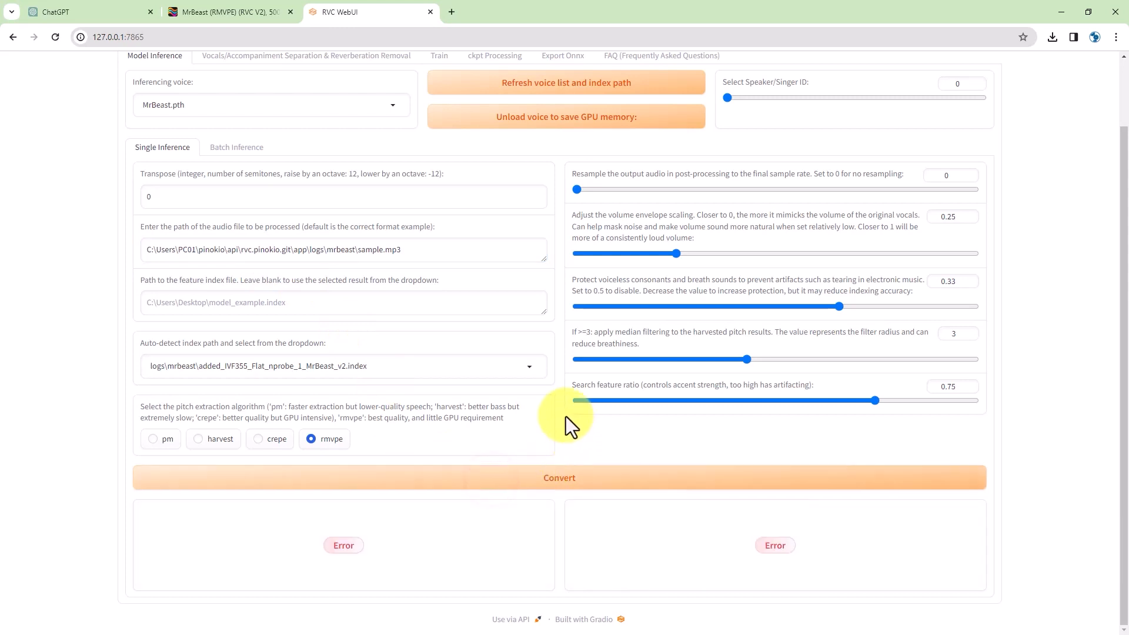
- Refresh the voice list and index paths, then bring up the Pinokio server log
click(464, 375)
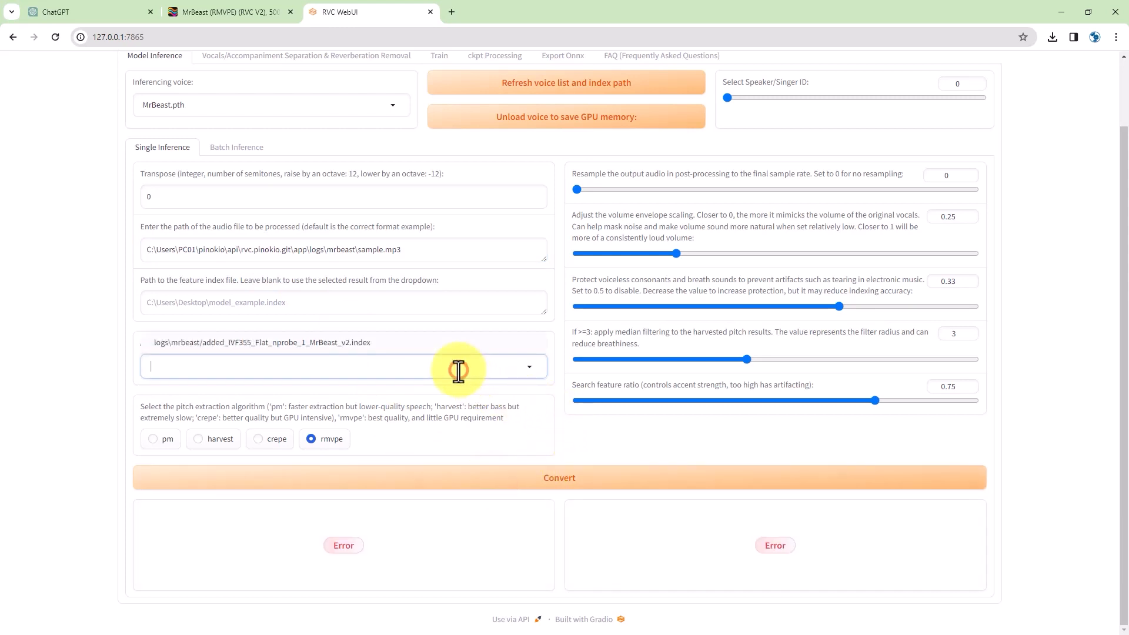
click(557, 79)
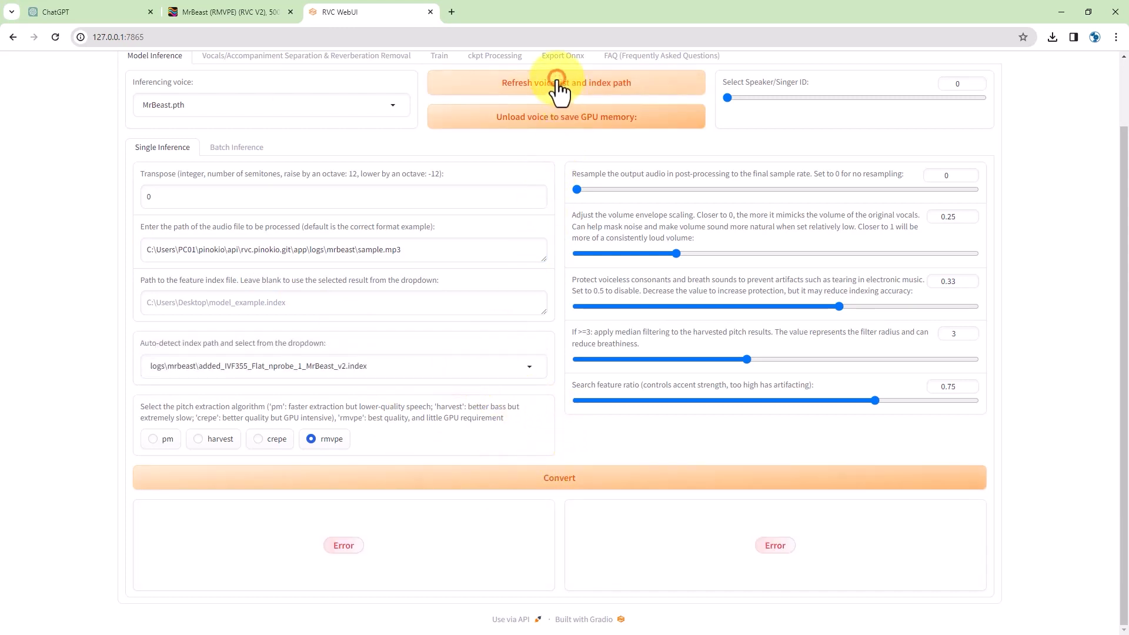
click(557, 79)
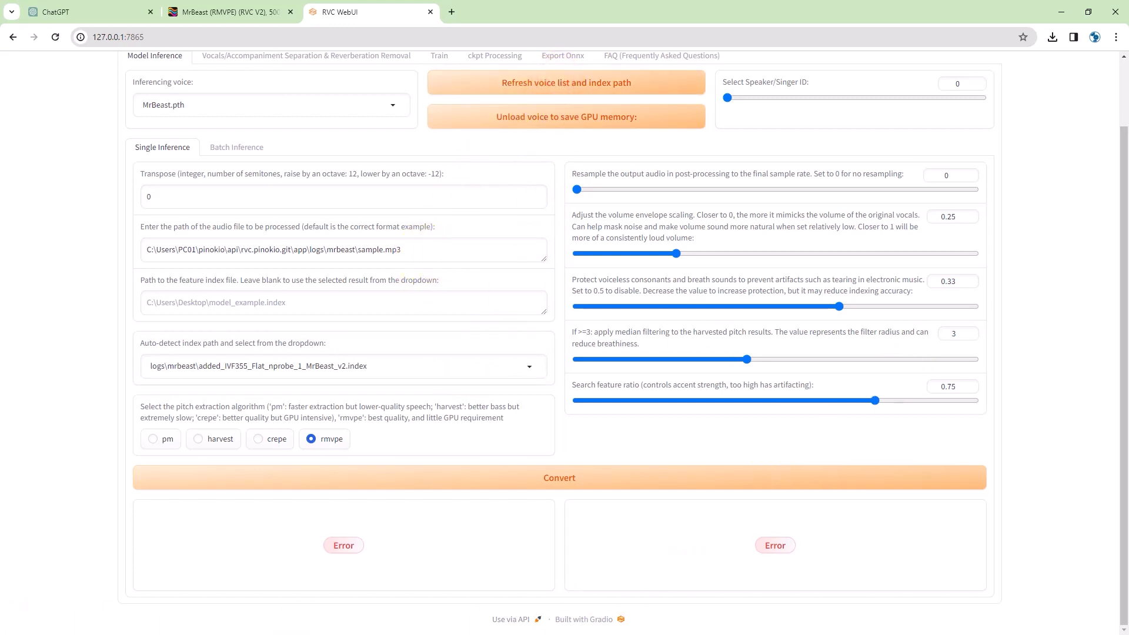
click(291, 633)
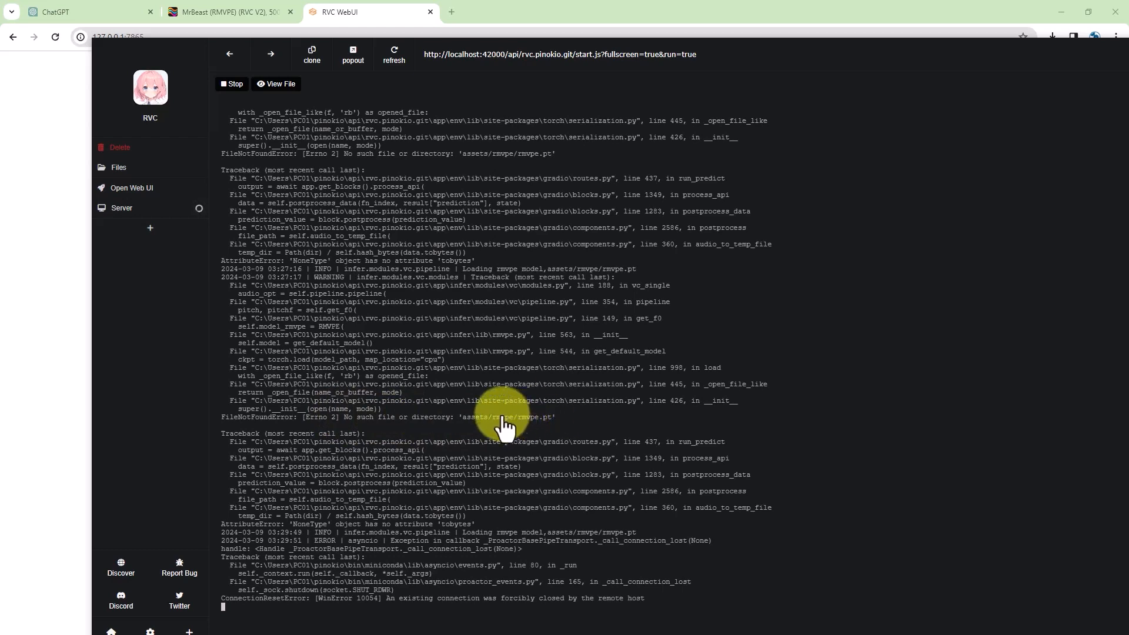
- Convert sample.mp3 using crepe pitch extraction, play the 11-second MrBeast clip, then reselect rmvpe
click(157, 55)
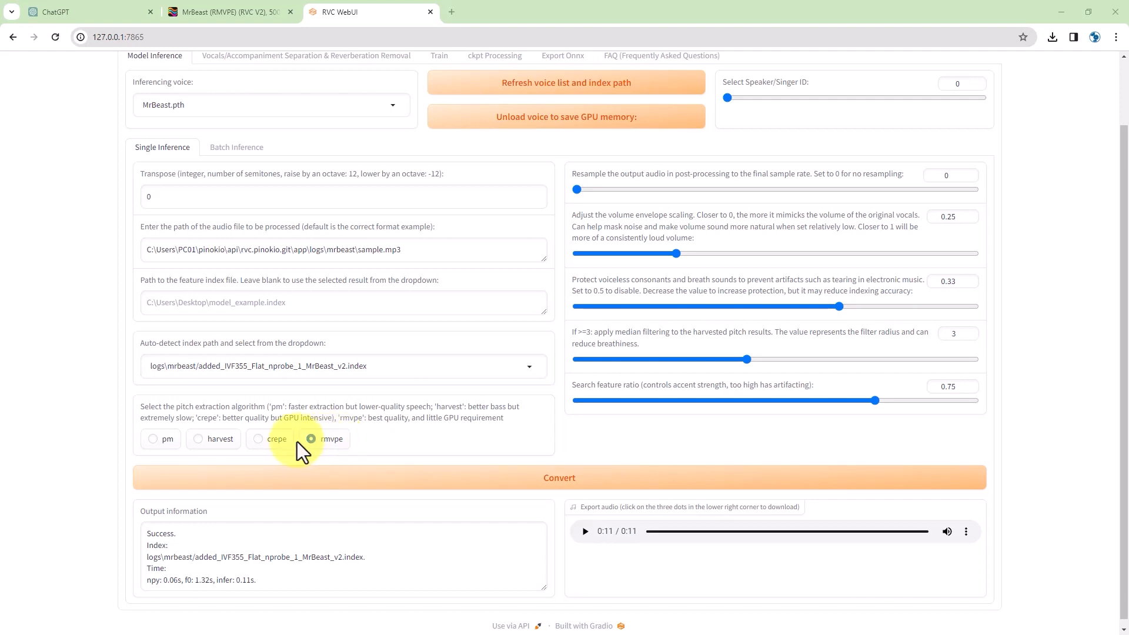
click(266, 439)
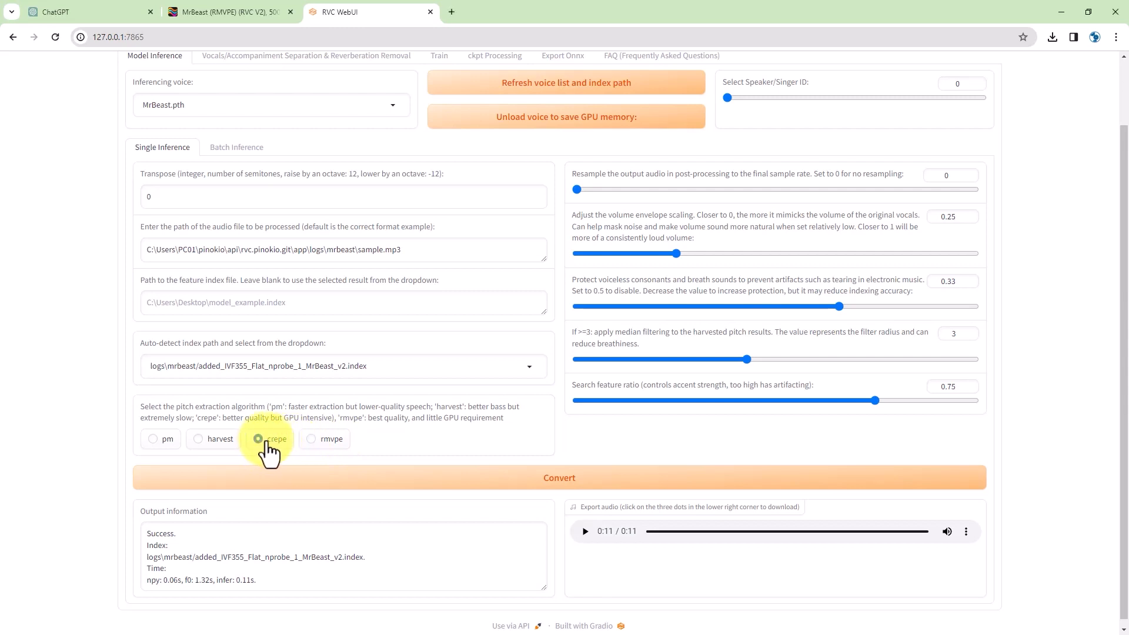
drag(194, 419, 217, 417)
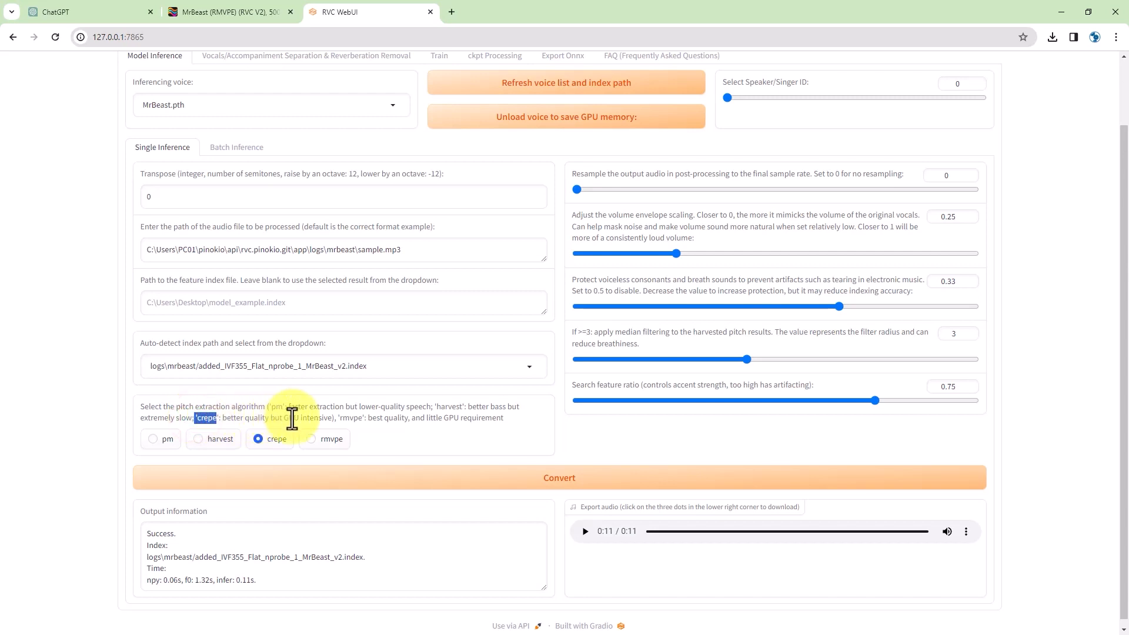
click(555, 488)
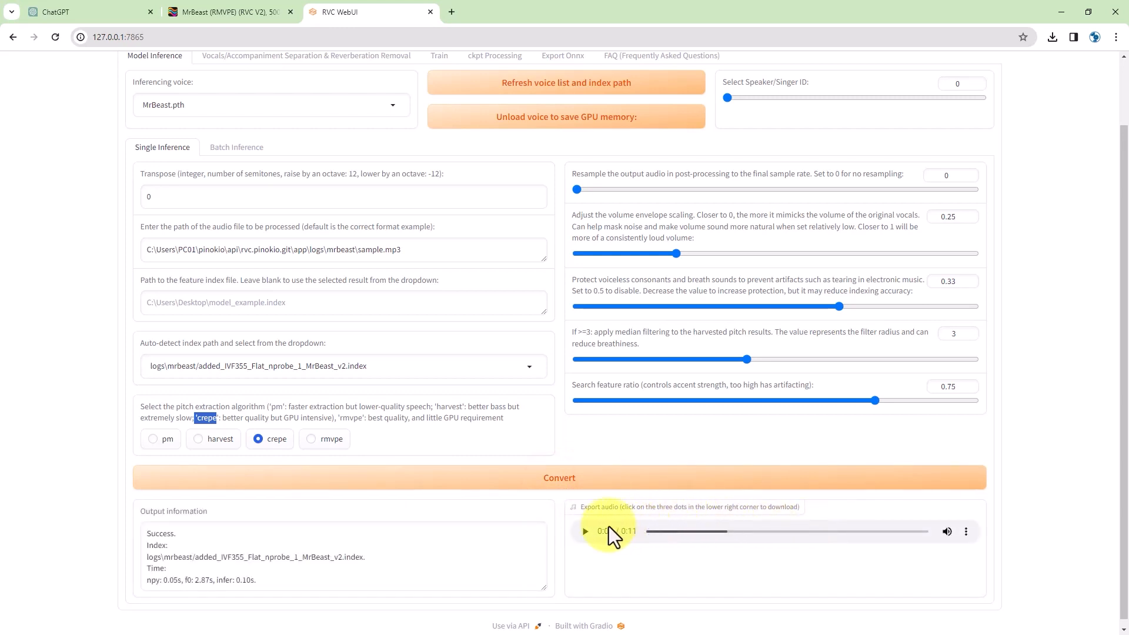
click(581, 532)
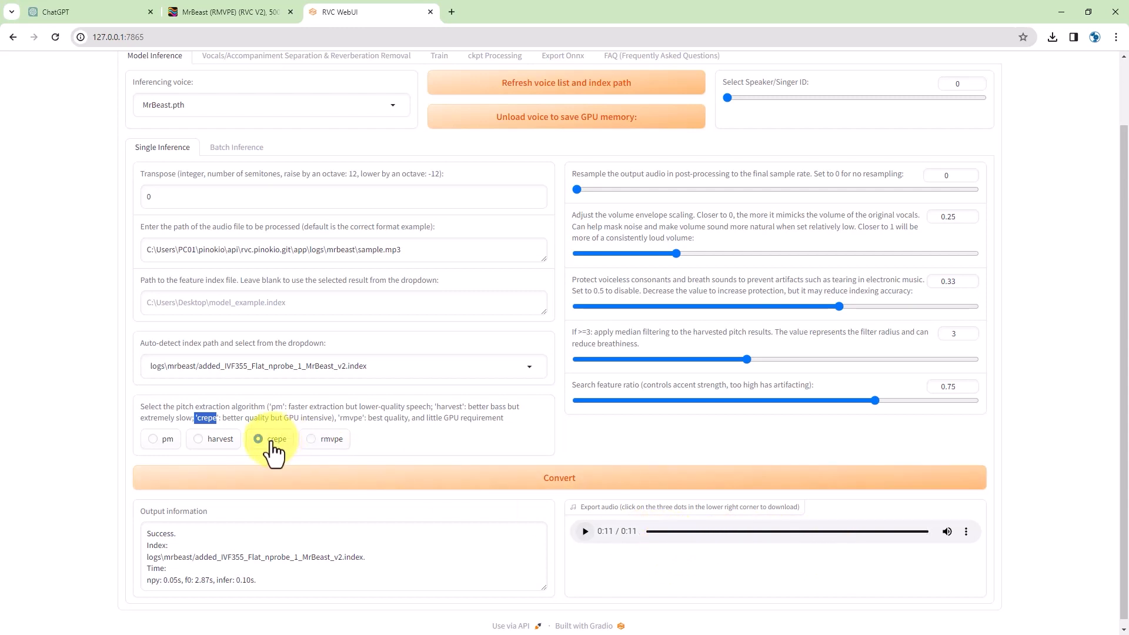
click(324, 442)
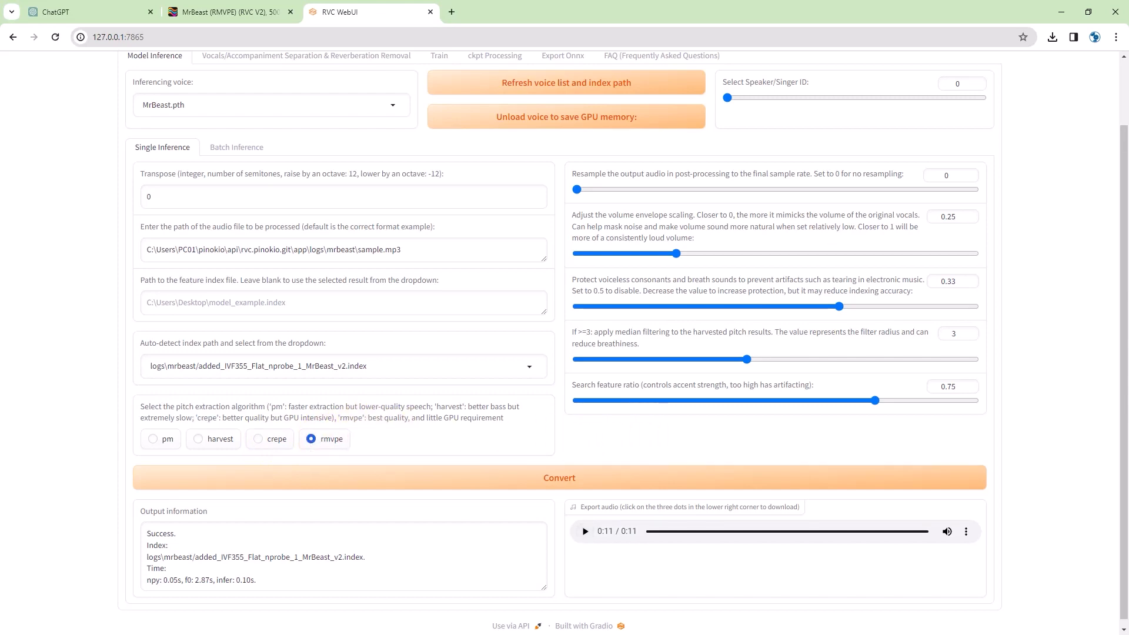
- View the 181 MB rmvpe.pt Hugging Face page, then bring in the missing-rmvpe.pt console error
drag(0, 35, 224, 86)
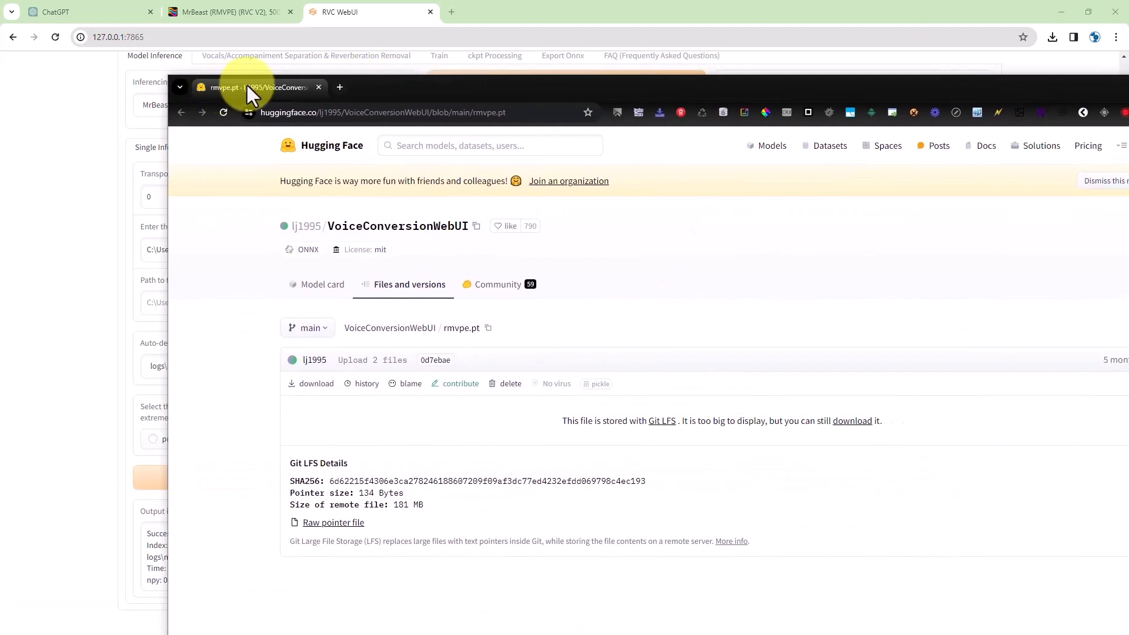
double_click(462, 89)
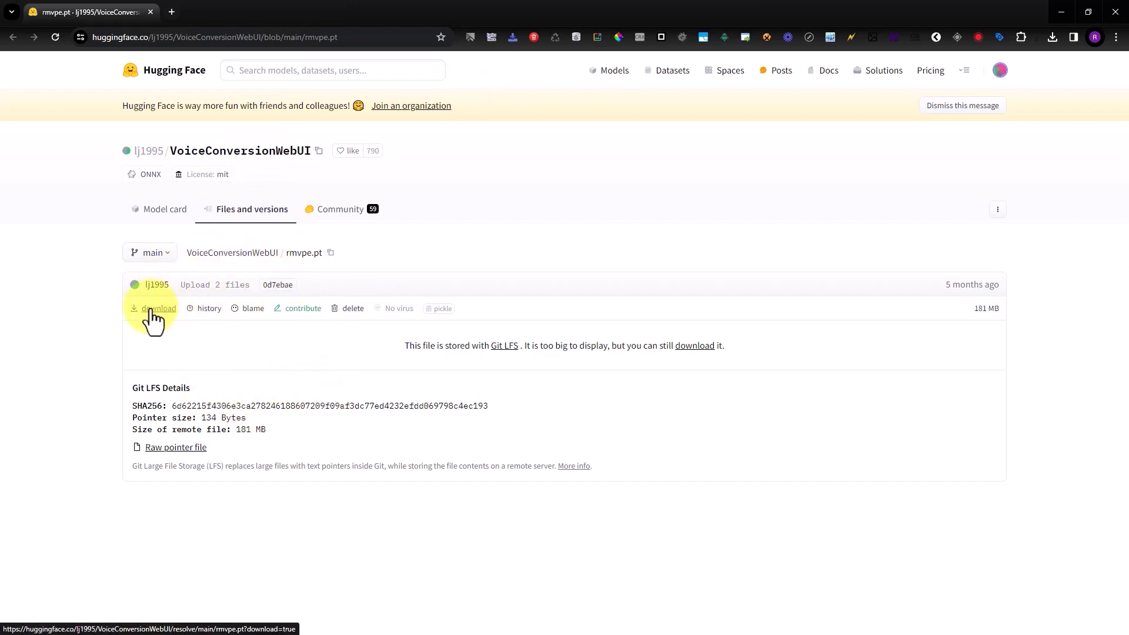
drag(411, 6, 0, 112)
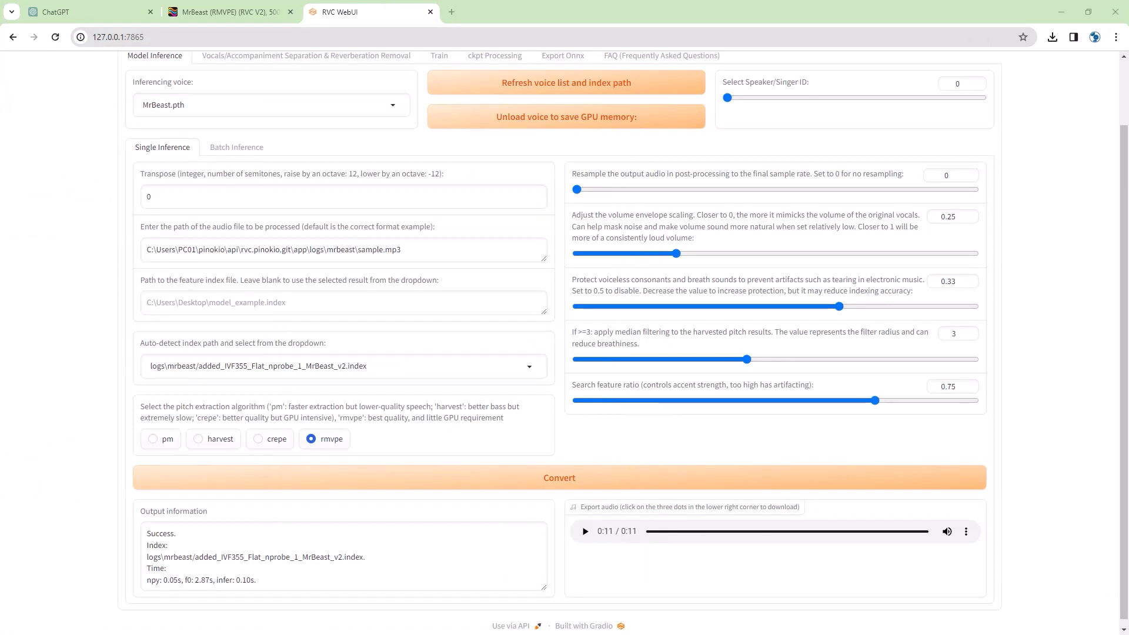
drag(1128, 71, 164, 48)
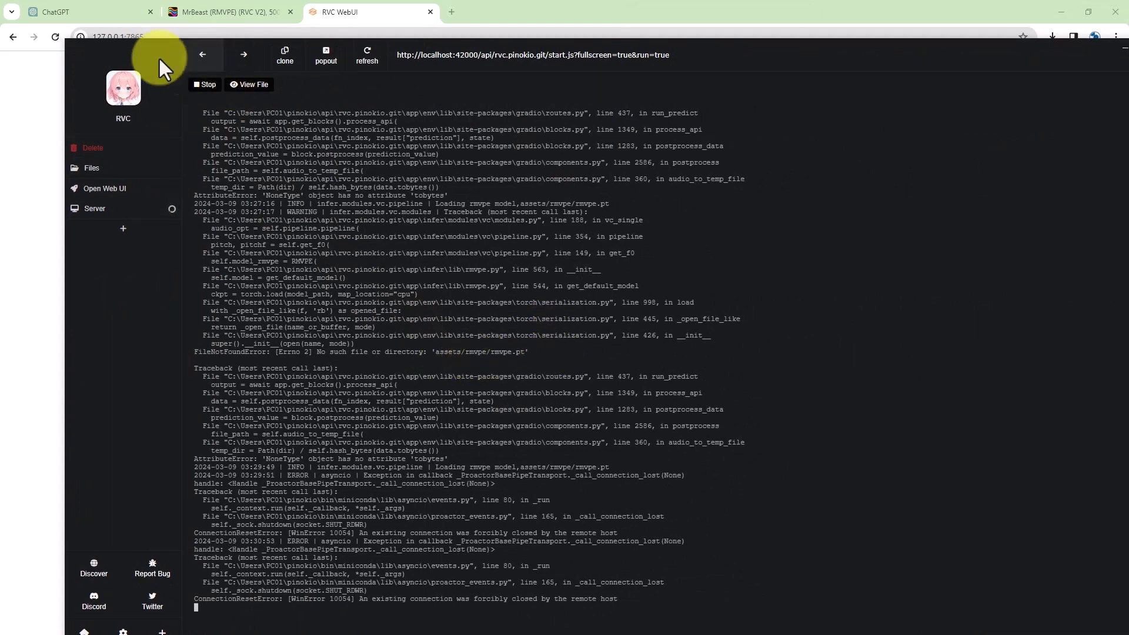
- Confirm rmvpe.pt (176,938 KB) sits in app\assets\rmvpe, then return to RVC WebUI
click(144, 50)
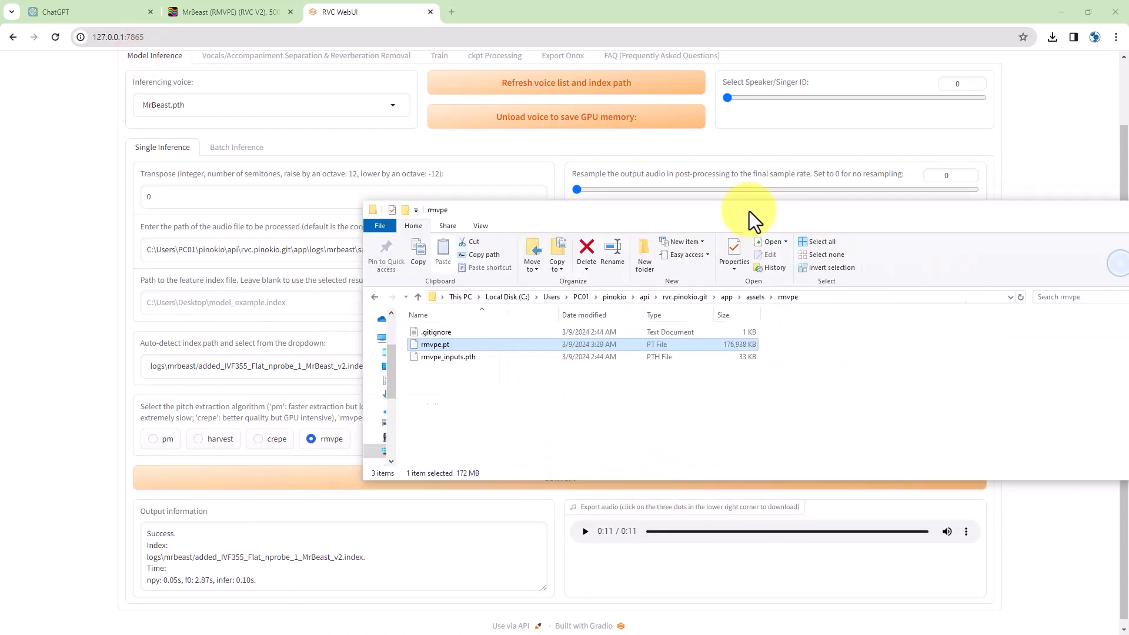
double_click(567, 206)
click(100, 172)
click(84, 143)
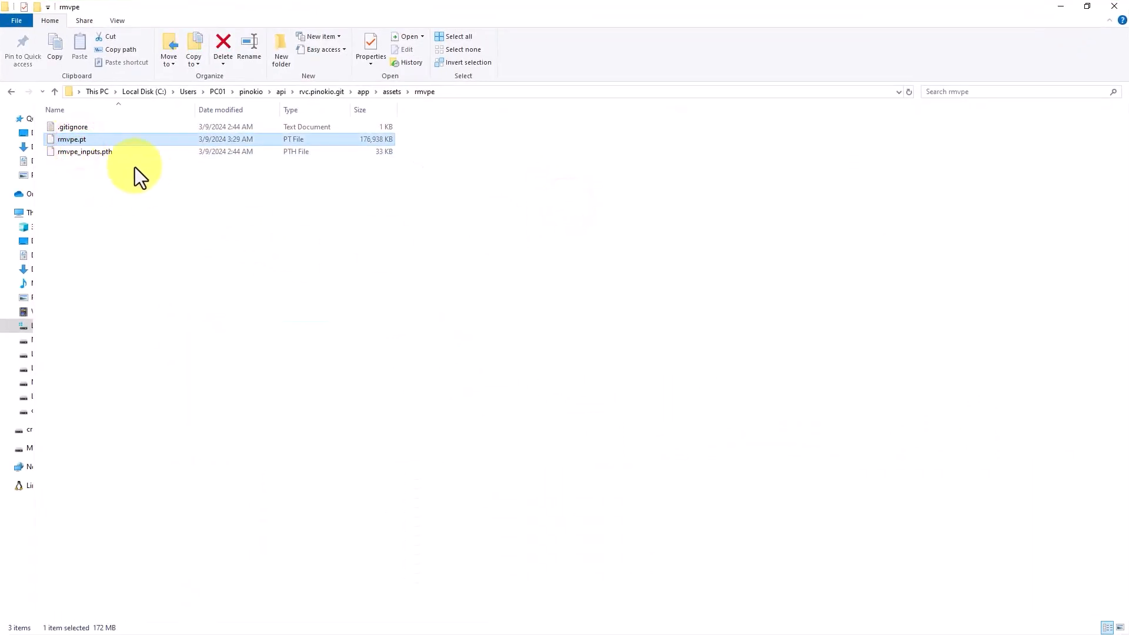
double_click(429, 9)
click(410, 14)
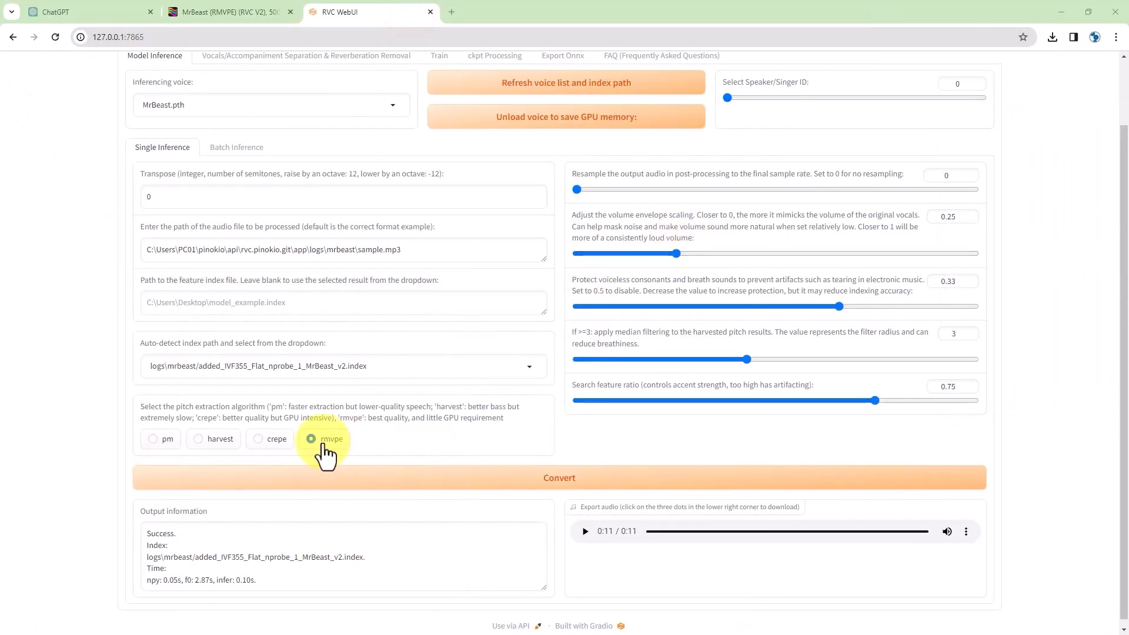
- Reconvert the narration to the MrBeast voice with rmvpe and play the result
click(531, 483)
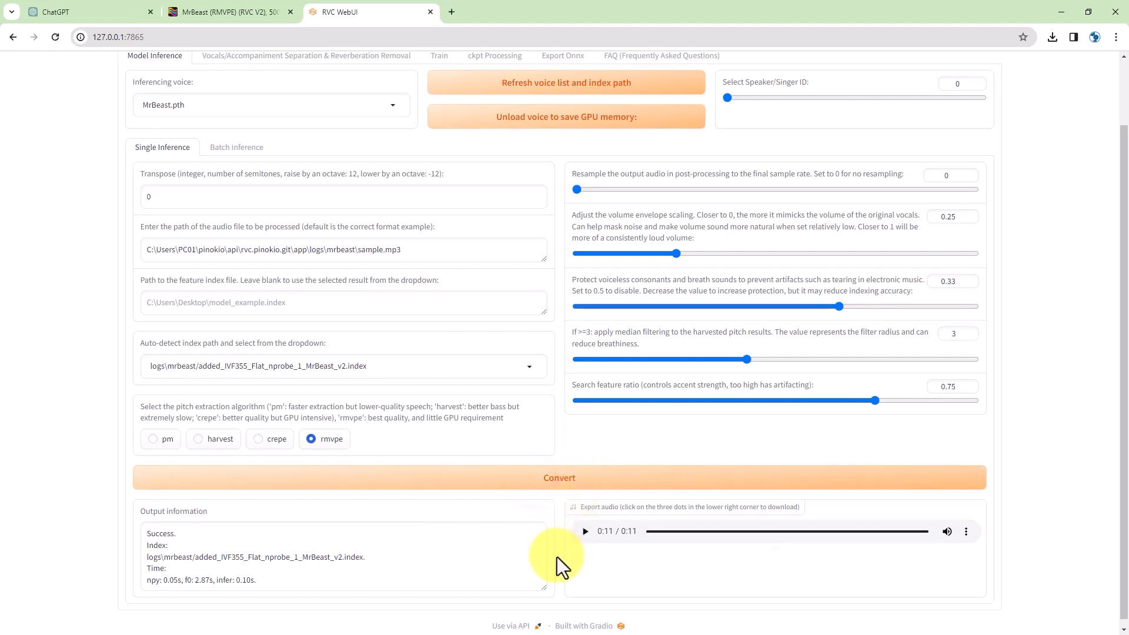
click(584, 531)
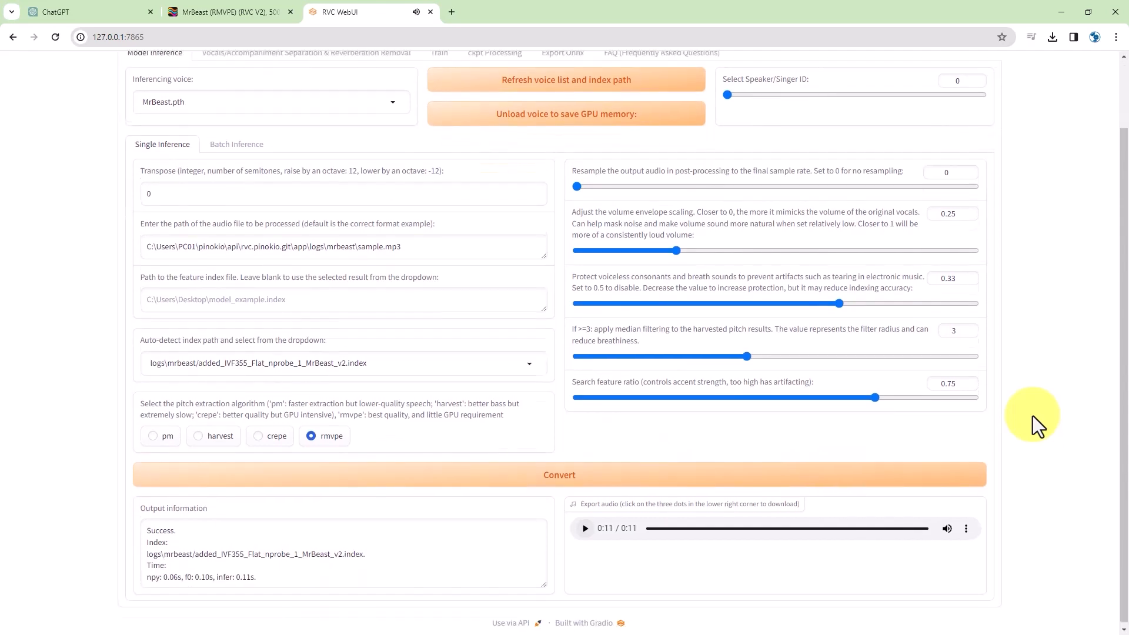
scroll(1032, 415, up, 2)
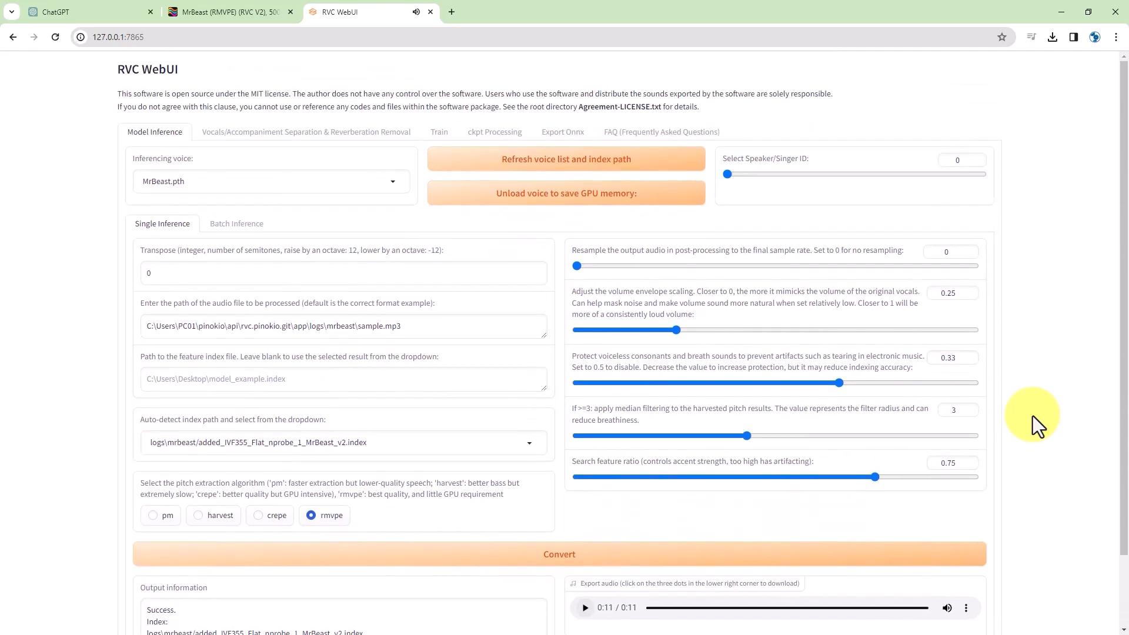
- Look over the MrBeast voice model page, then open RVC WebUI's Train section
click(246, 13)
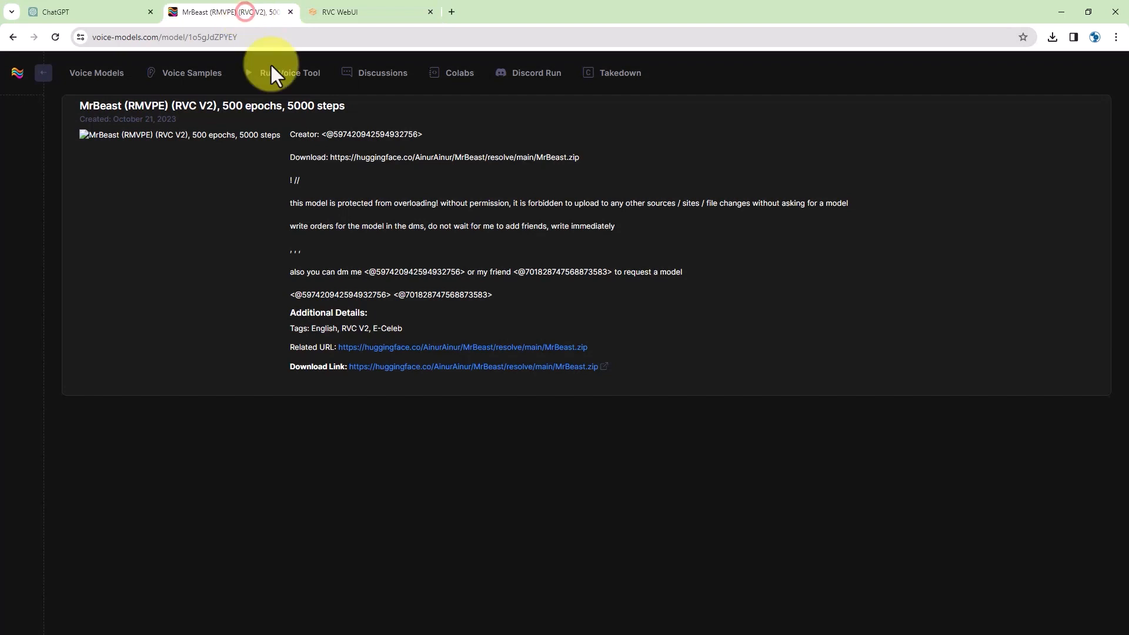
click(43, 79)
click(153, 75)
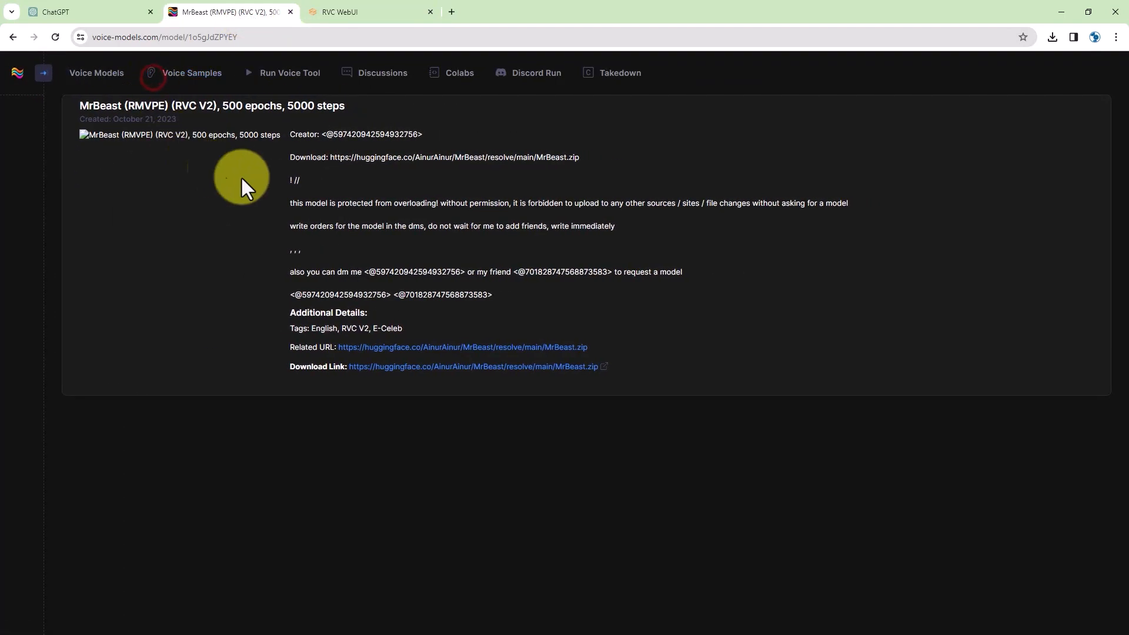
click(336, 12)
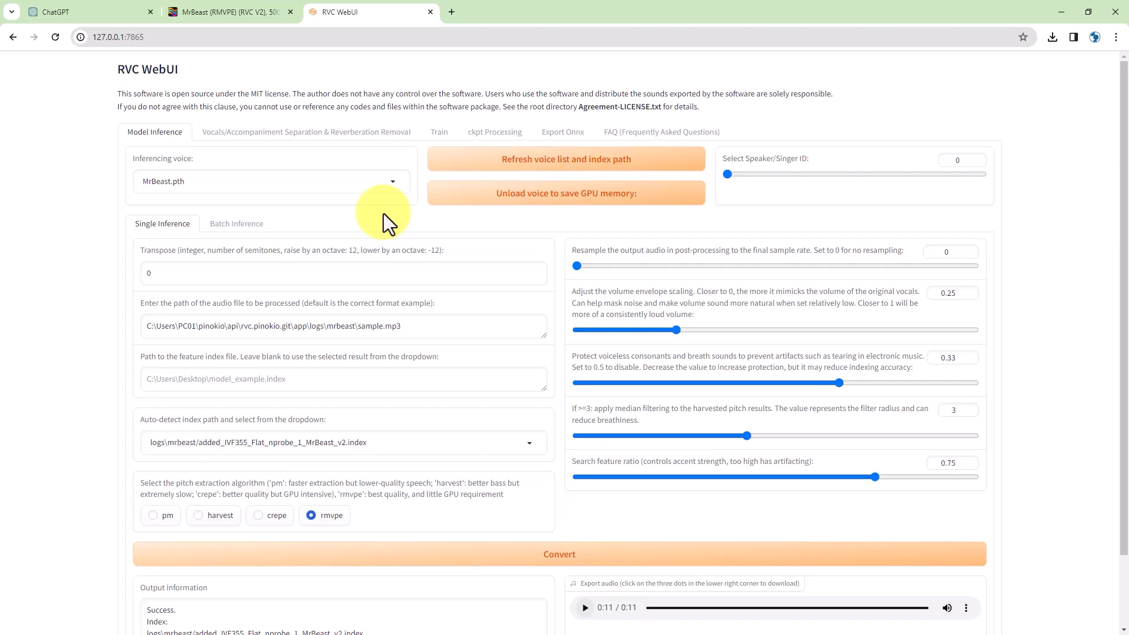
click(436, 136)
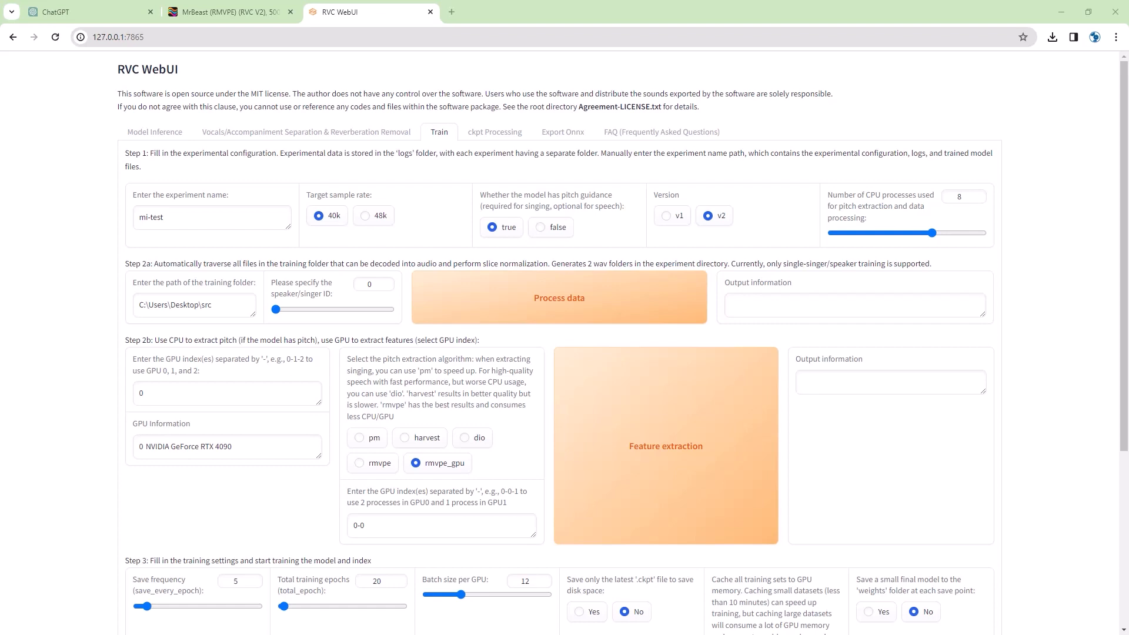
- Create a training1 folder in the app's logs folder holding the three Track .au clips
drag(619, 122, 606, 130)
double_click(605, 131)
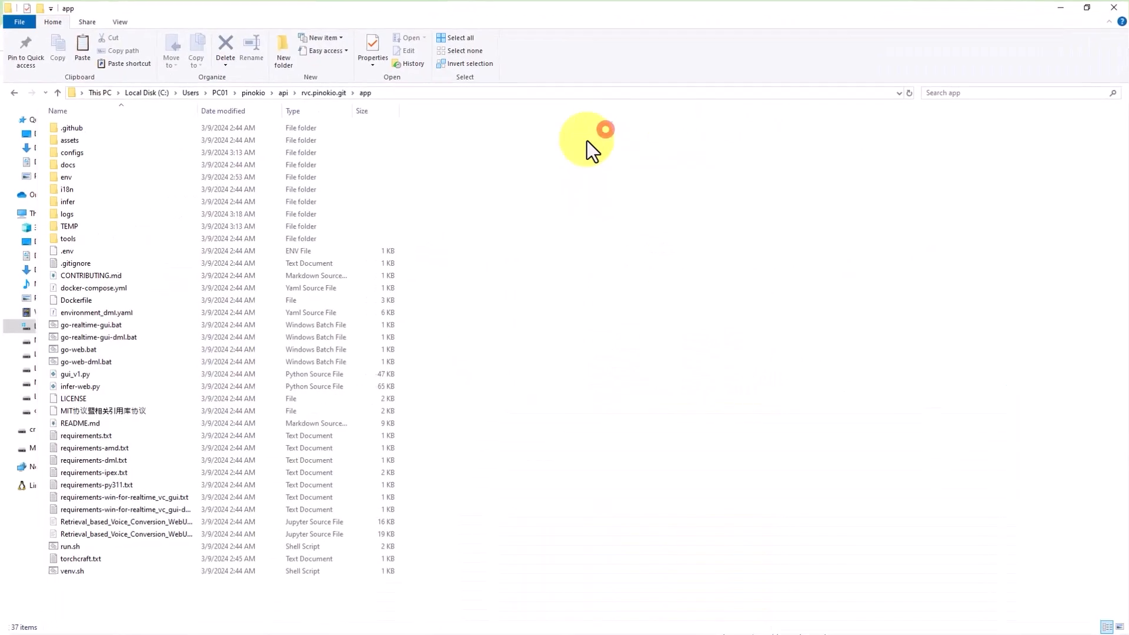
double_click(76, 213)
right_click(133, 227)
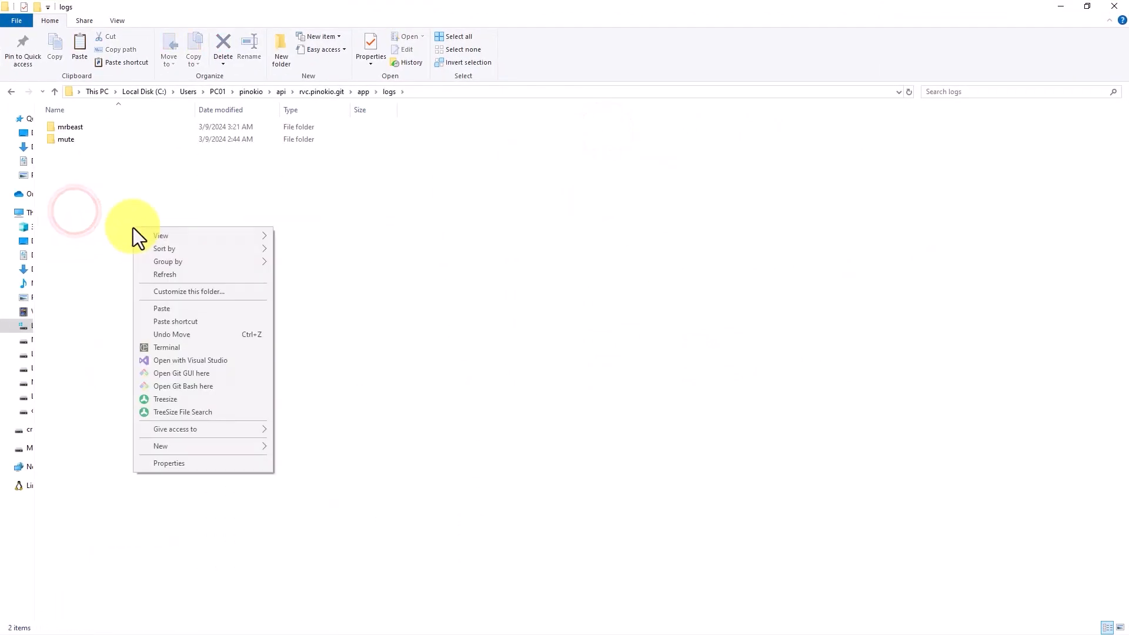
click(101, 213)
click(217, 231)
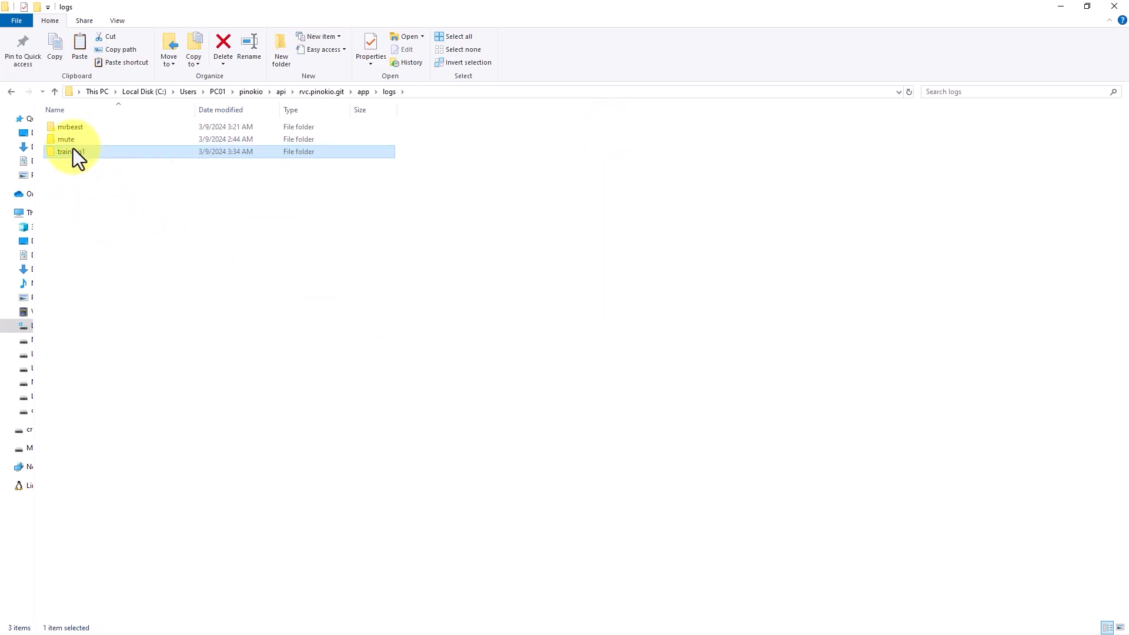
double_click(71, 151)
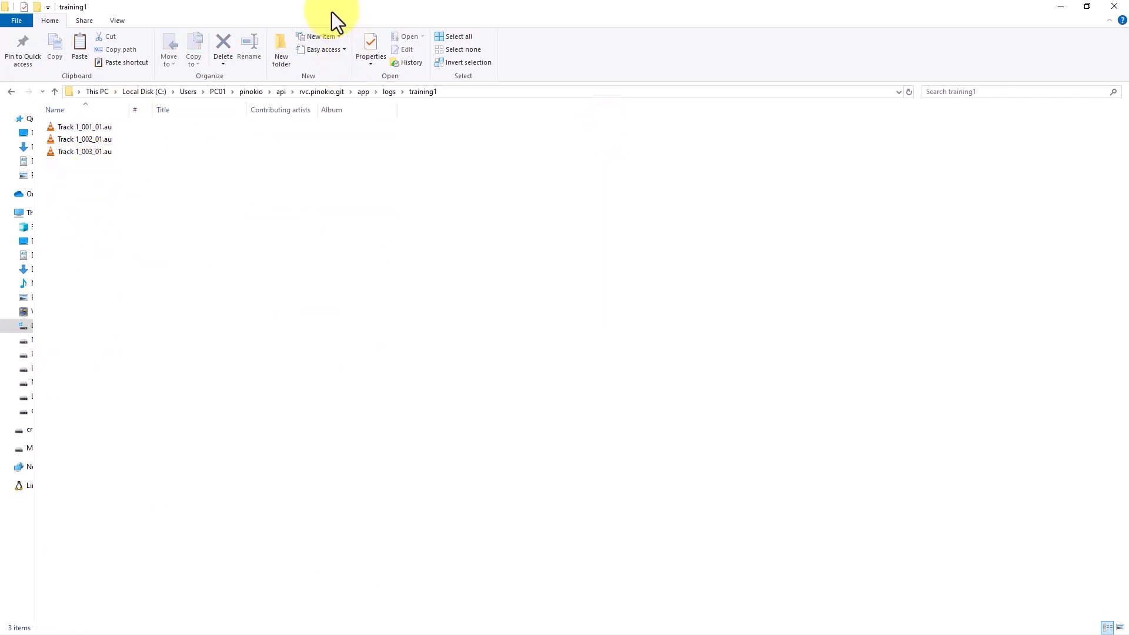
drag(329, 10, 328, 0)
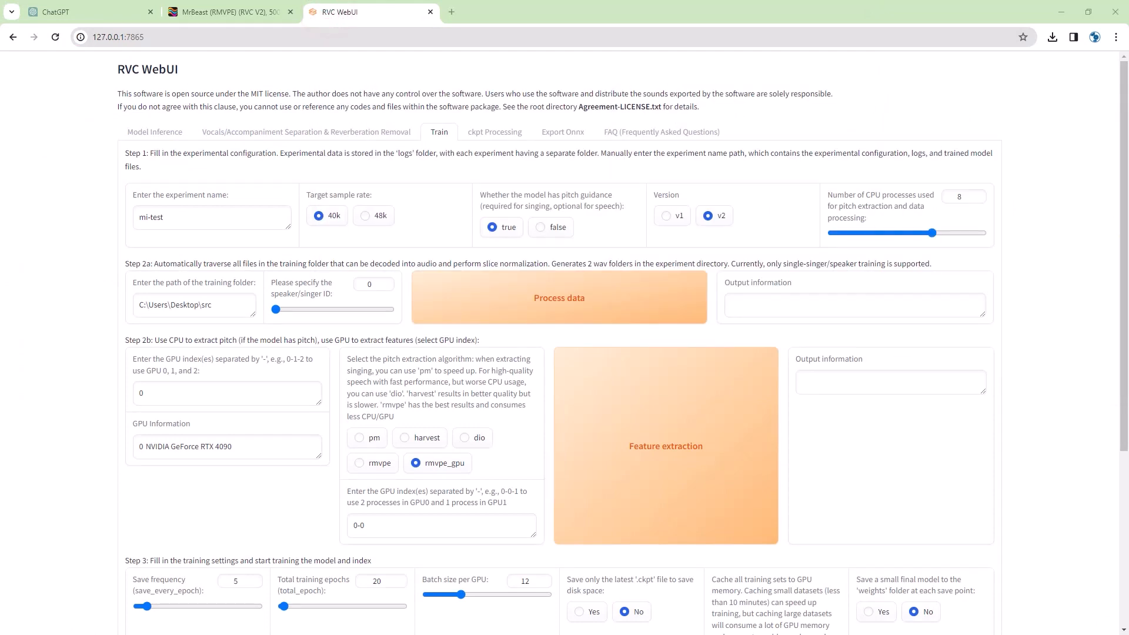
- Name the experiment softdiscover-test, set the training folder to logs\training1, and run Process data
click(176, 219)
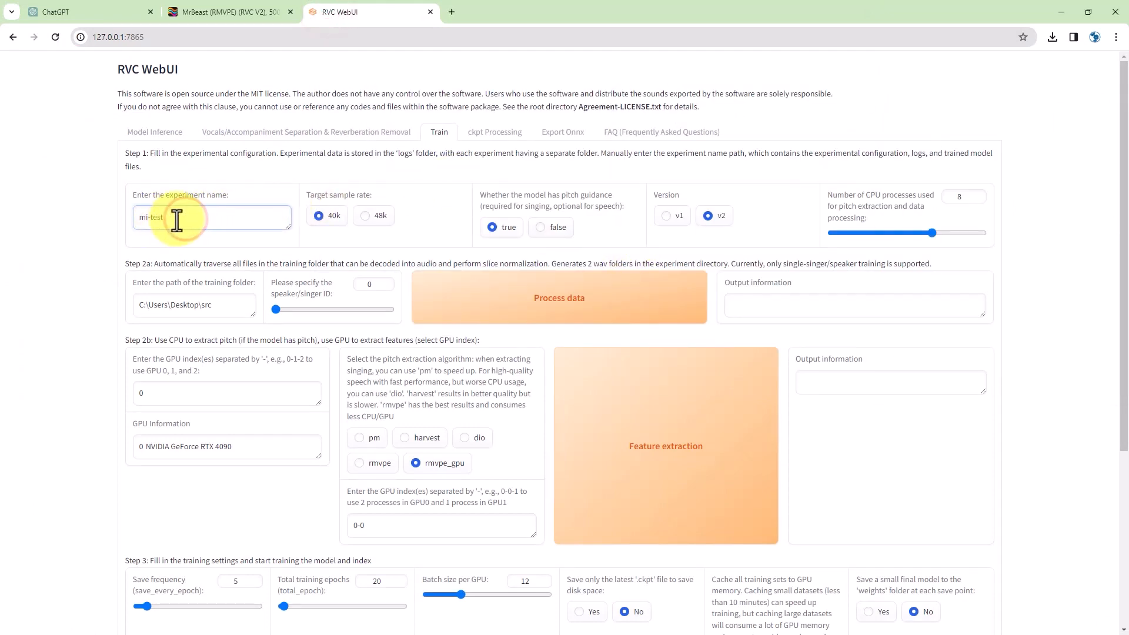
double_click(138, 218)
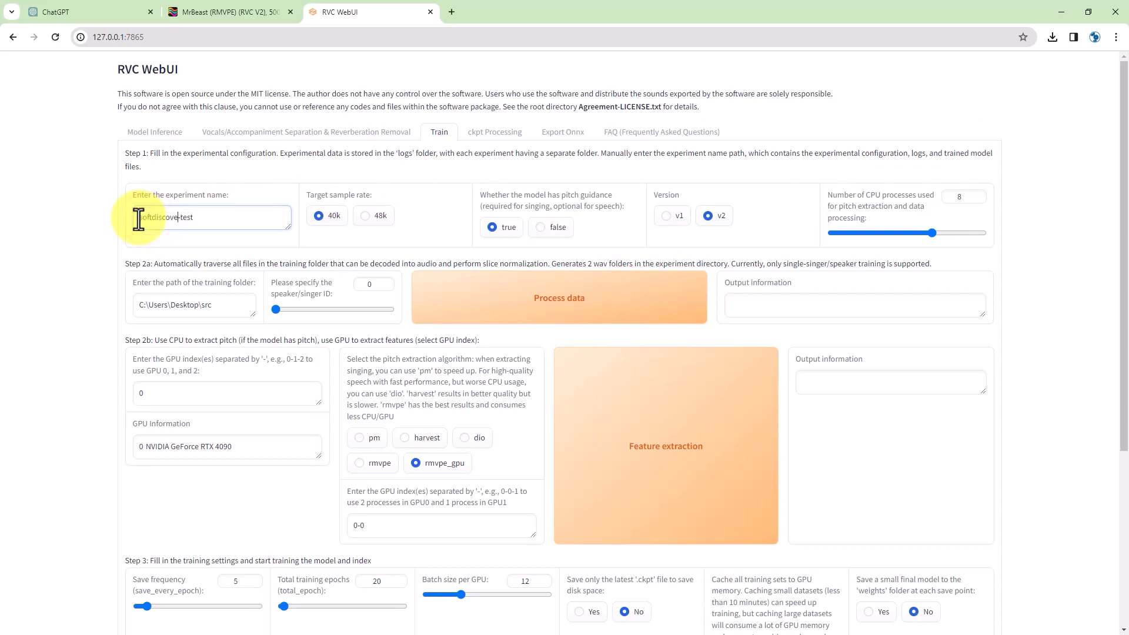
key(alt+Tab)
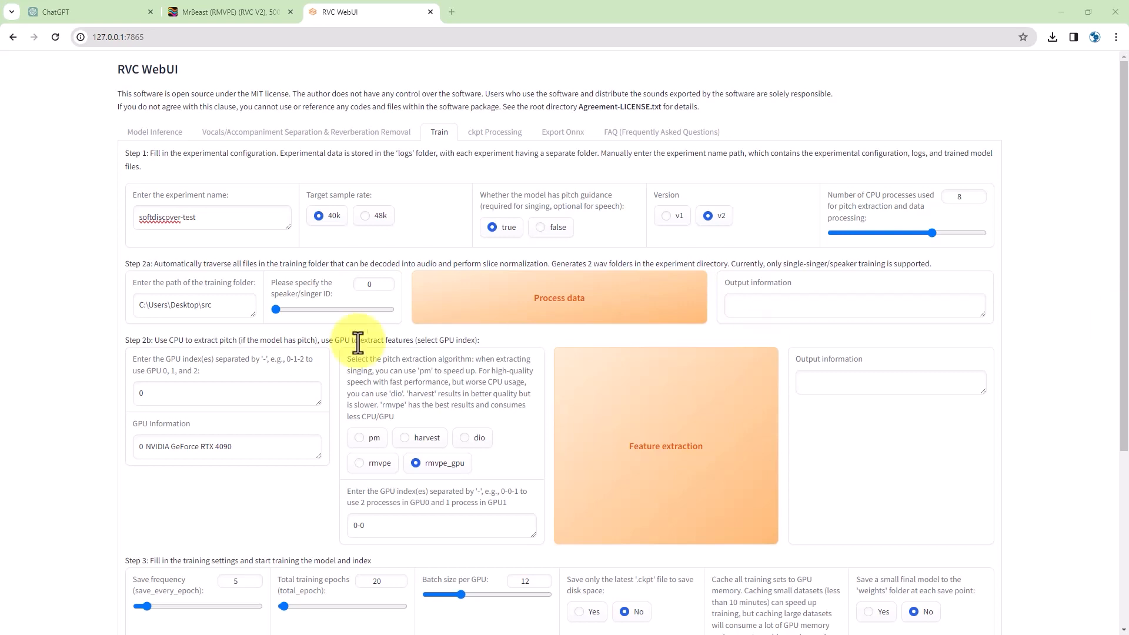
drag(216, 307, 136, 306)
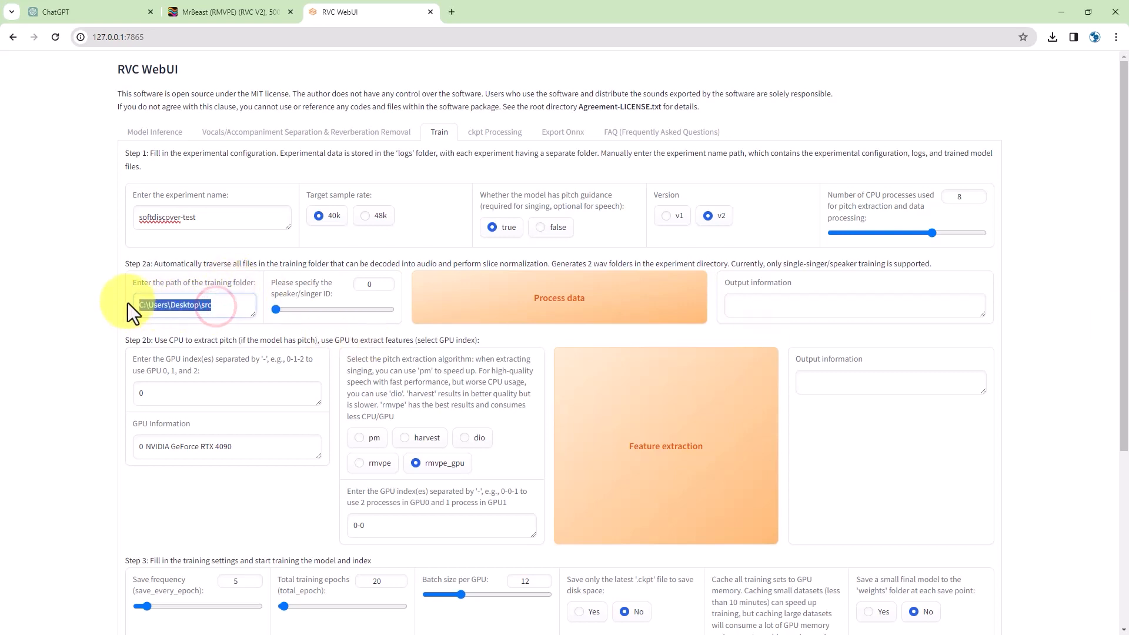
text(C:\Users\PC01\pinokio\api\rvc-pinokio.git\app\logs\training)
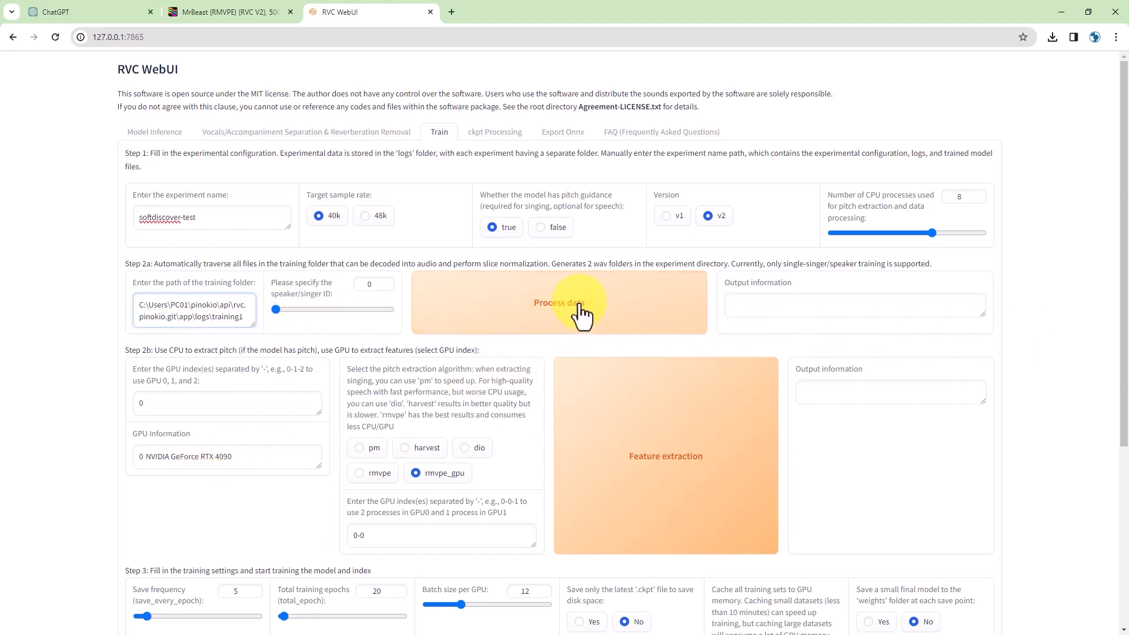
click(559, 313)
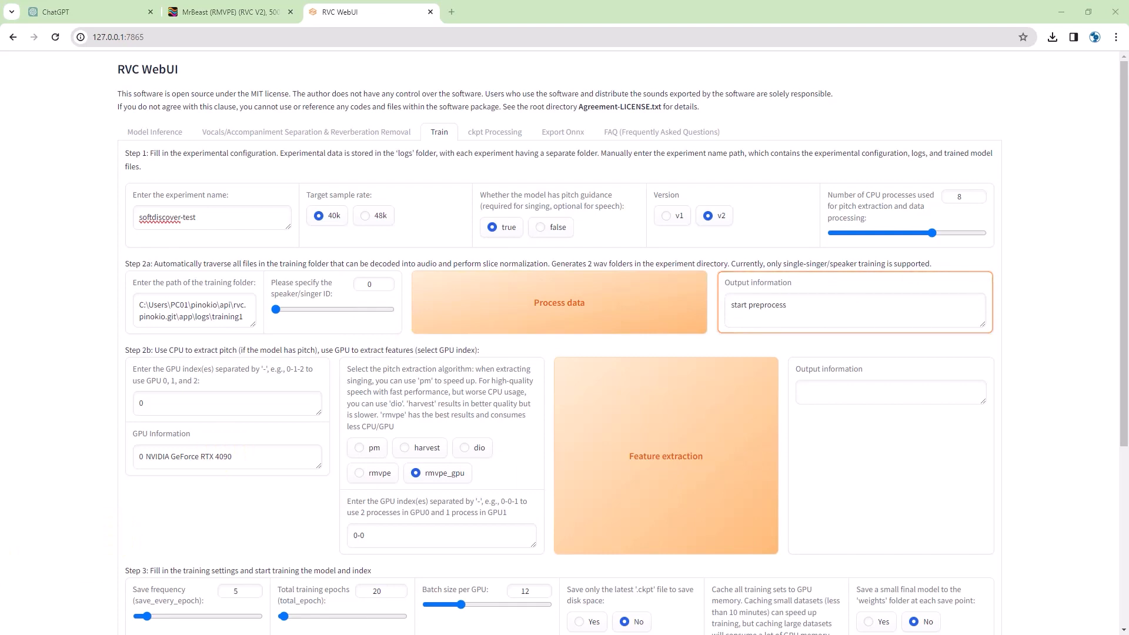
- Check the terminal shows all three Track clips as Success and end preprocess, then scroll to Step 2b
drag(1128, 20, 153, 32)
click(756, 341)
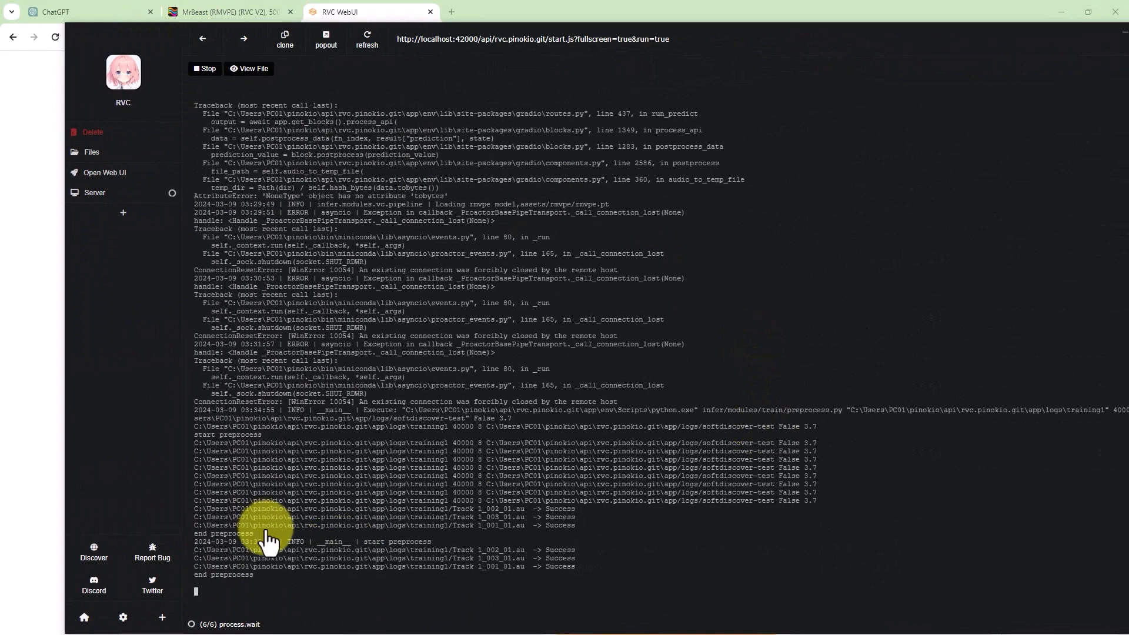
drag(87, 40, 1128, 112)
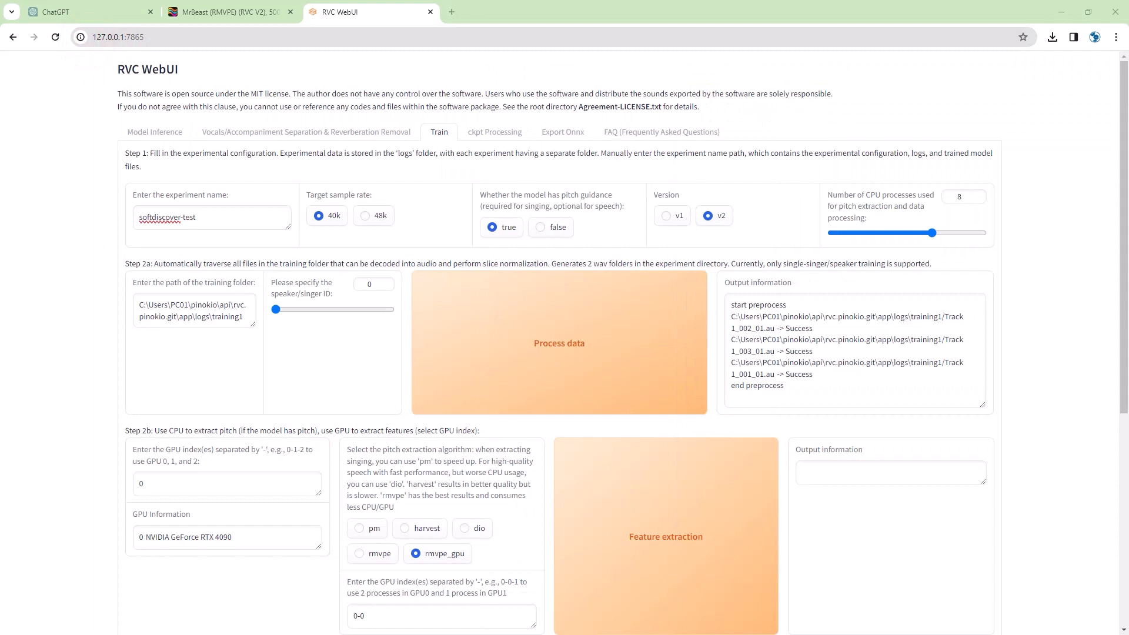
scroll(605, 388, down, 2)
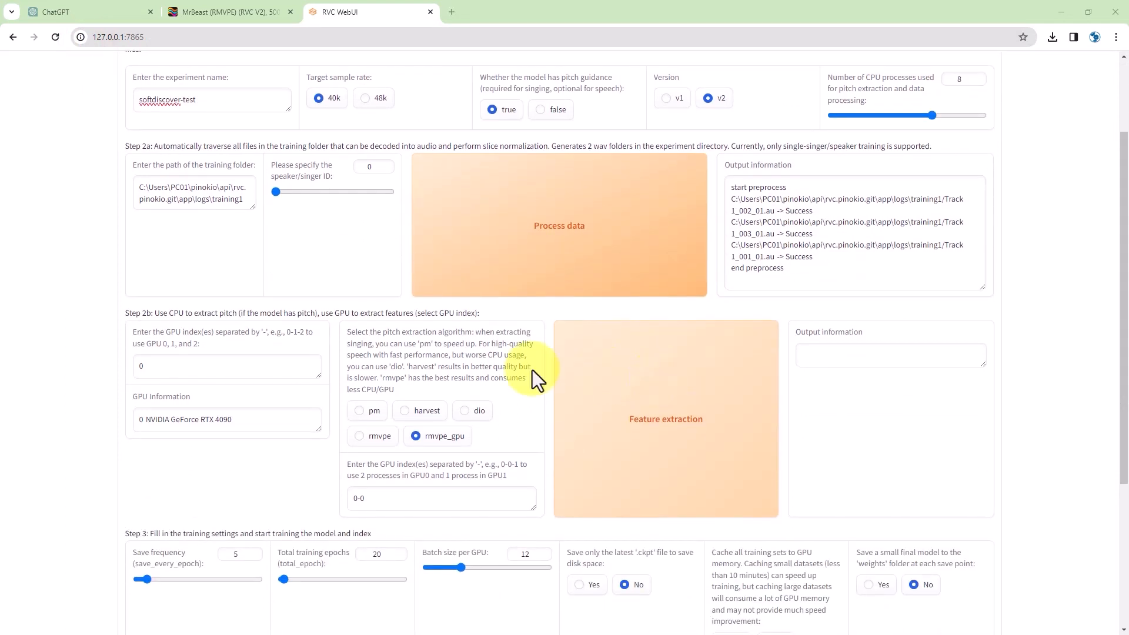
scroll(403, 414, down, 2)
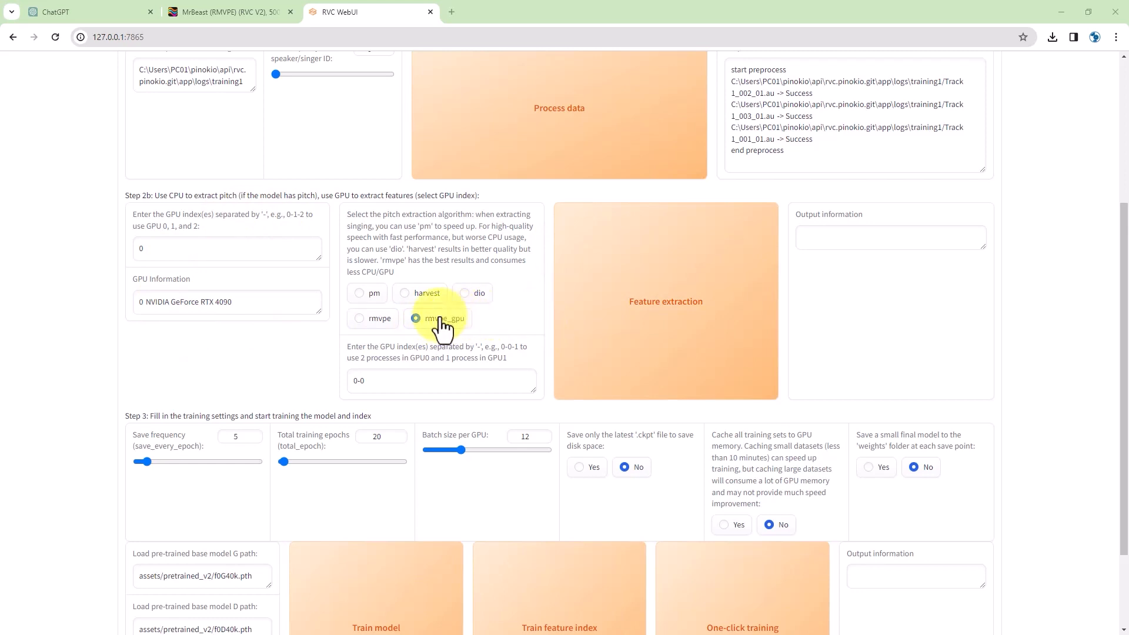
- Run feature extraction until all-feature-done appears, then scroll to the Step 3 settings (20 epochs, batch 12)
click(647, 311)
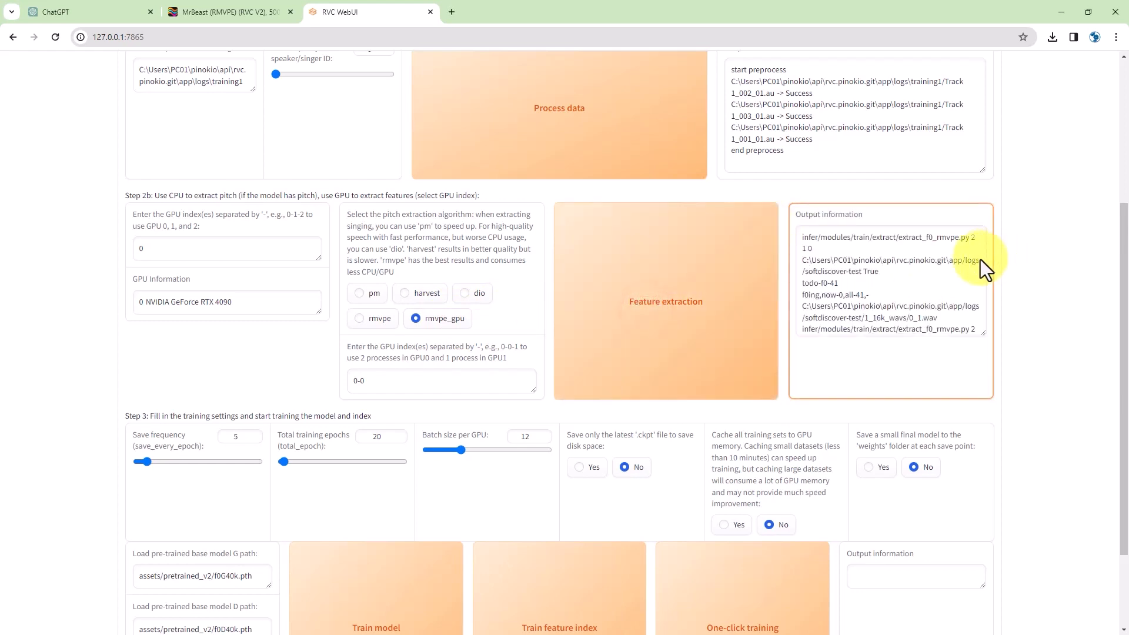
drag(981, 331, 981, 373)
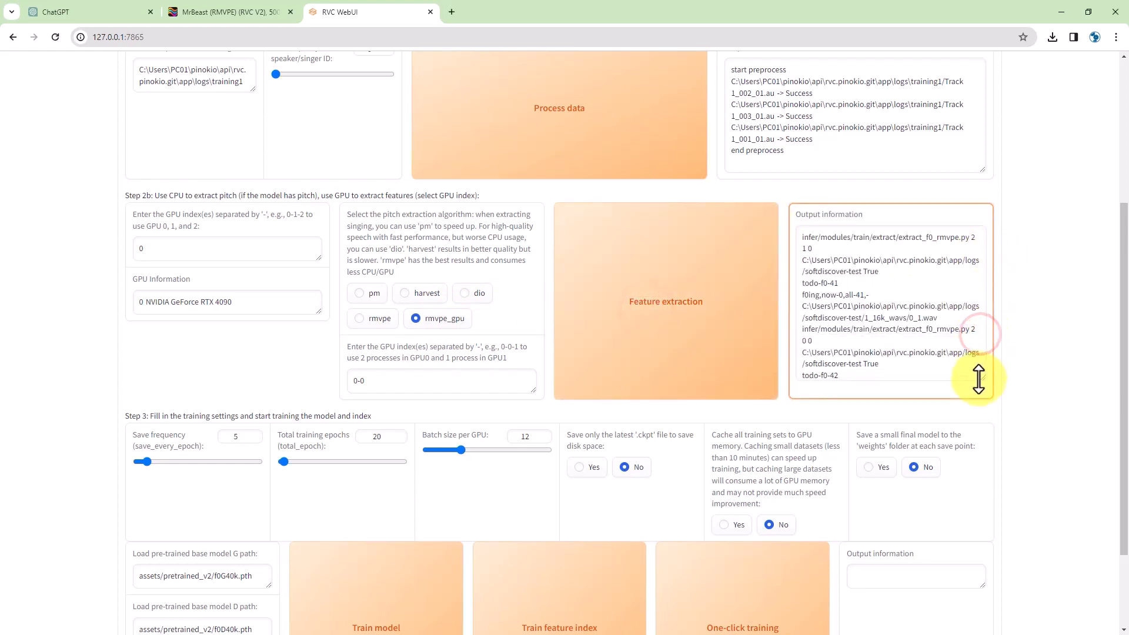
scroll(961, 330, down, 1)
drag(1125, 88, 77, 29)
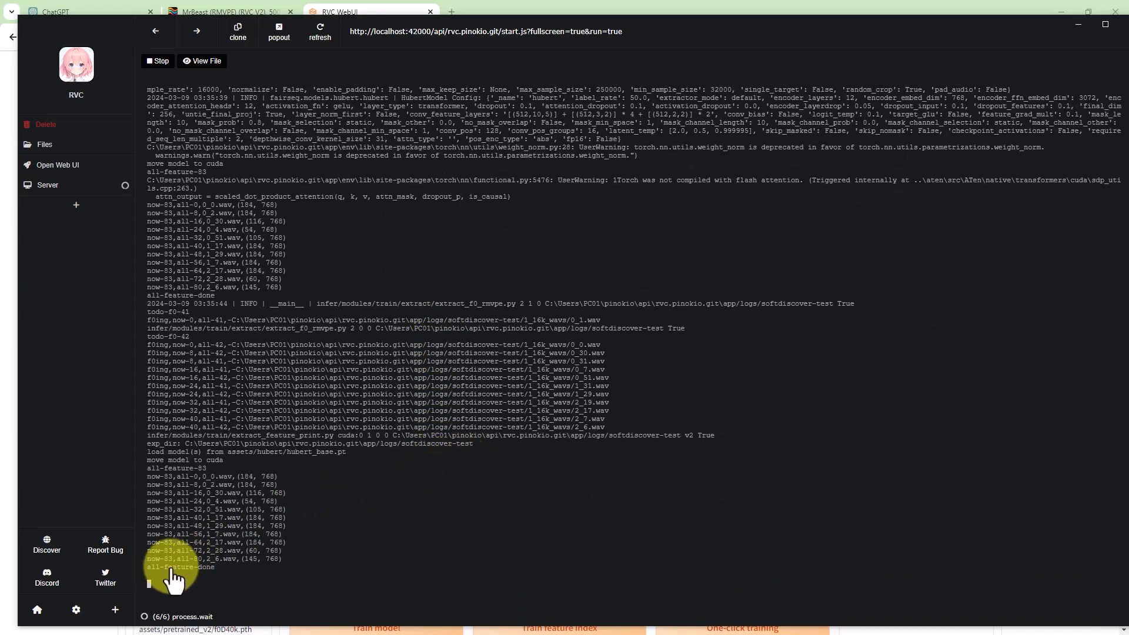
click(75, 26)
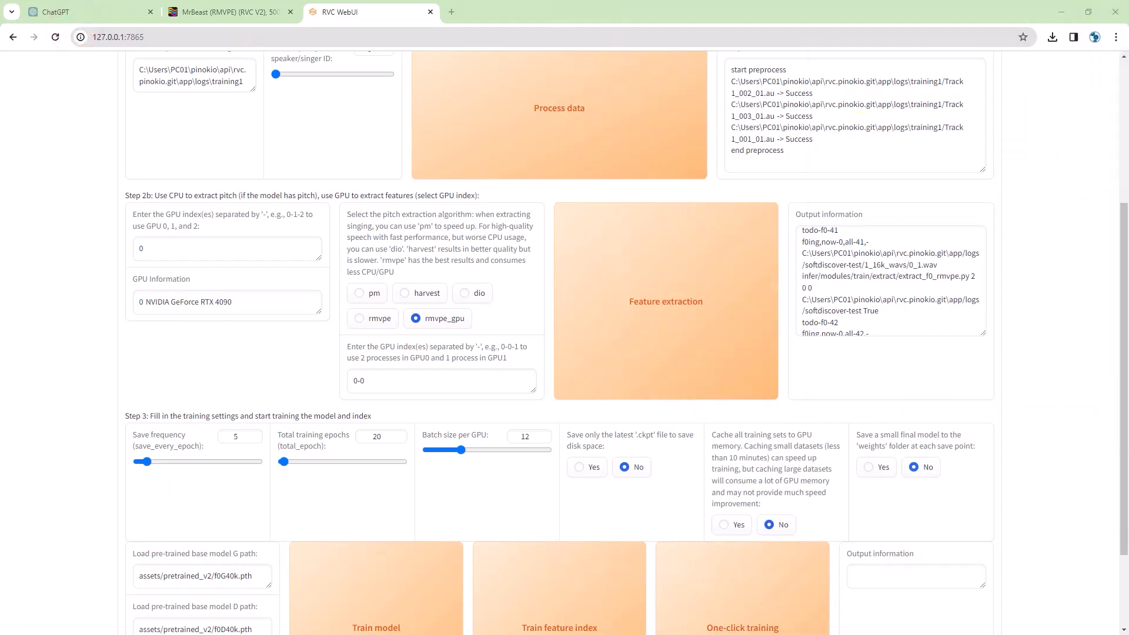
scroll(880, 299, down, 10)
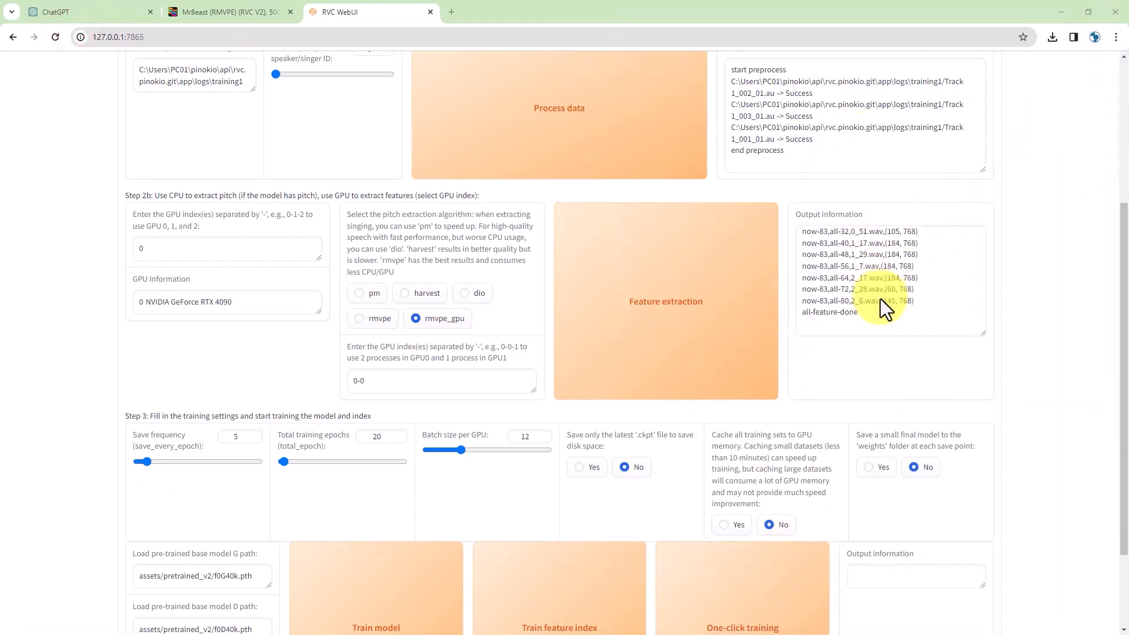
scroll(852, 353, down, 3)
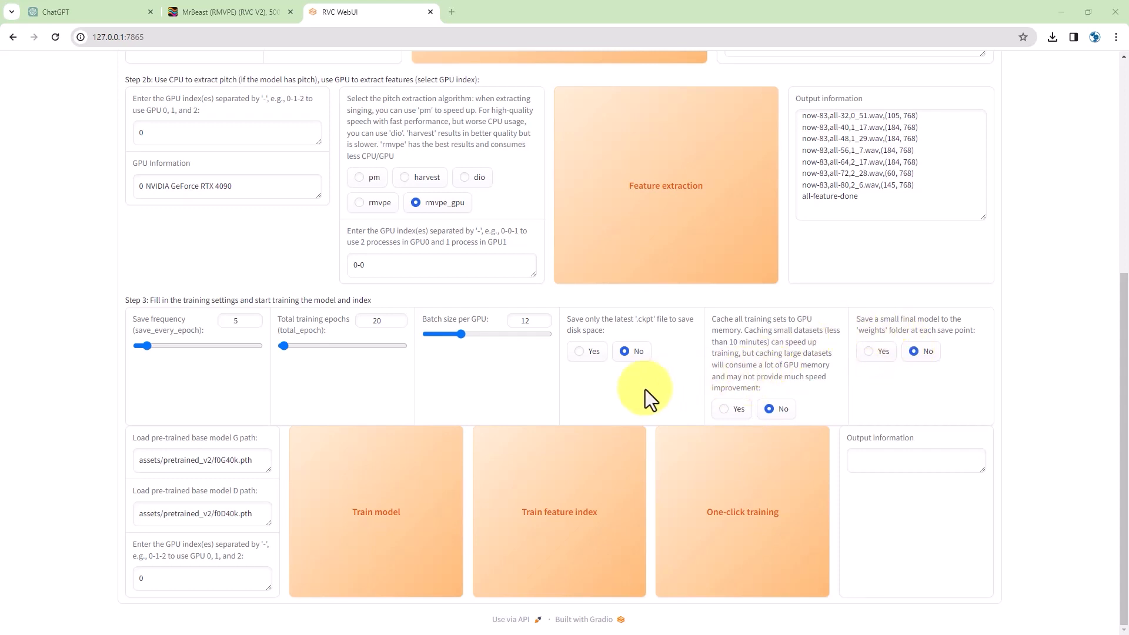
- Train the feature index, then train the softdiscover-test model for 20 epochs
click(581, 474)
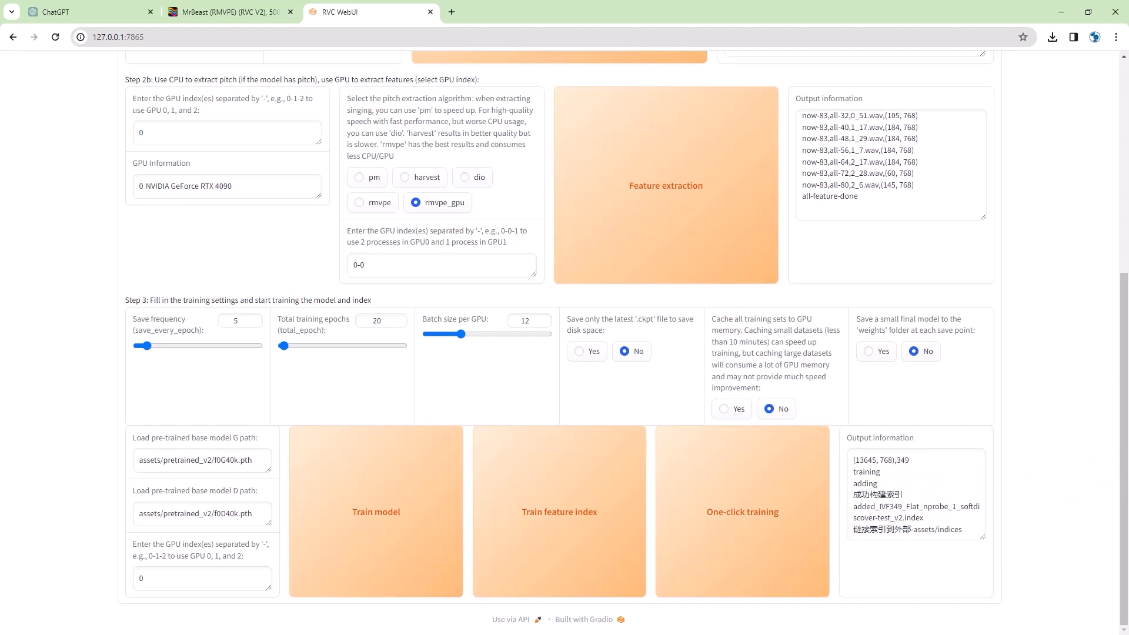
click(371, 497)
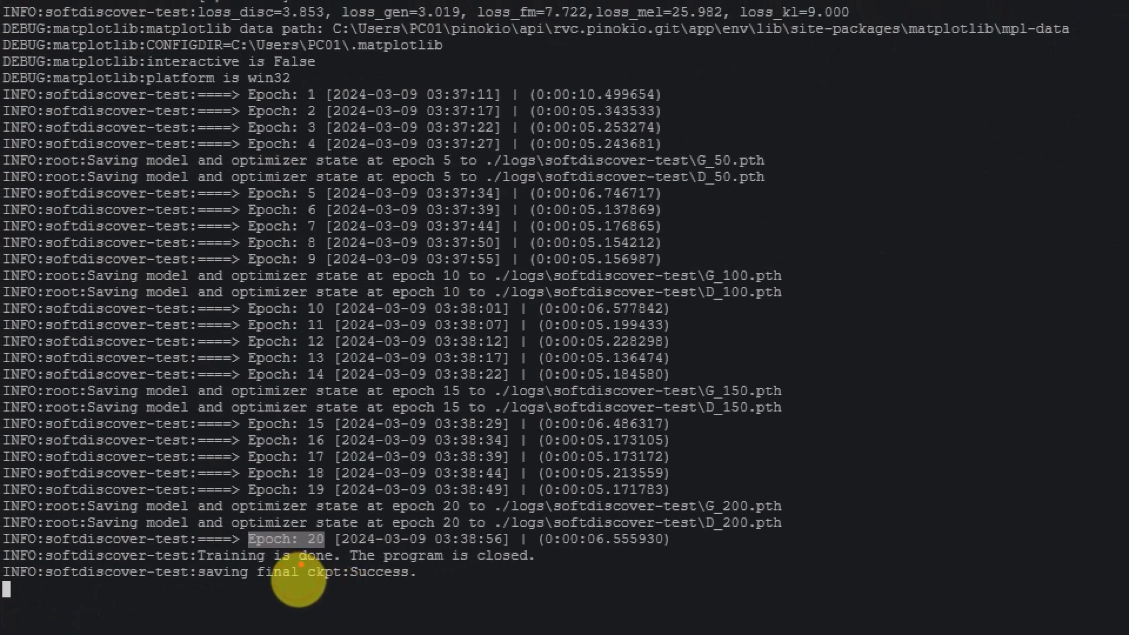
- Wait for epoch 20 and the final checkpoint save, then bring the training1 folder window forward
drag(291, 555, 467, 606)
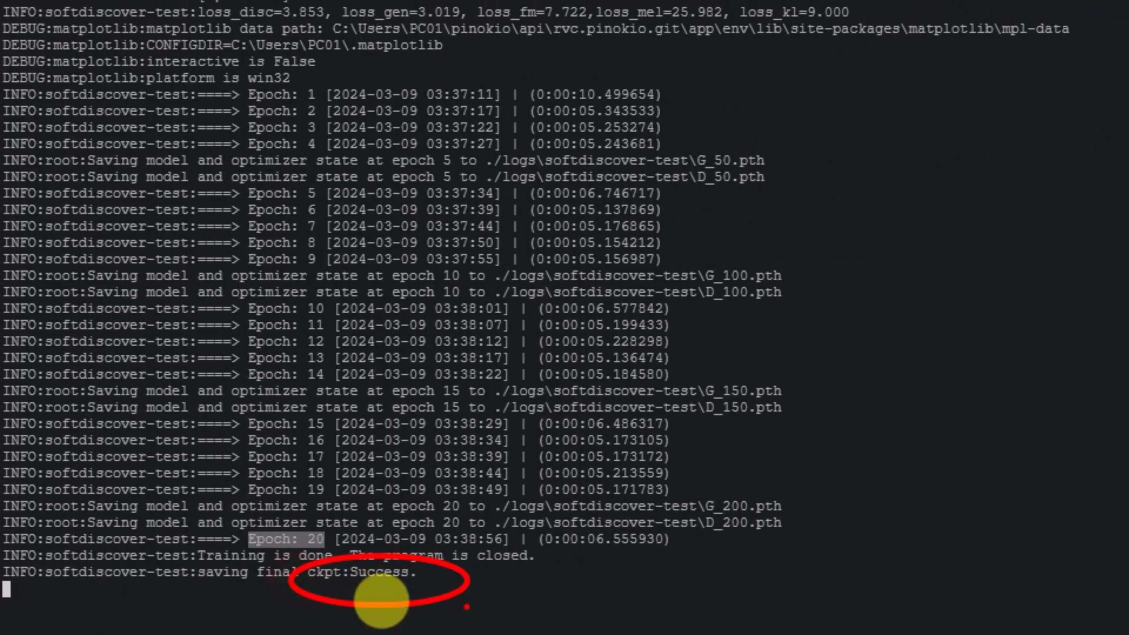
key(Escape)
drag(105, 42, 1128, 100)
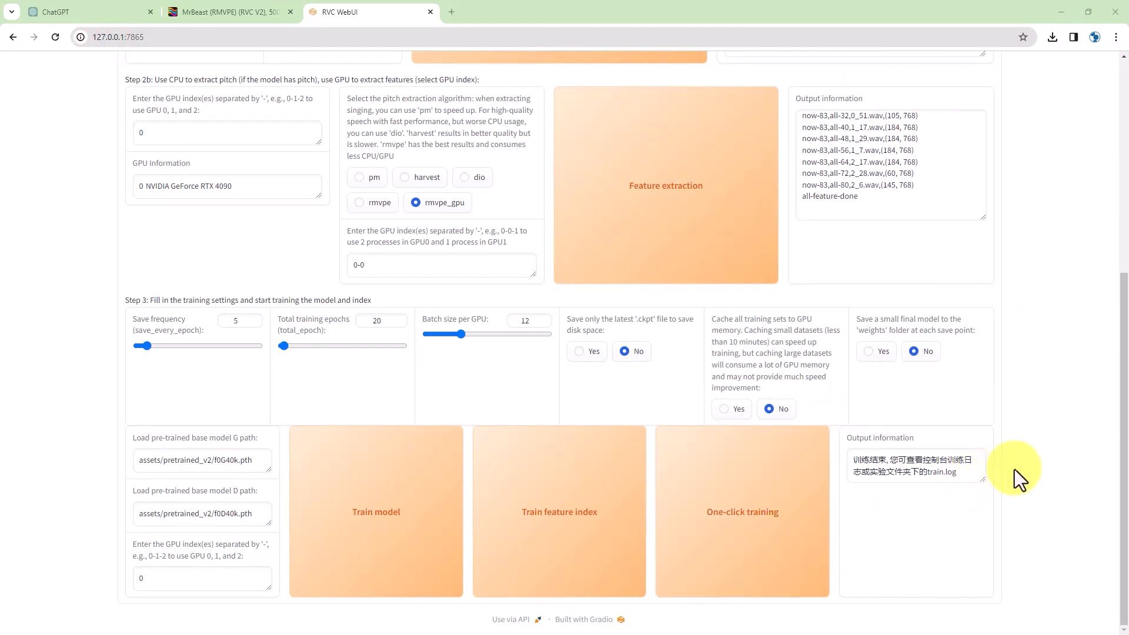
drag(1128, 112, 484, 134)
- Go from logs up to app\assets\weights and select softdiscover-test.pth beside MrBeast.pth
double_click(484, 134)
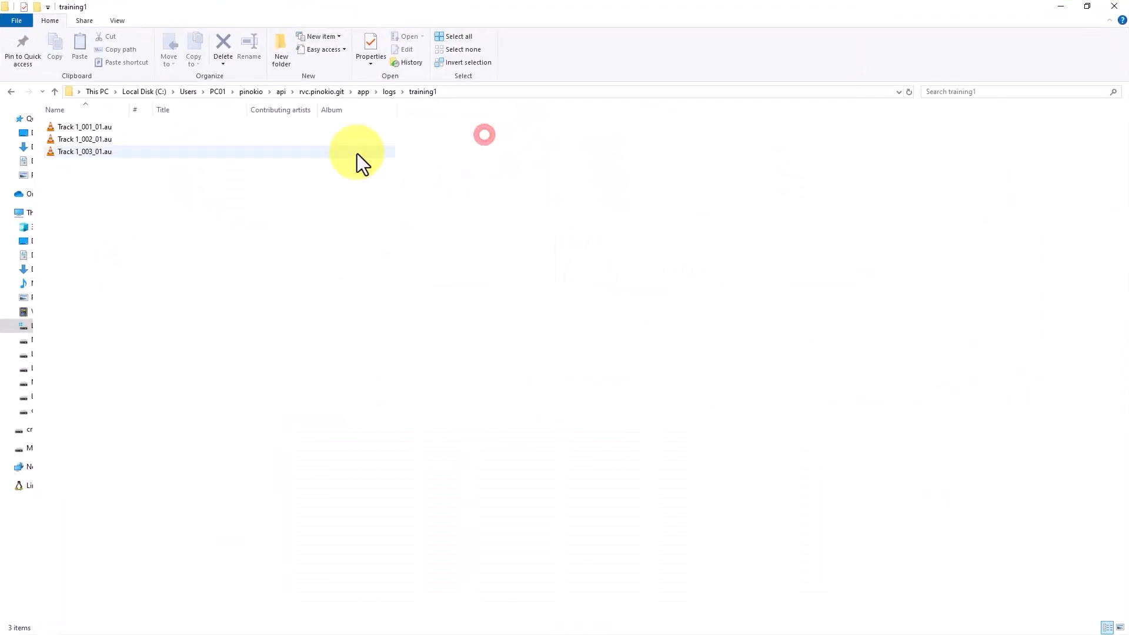
click(387, 94)
click(363, 93)
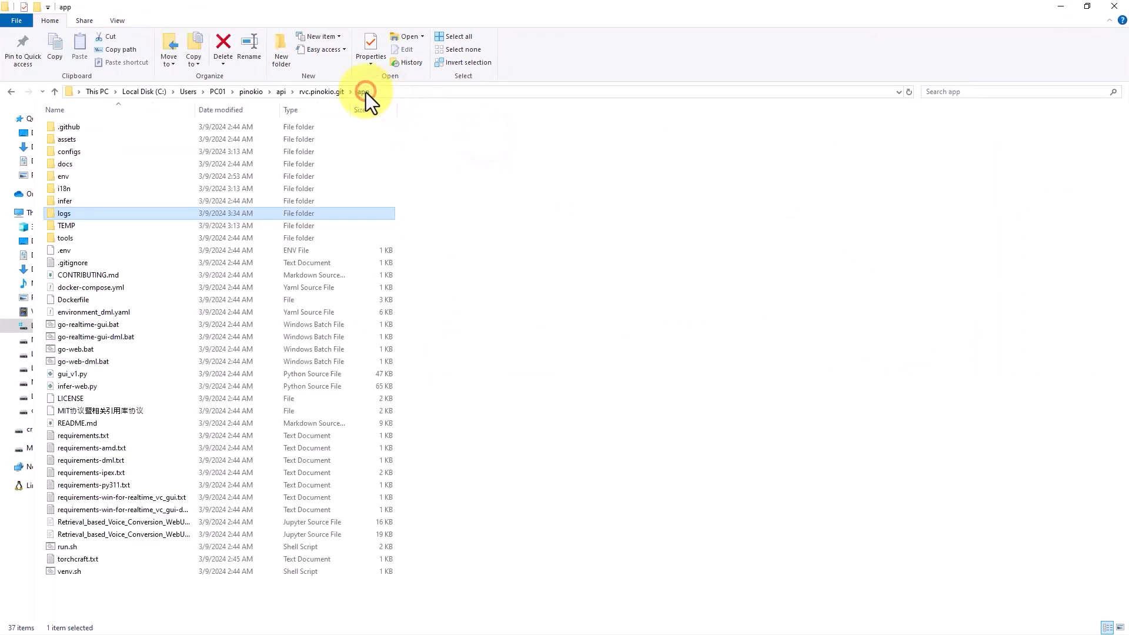
double_click(73, 140)
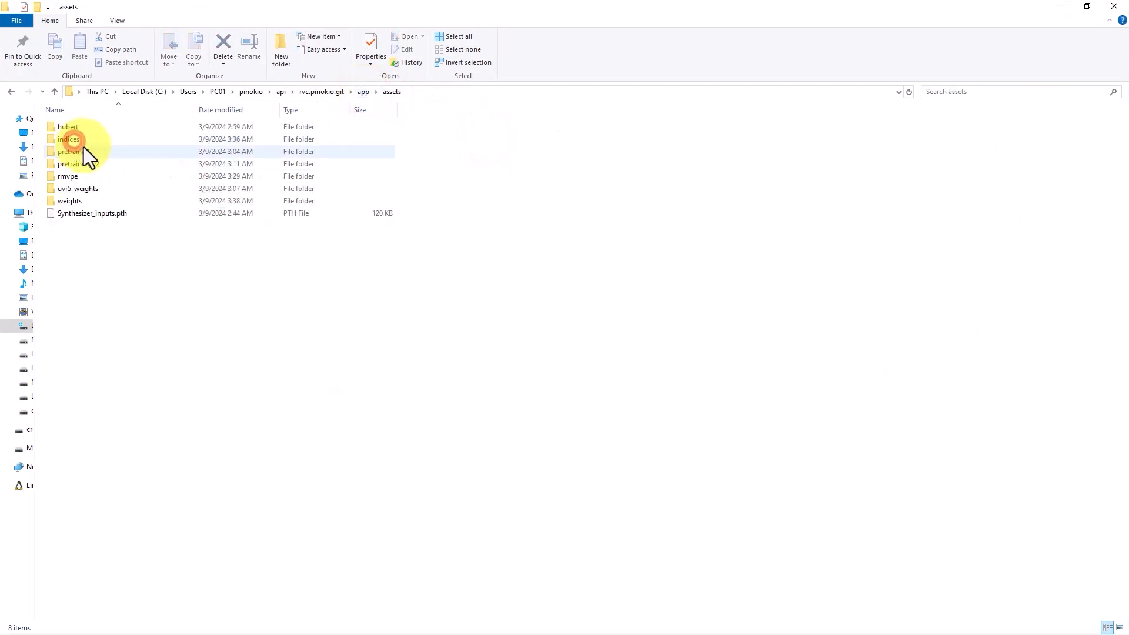
double_click(78, 200)
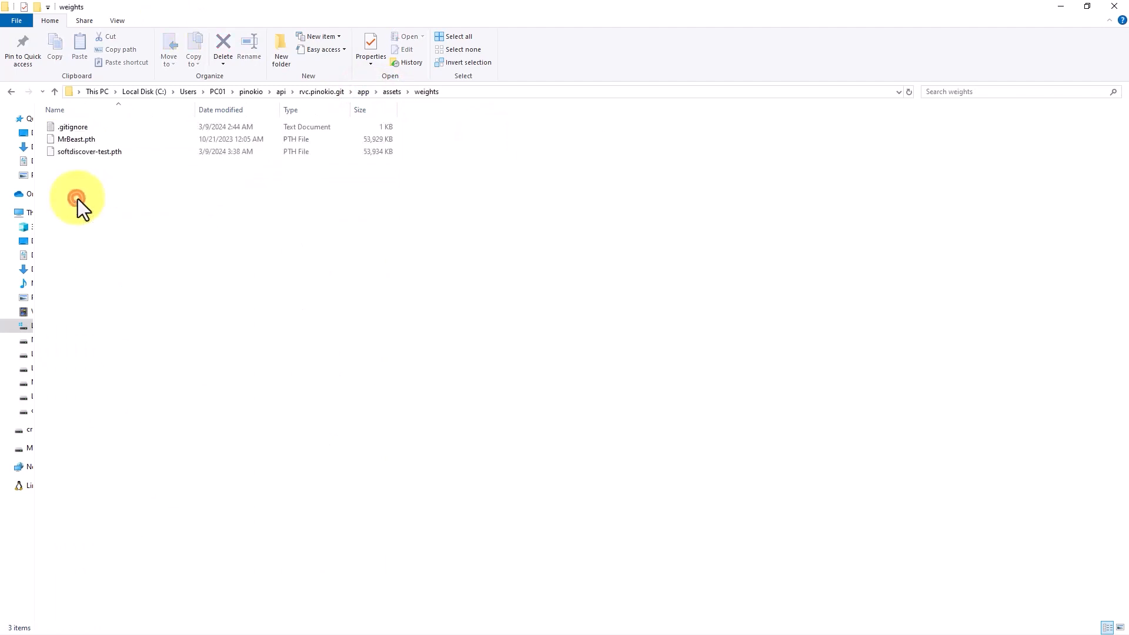
click(97, 153)
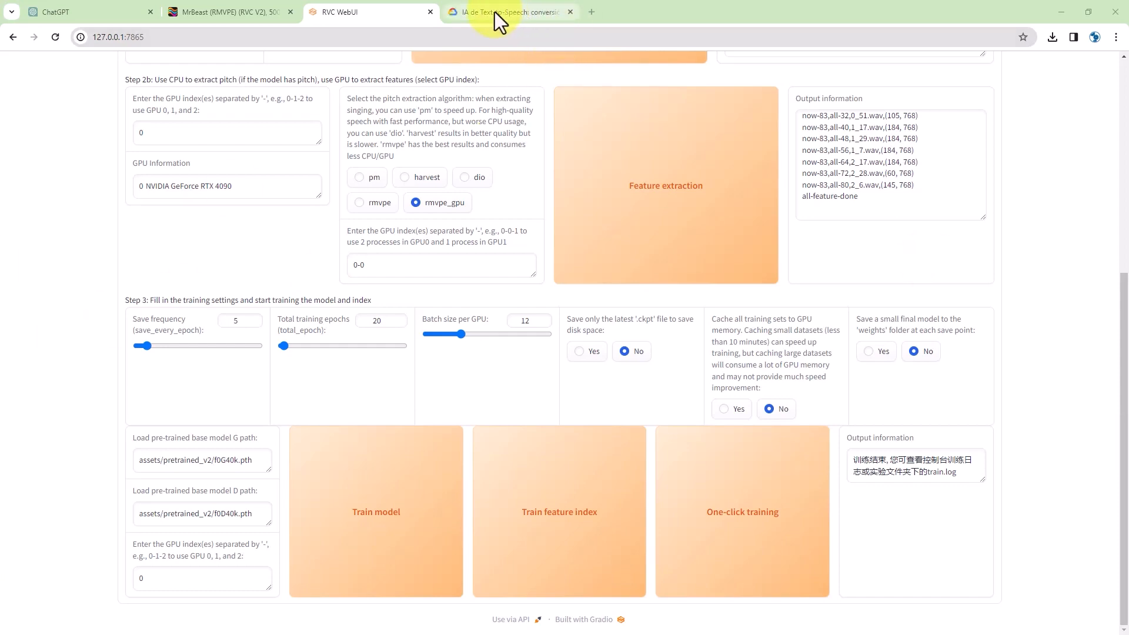
- Open the Text-to-Speech demo and select all of its sample text in Text to speak
click(495, 11)
click(235, 34)
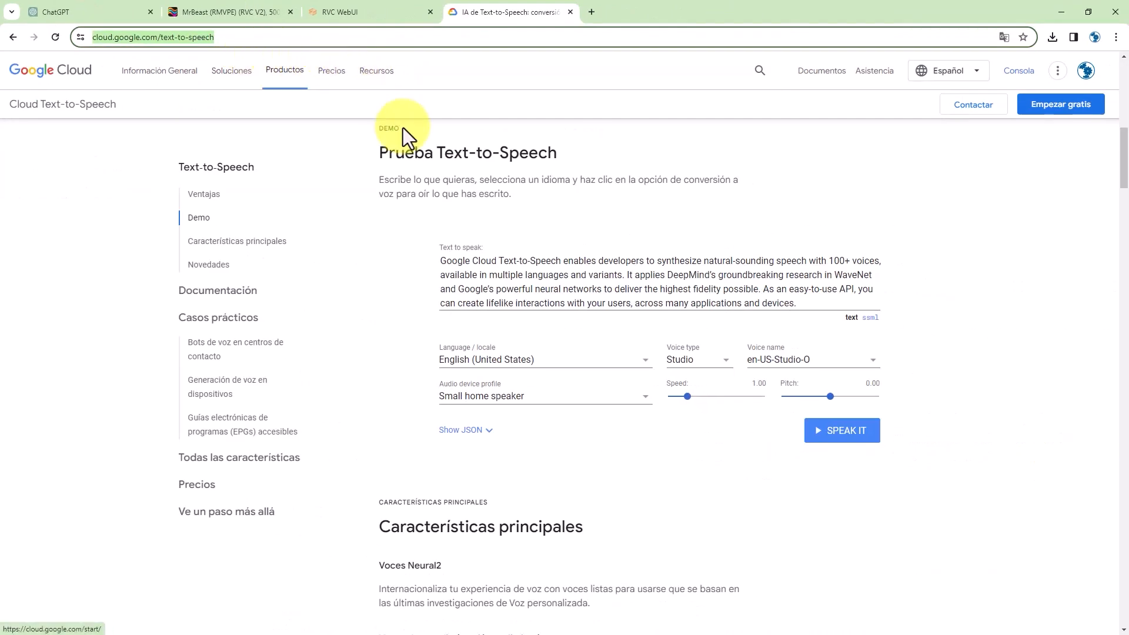
click(506, 291)
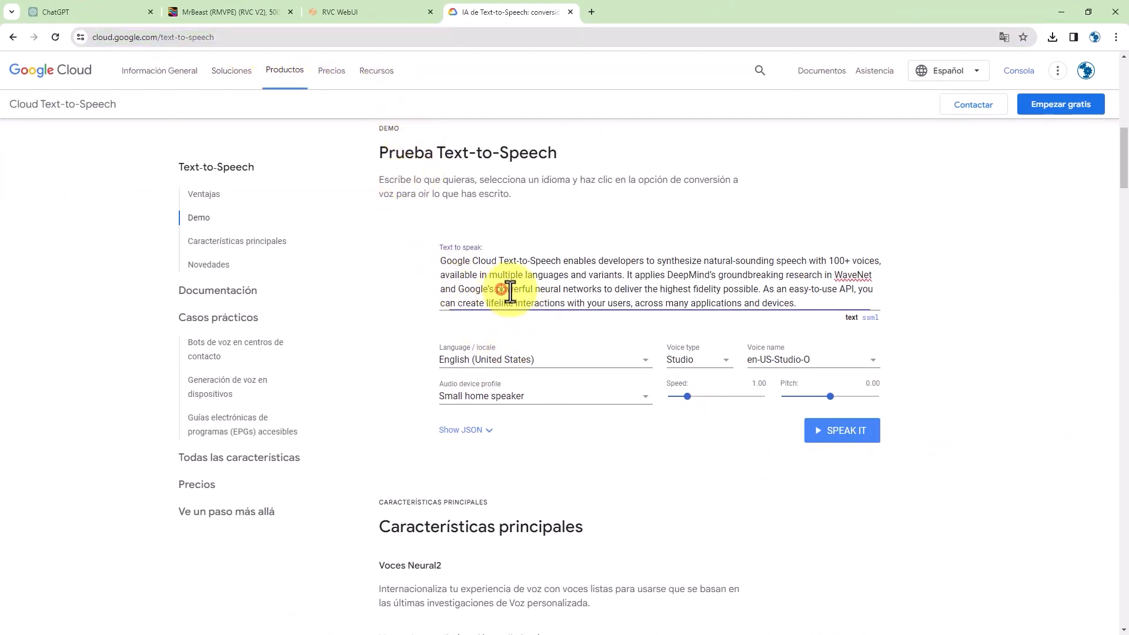
drag(798, 303, 443, 259)
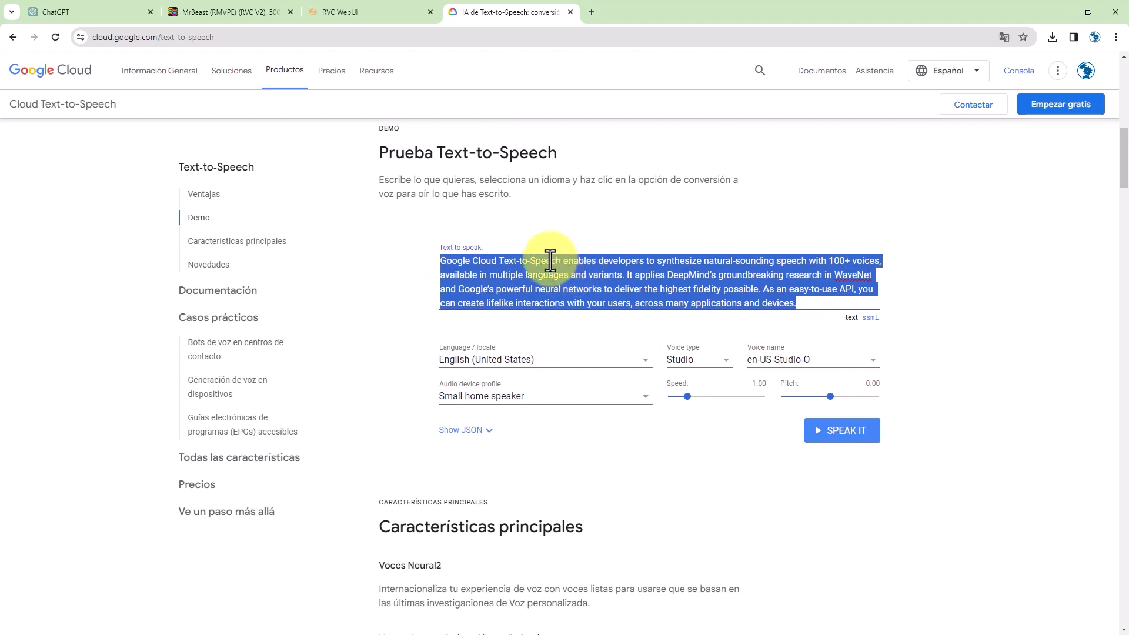
click(105, 13)
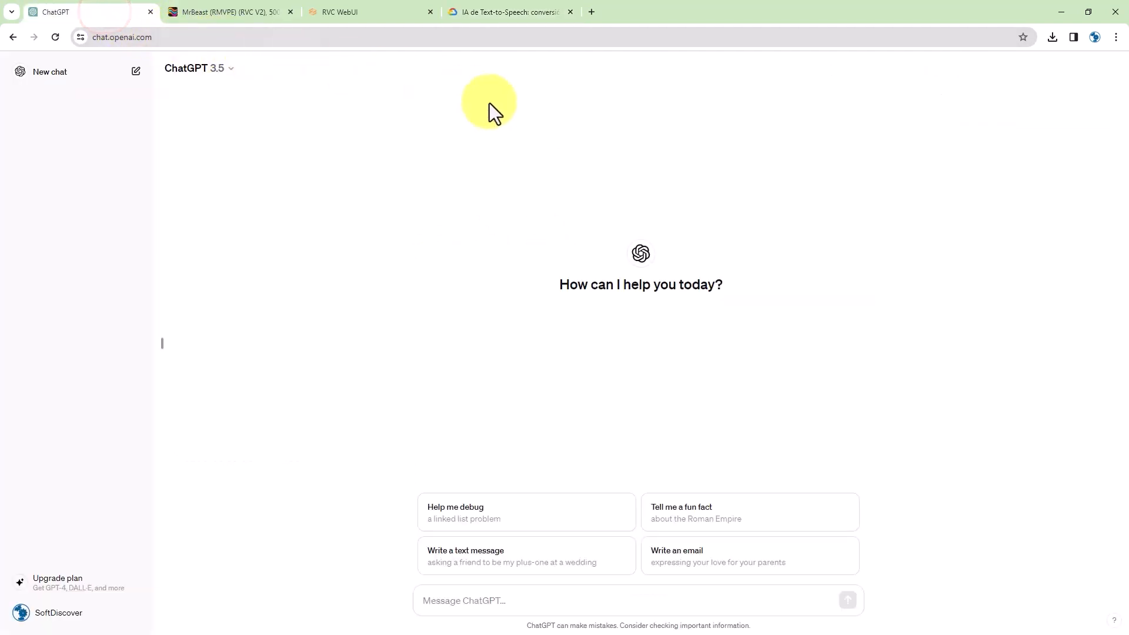
- Ask ChatGPT 'tell me short story' and copy the first paragraph of its reply
click(469, 600)
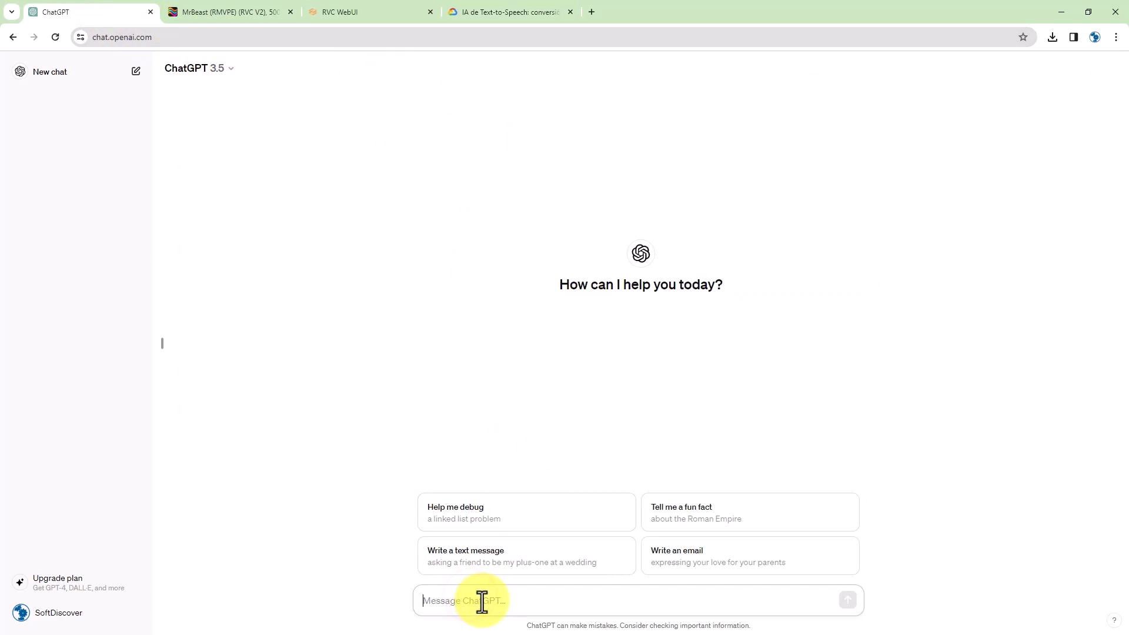
text(tell me short story)
key(Return)
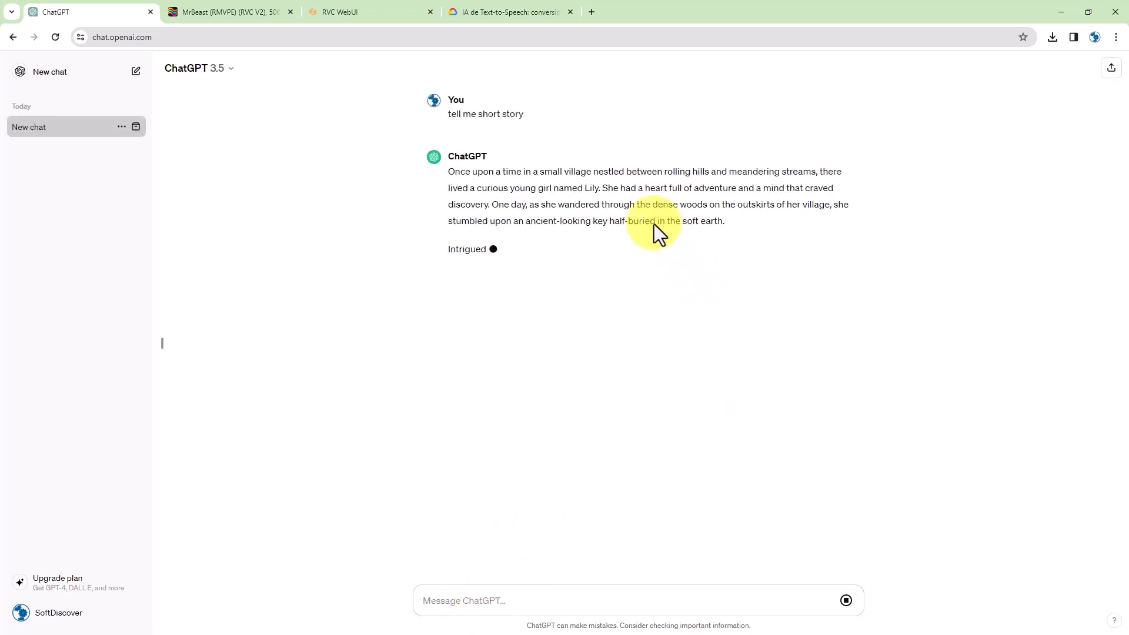
drag(728, 221, 449, 179)
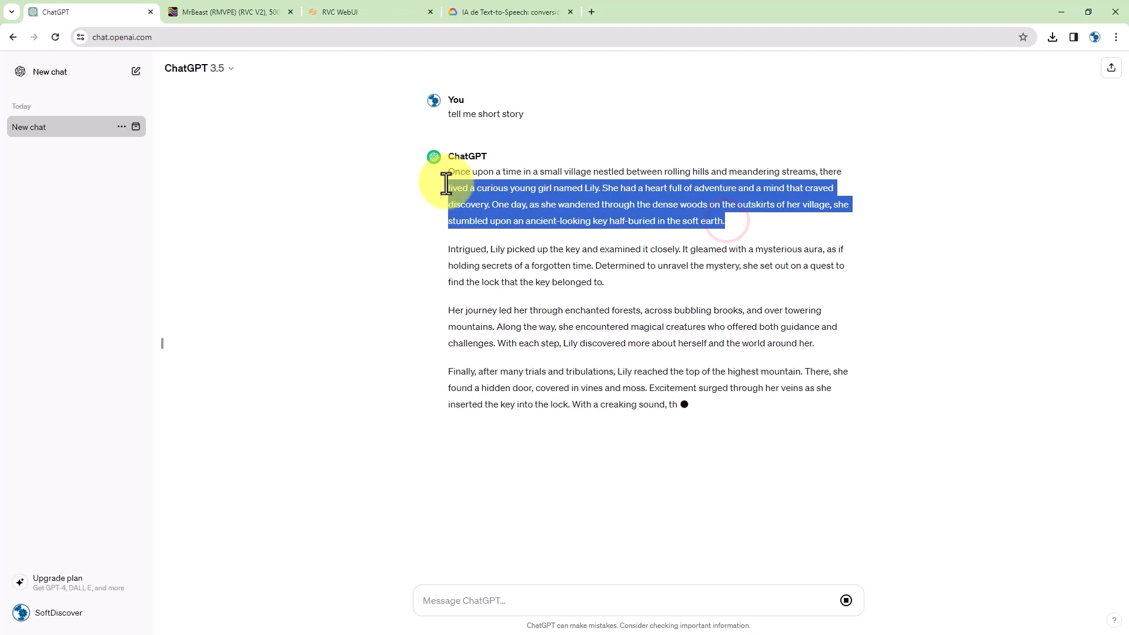
right_click(451, 181)
click(474, 188)
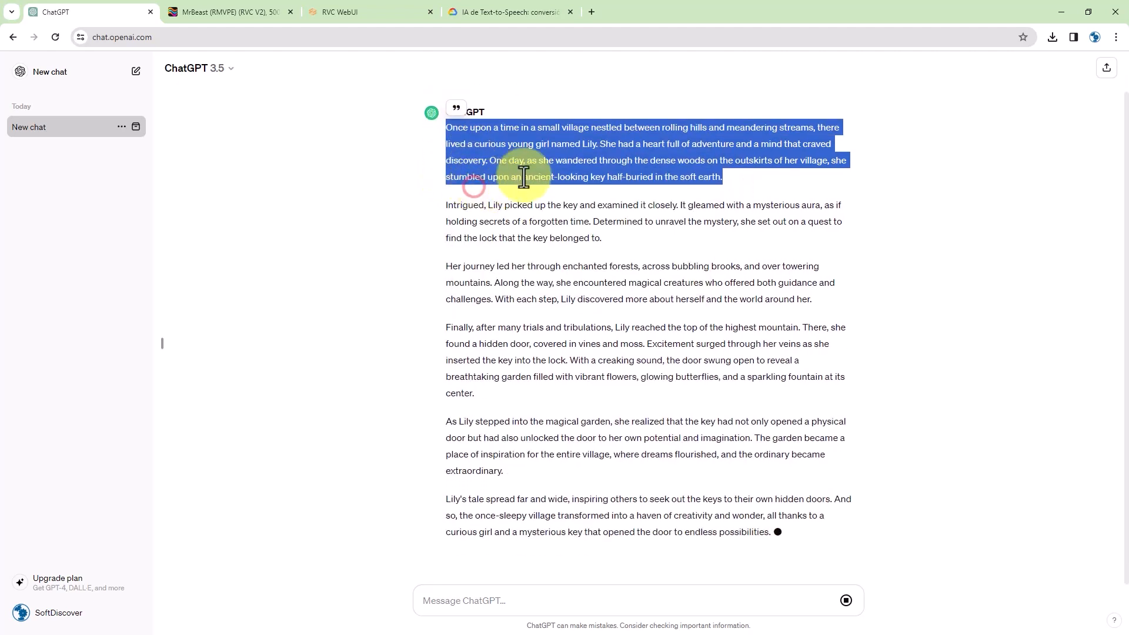
click(464, 12)
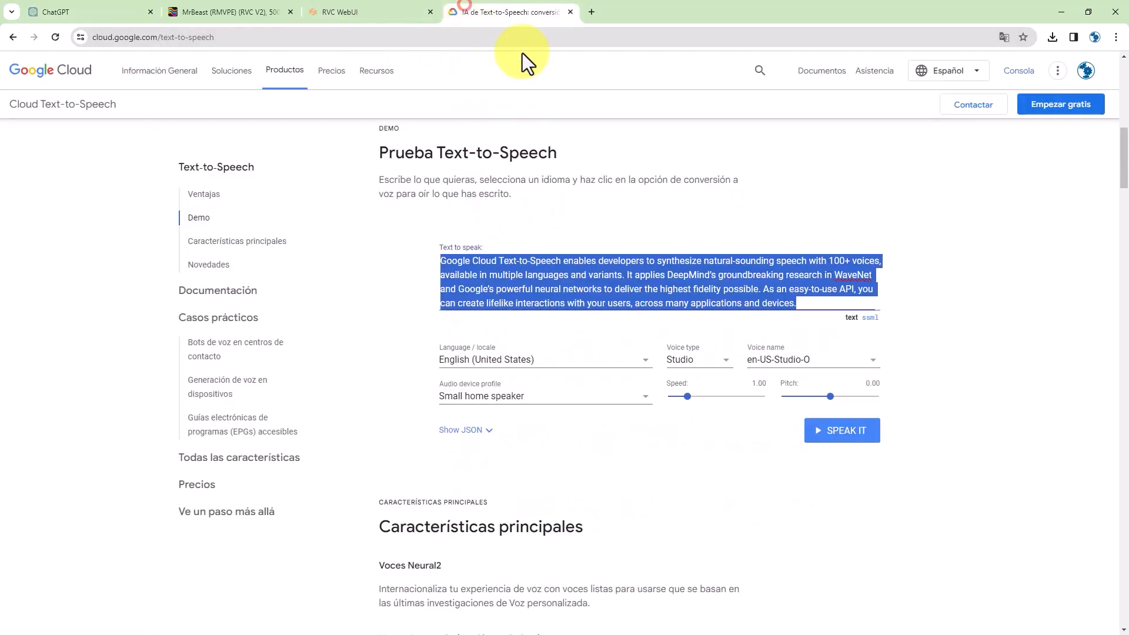
- Replace the demo text with the pasted story and choose the en-US-Studio-Q voice
click(549, 281)
key(ctrl+a)
key(ctrl+v)
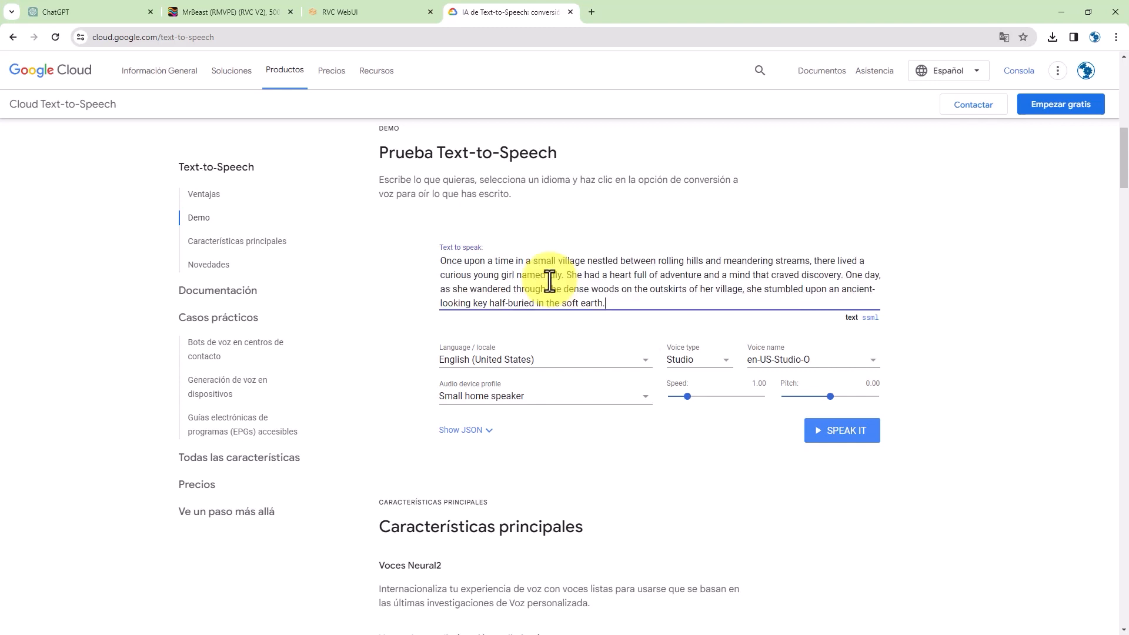
click(811, 363)
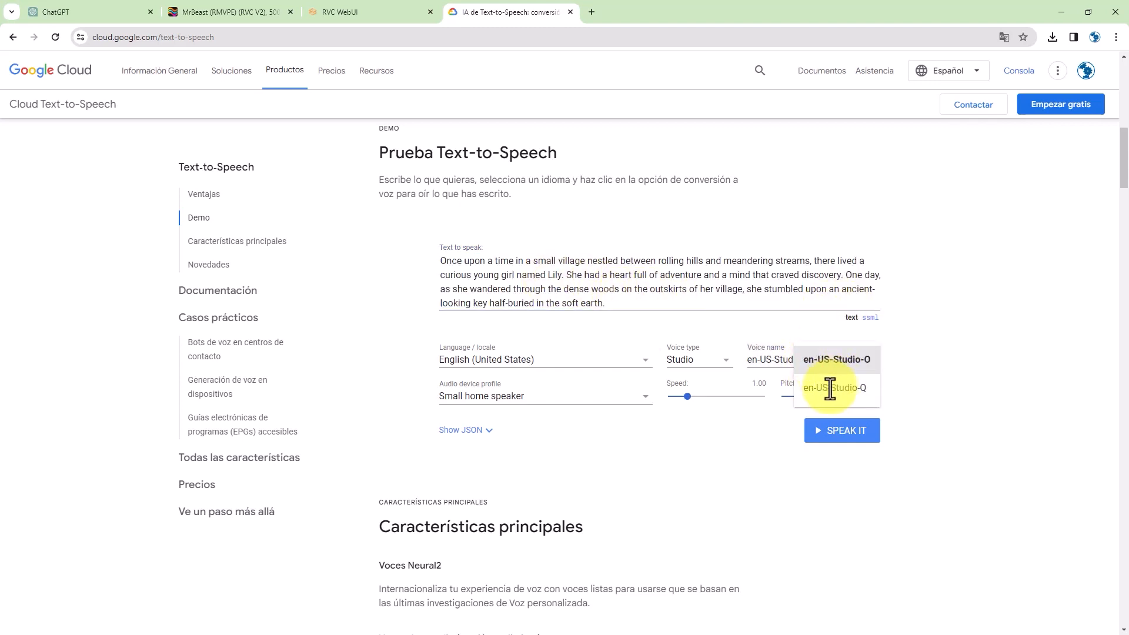
click(829, 387)
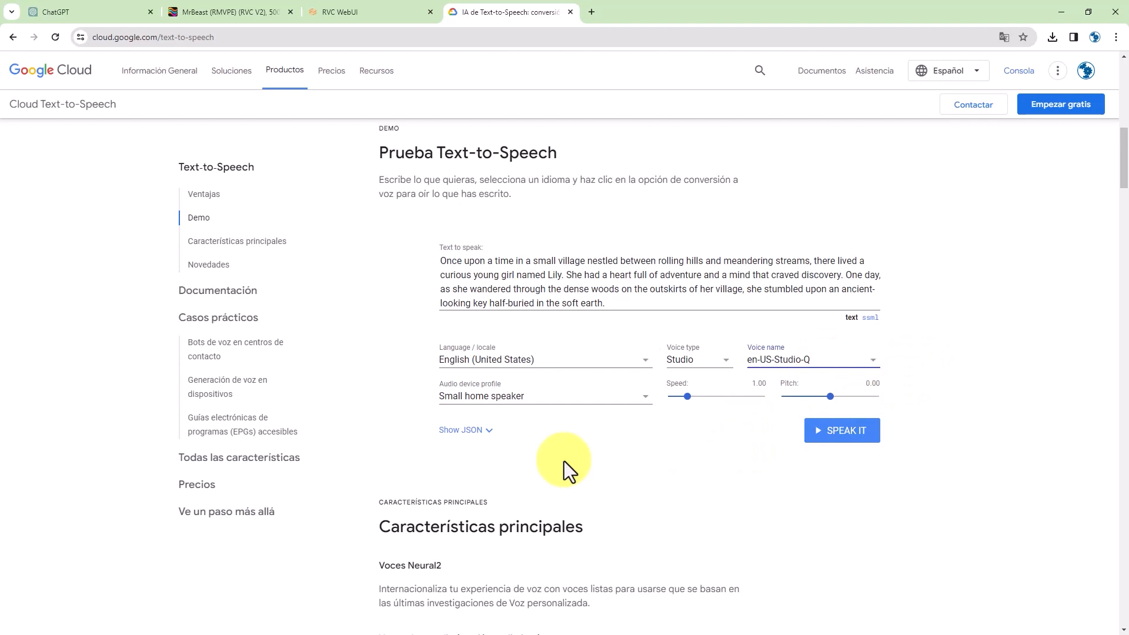
- Speak the story aloud with the Studio voice, passing the not-a-robot check
click(834, 435)
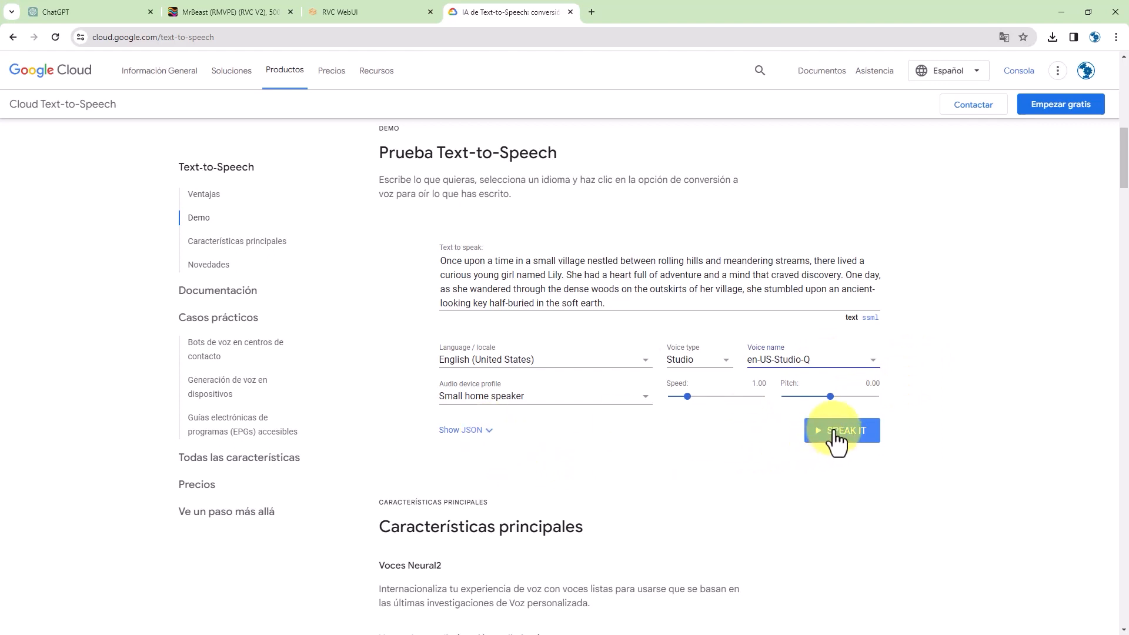
click(838, 430)
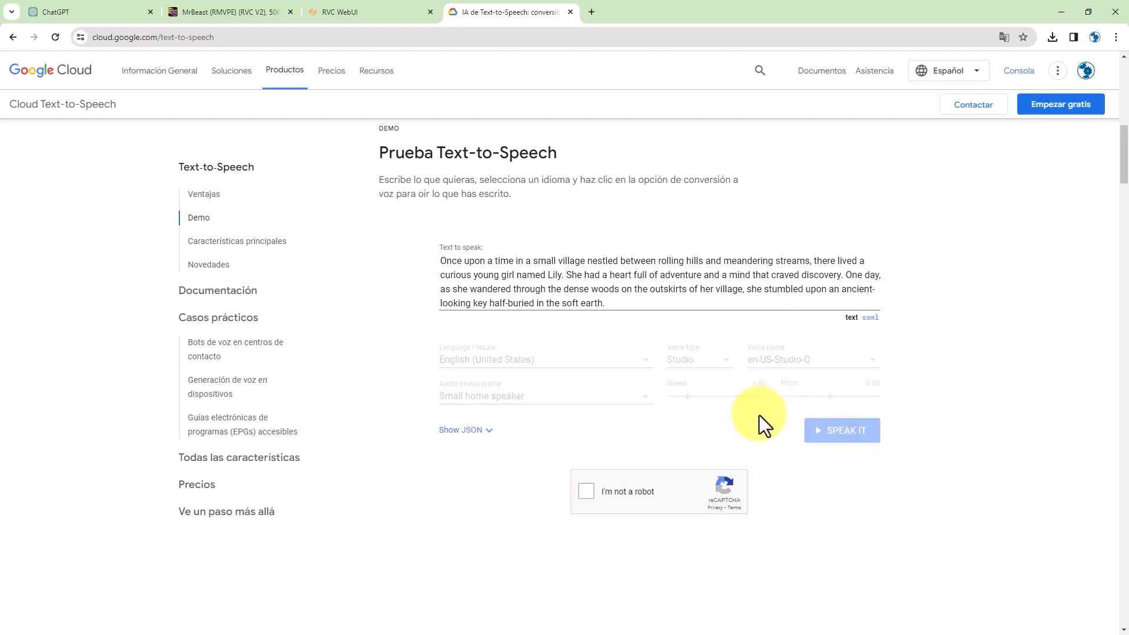
click(588, 492)
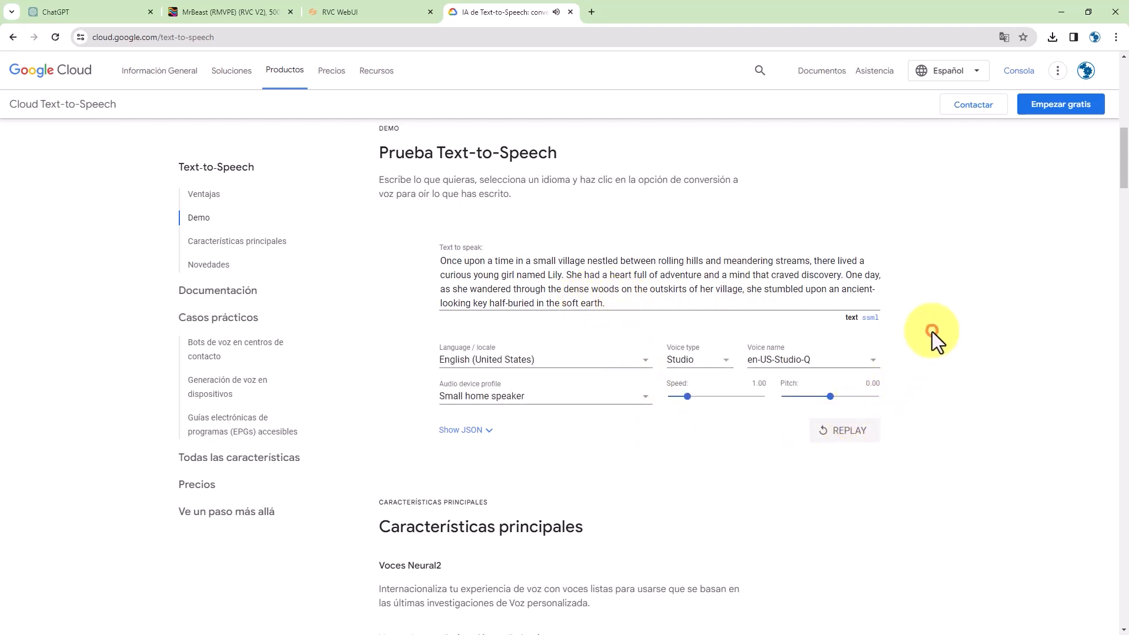
scroll(932, 332, up, 4)
scroll(912, 372, up, 6)
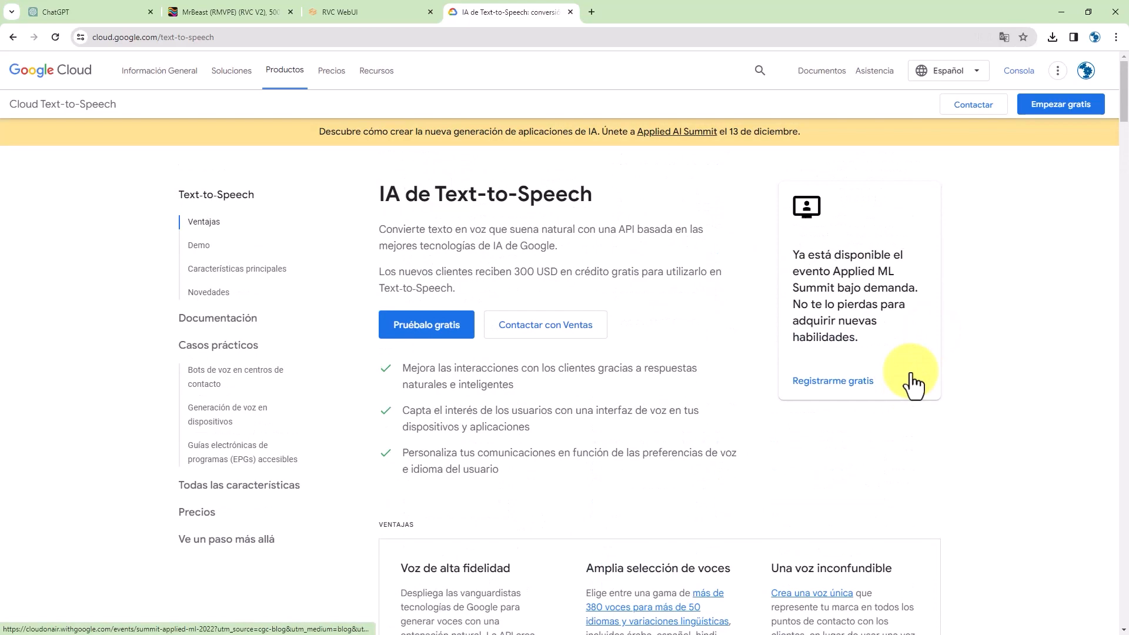
scroll(906, 379, down, 4)
scroll(897, 374, down, 5)
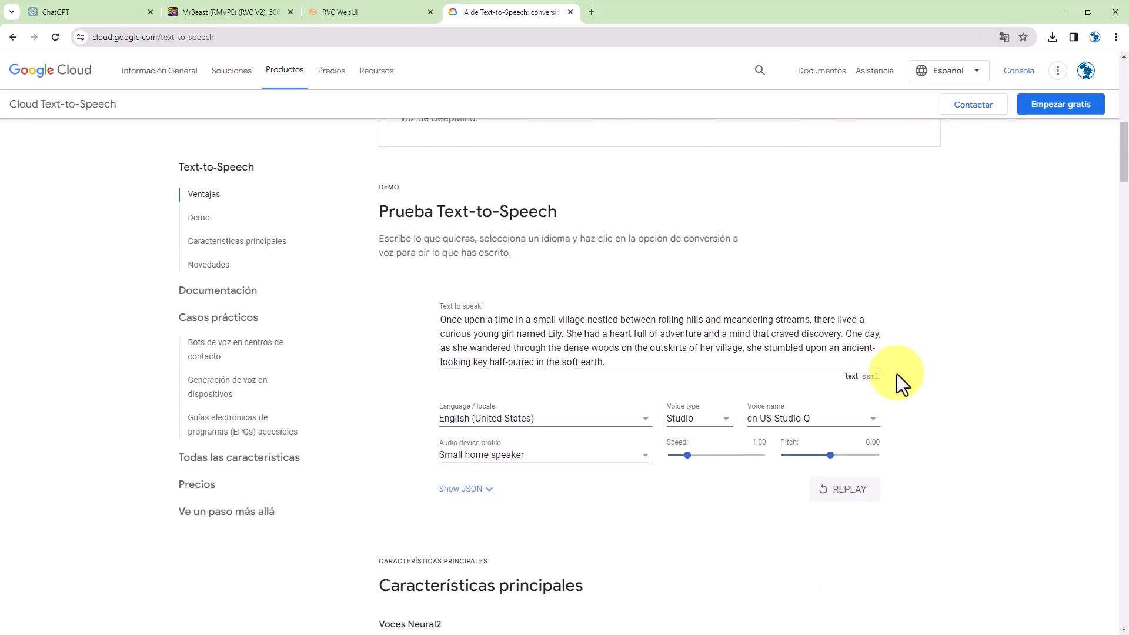
scroll(897, 374, up, 8)
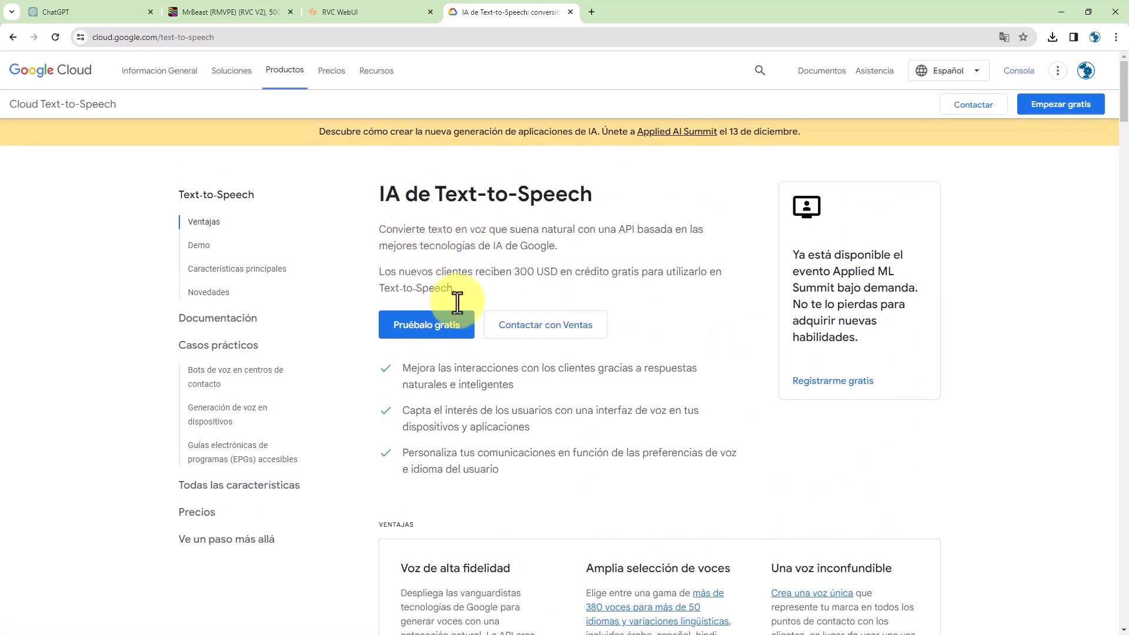
scroll(663, 467, down, 12)
scroll(665, 465, up, 4)
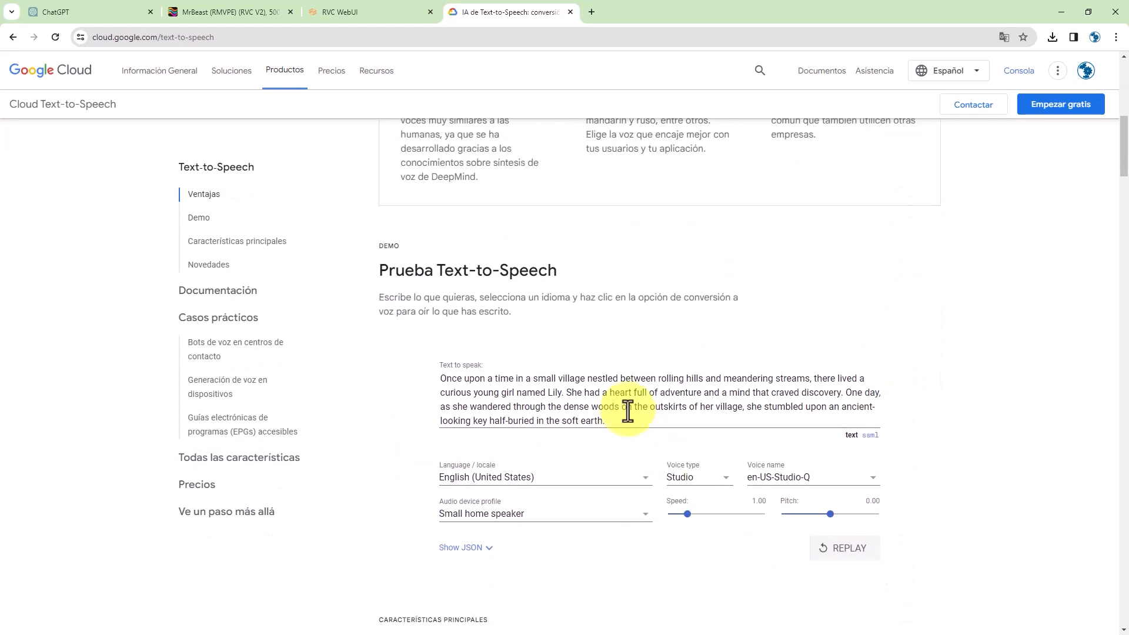
scroll(579, 369, down, 1)
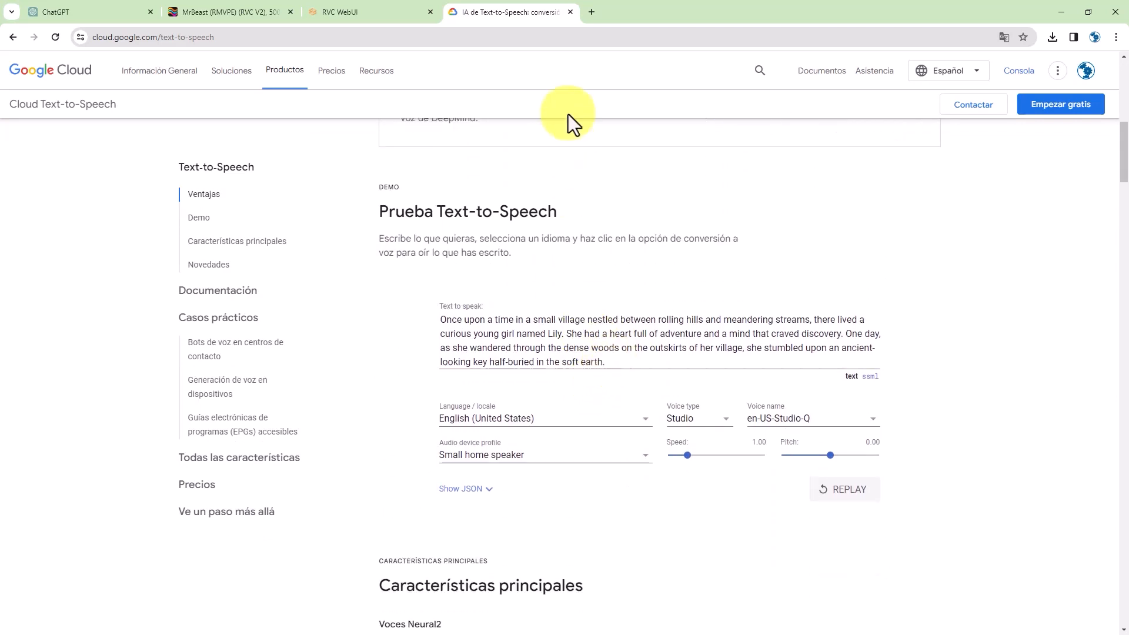
- In a new tab, search the web for Chrome Audio Capture
click(592, 16)
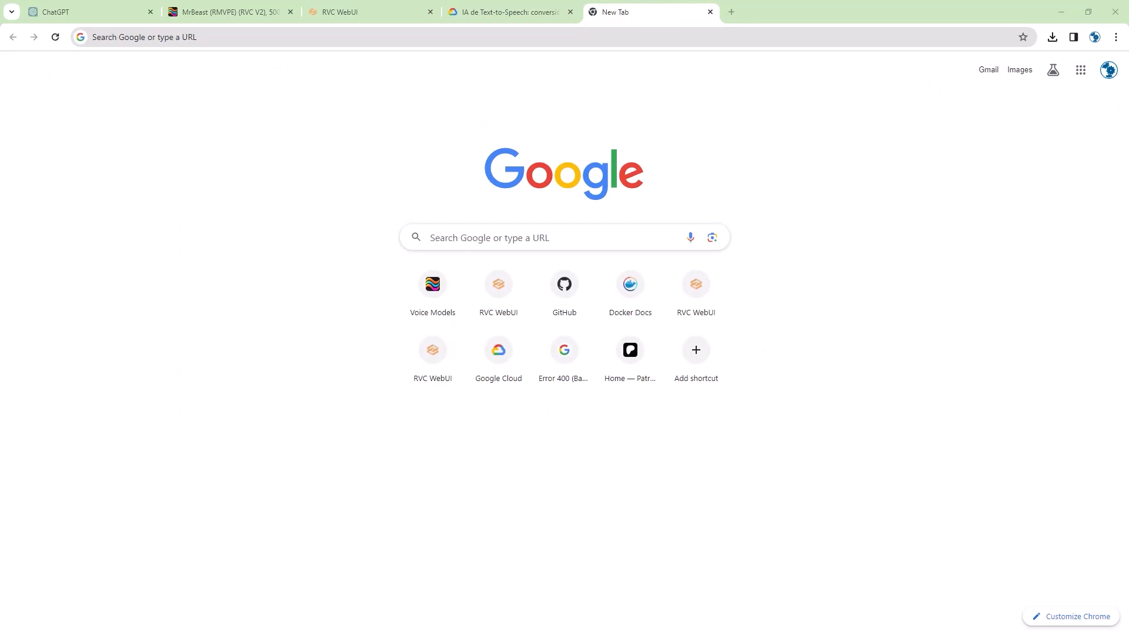
click(409, 36)
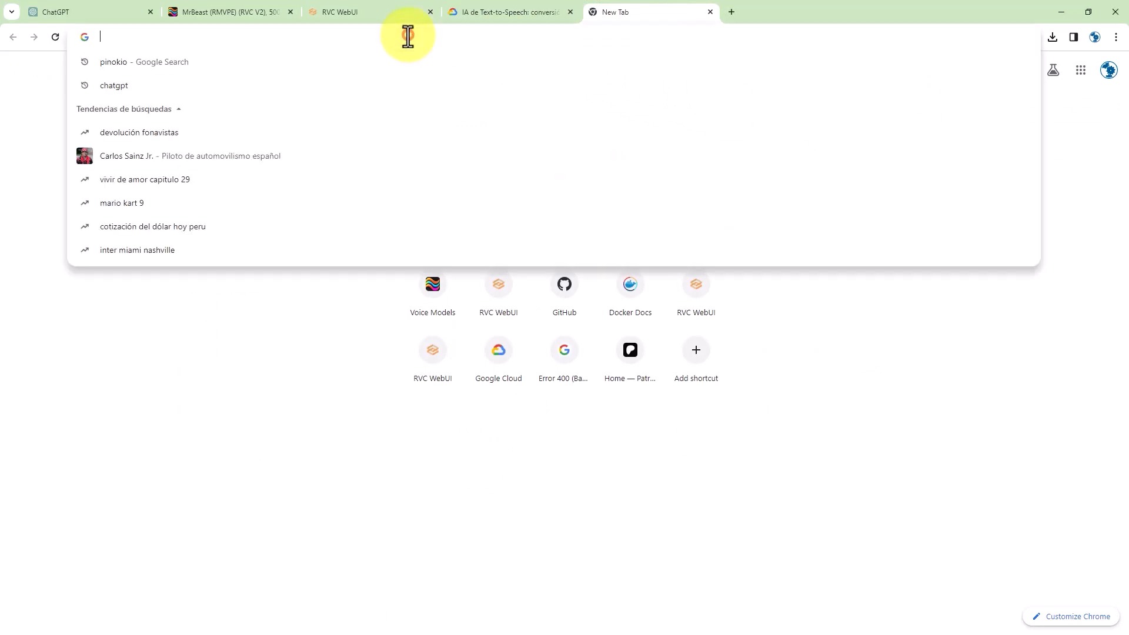
key(ctrl+v)
drag(410, 36, 98, 37)
key(BackSpace)
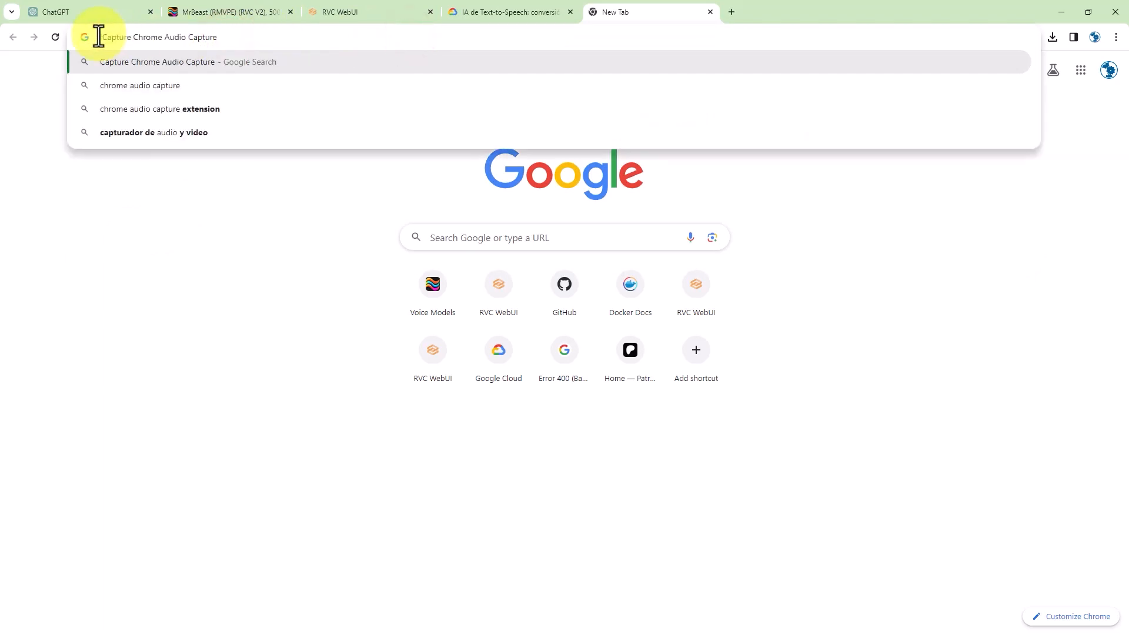
click(220, 58)
- Install the Chrome Audio Capture extension from its Chrome Web Store page
click(226, 381)
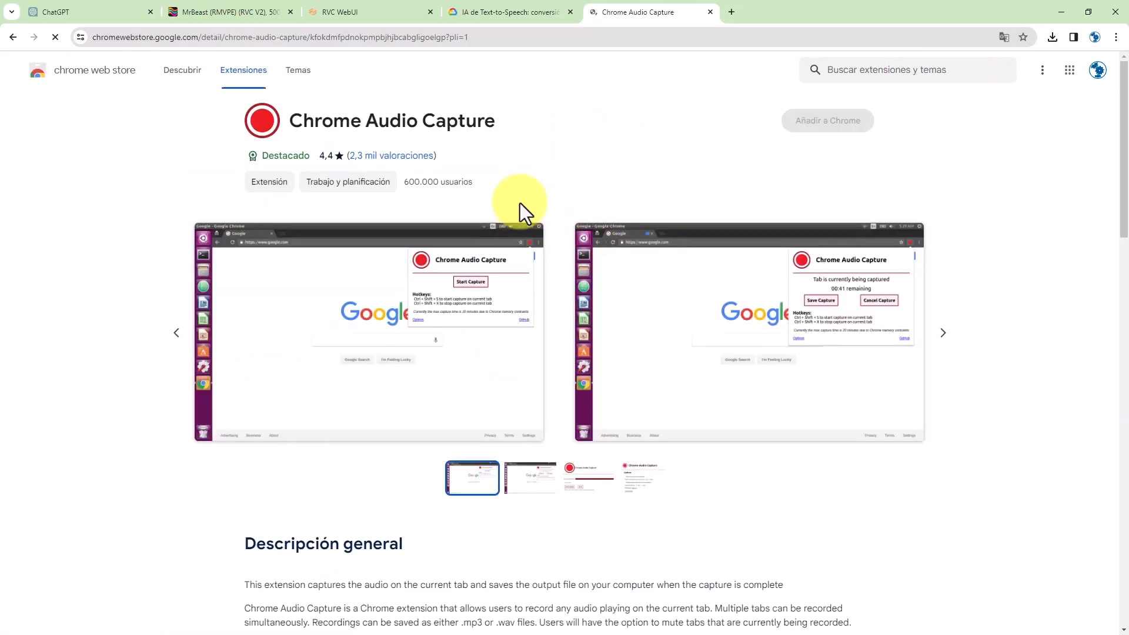
click(825, 123)
click(664, 159)
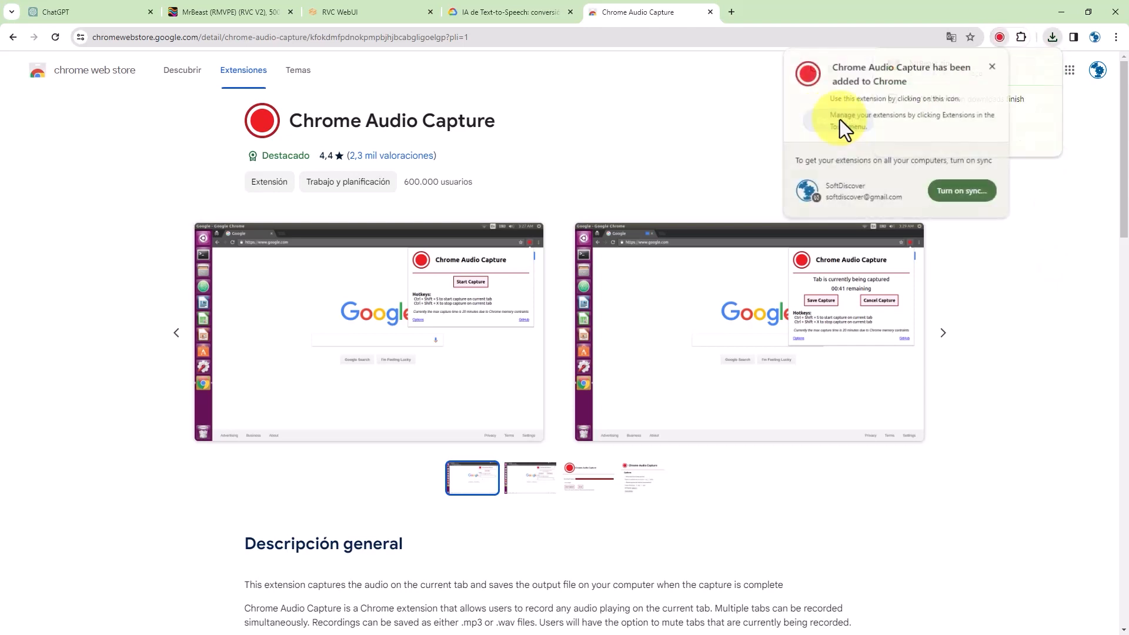
click(992, 66)
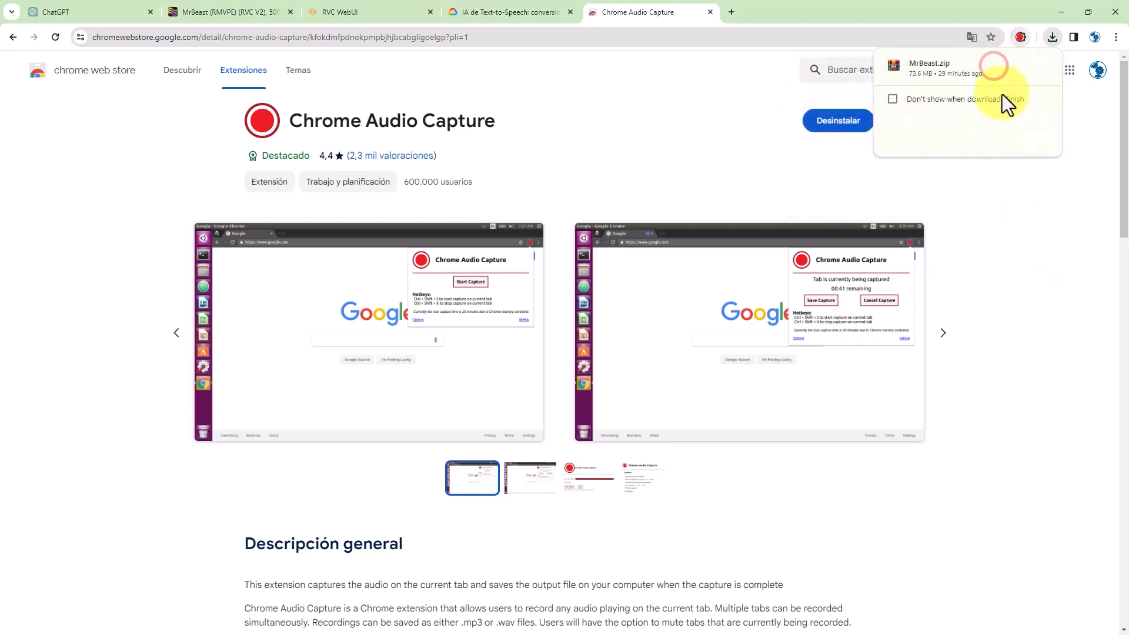
- Pin Chrome Audio Capture to the toolbar and return to the Text-to-Speech demo
click(1021, 37)
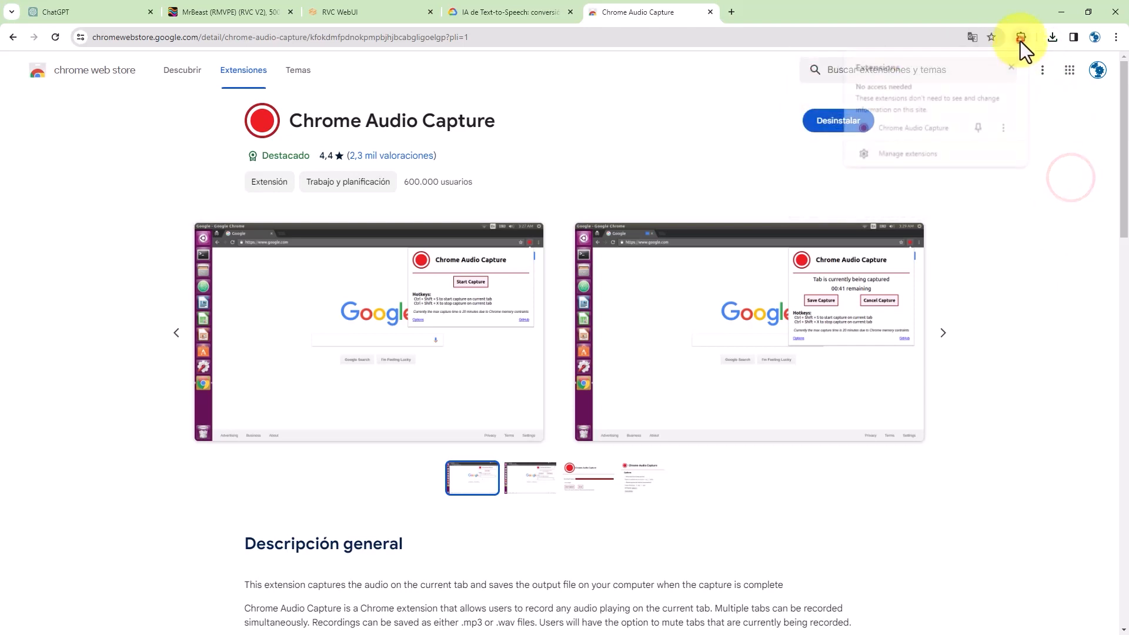
click(979, 128)
click(526, 7)
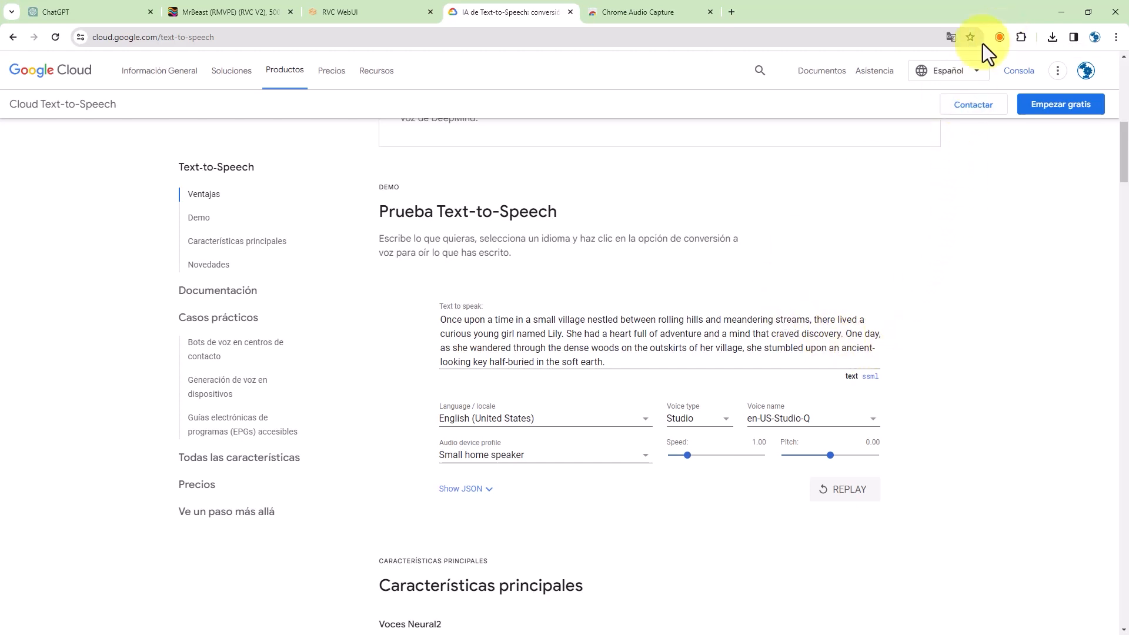
- Record the demo's story narration with Chrome Audio Capture, then stop and encode the capture
click(999, 36)
click(899, 130)
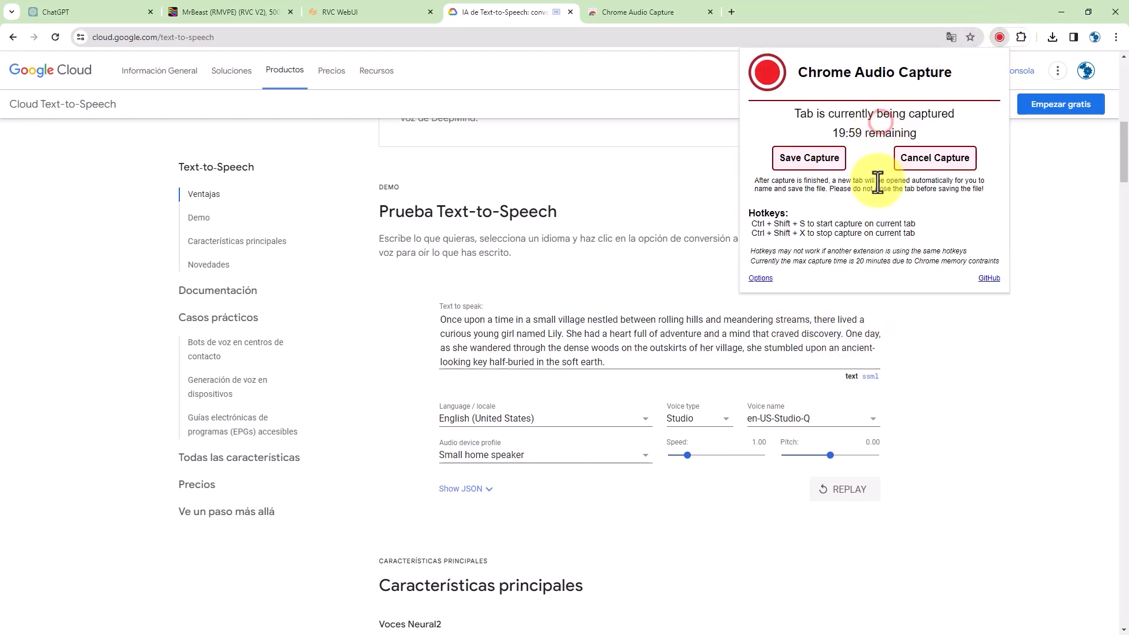
click(845, 491)
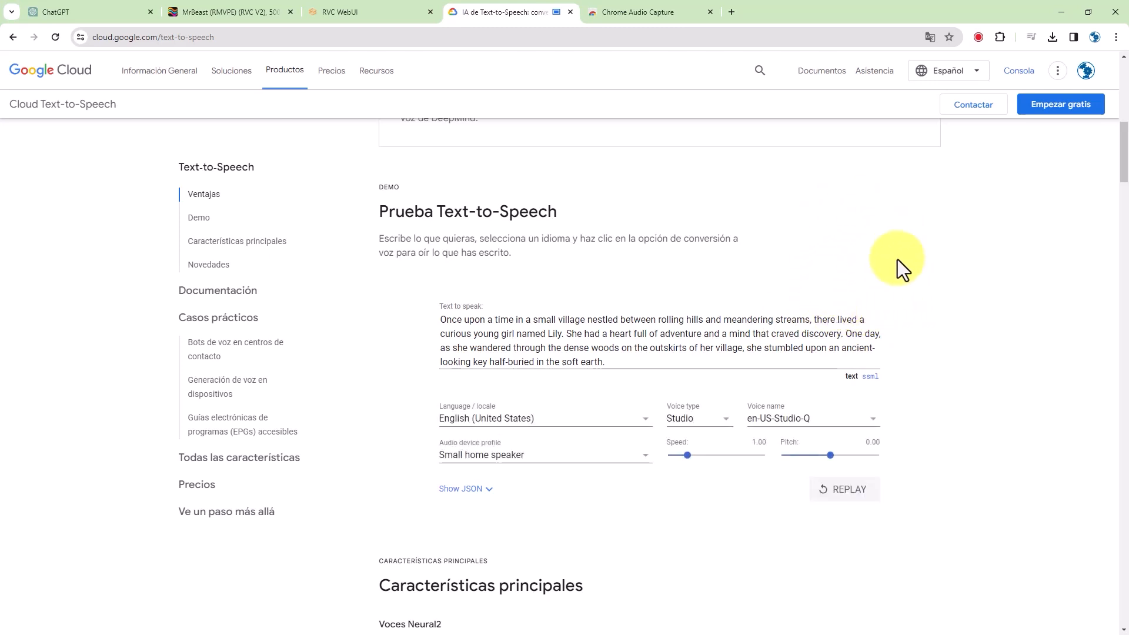
click(978, 37)
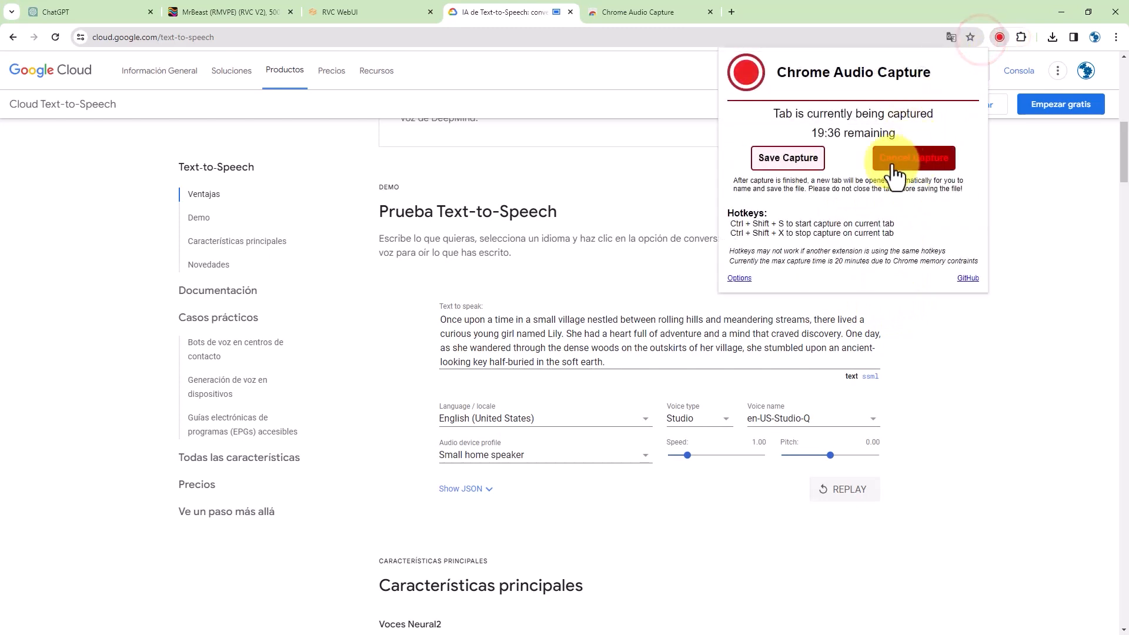
click(803, 166)
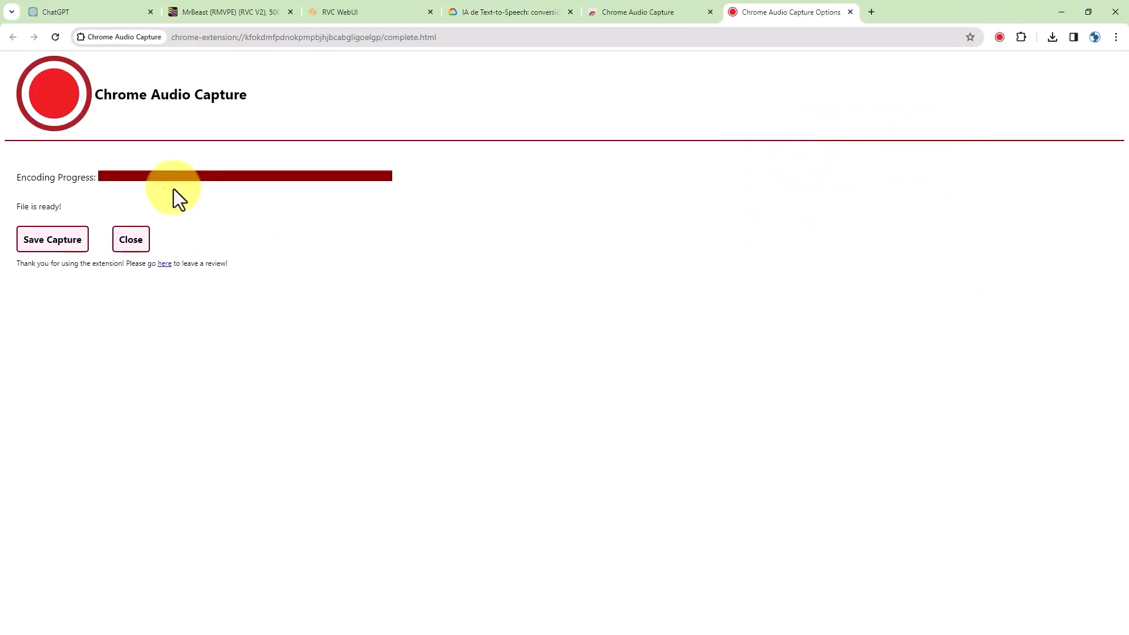
- Save the recording as g-sample-test.mp3 and show it in a File Explorer window
click(52, 239)
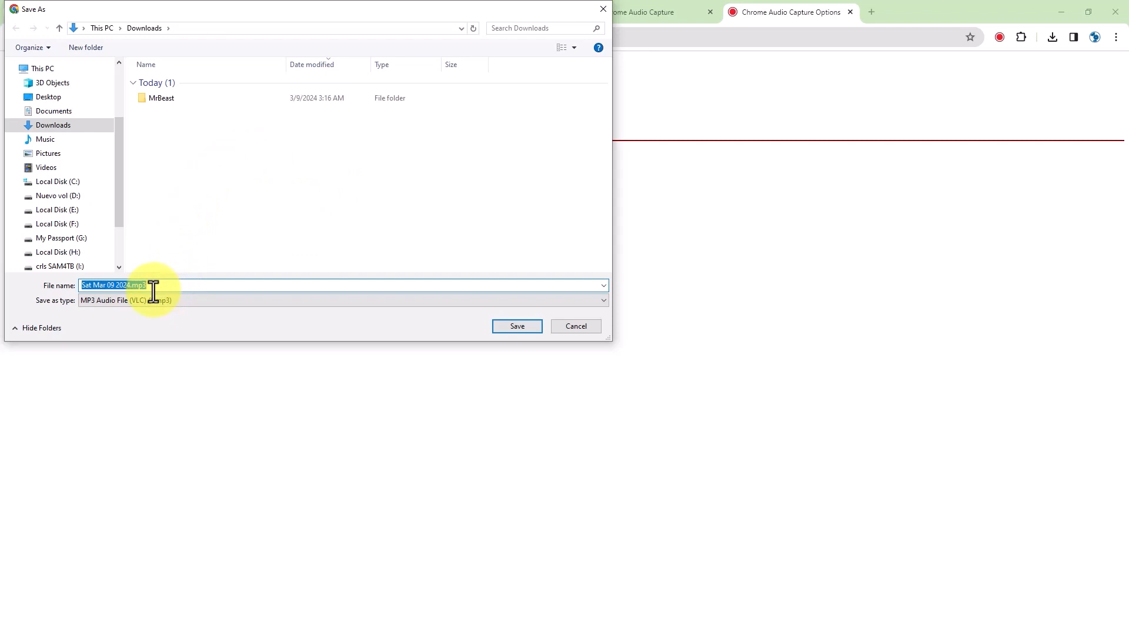
text(g-sample-test)
key(Return)
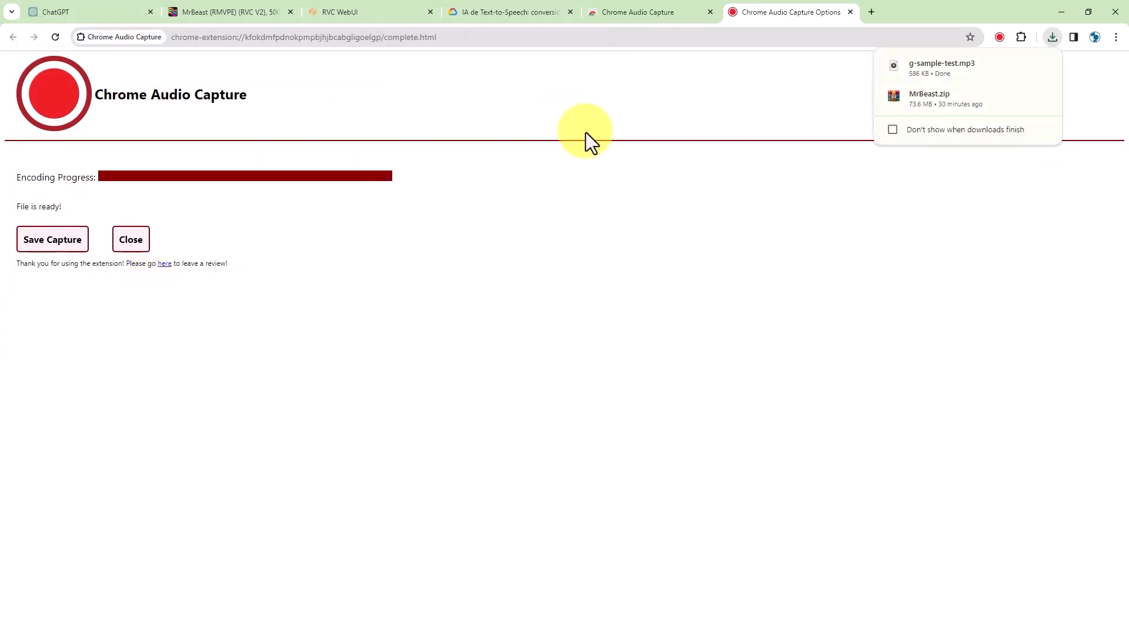
click(1019, 66)
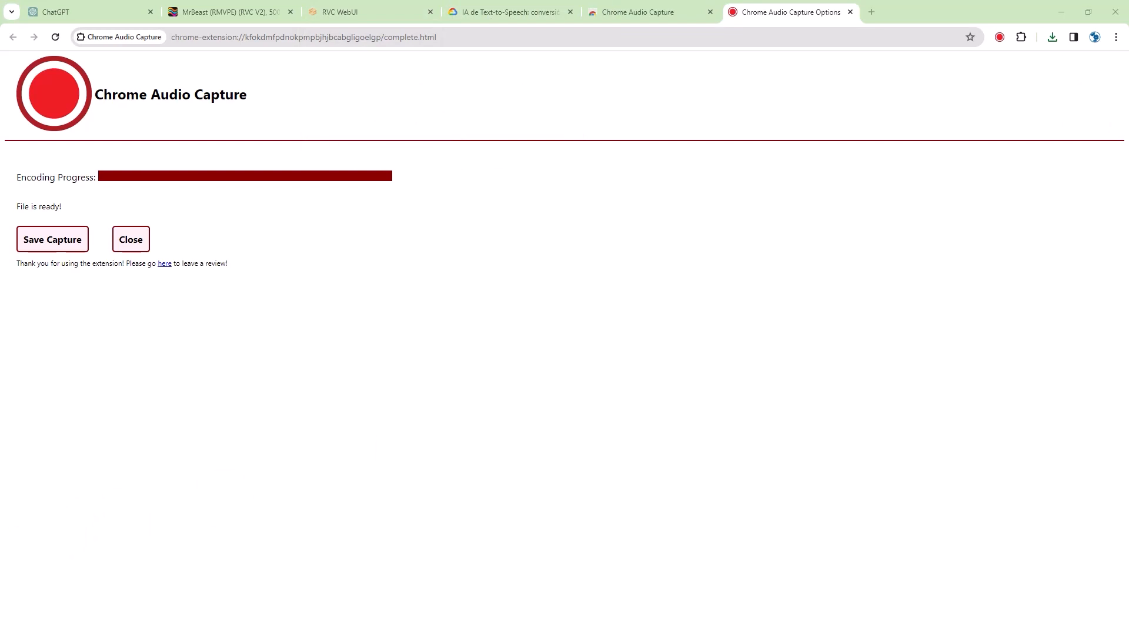
drag(1128, 176, 609, 164)
- Create a new folder named gsample inside rvc.pinokio.git\app\logs
double_click(609, 165)
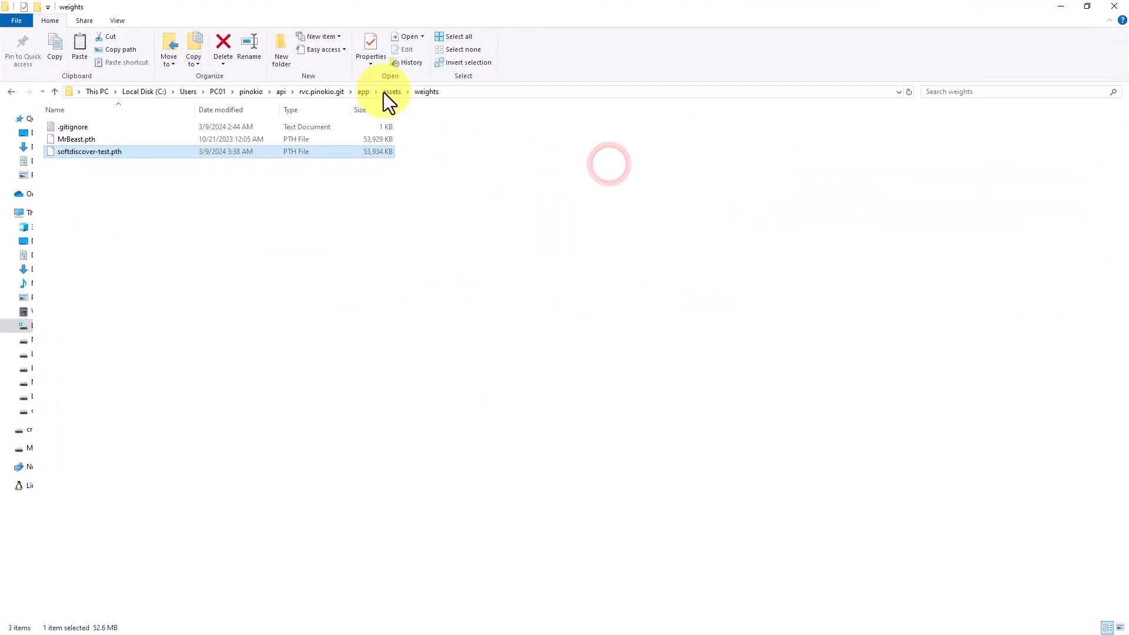
click(324, 92)
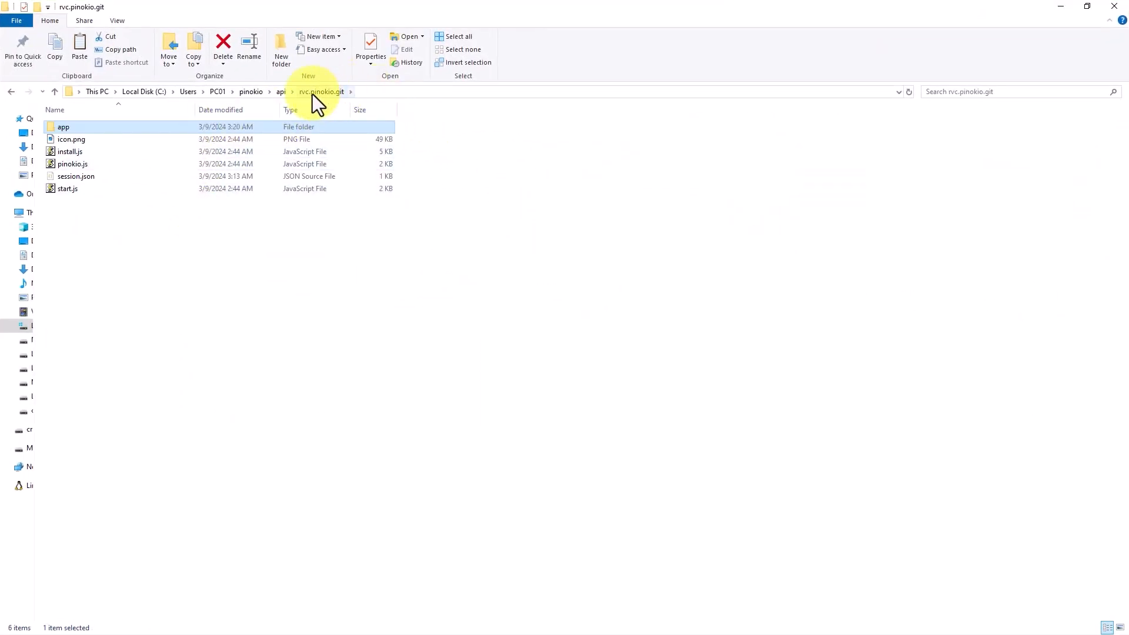
double_click(102, 126)
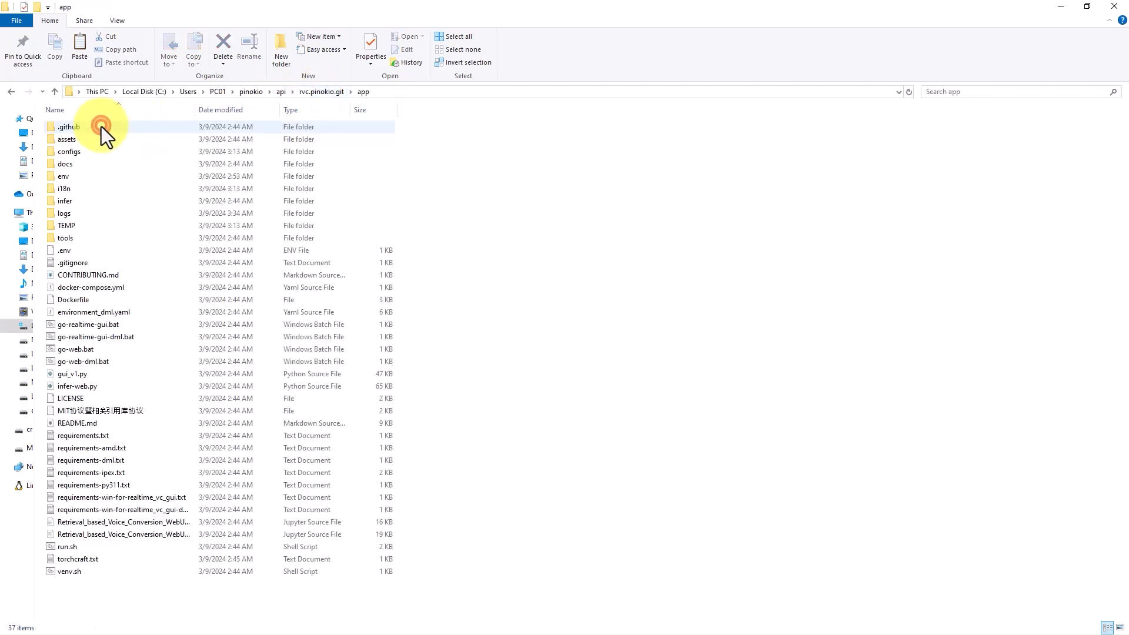
double_click(62, 215)
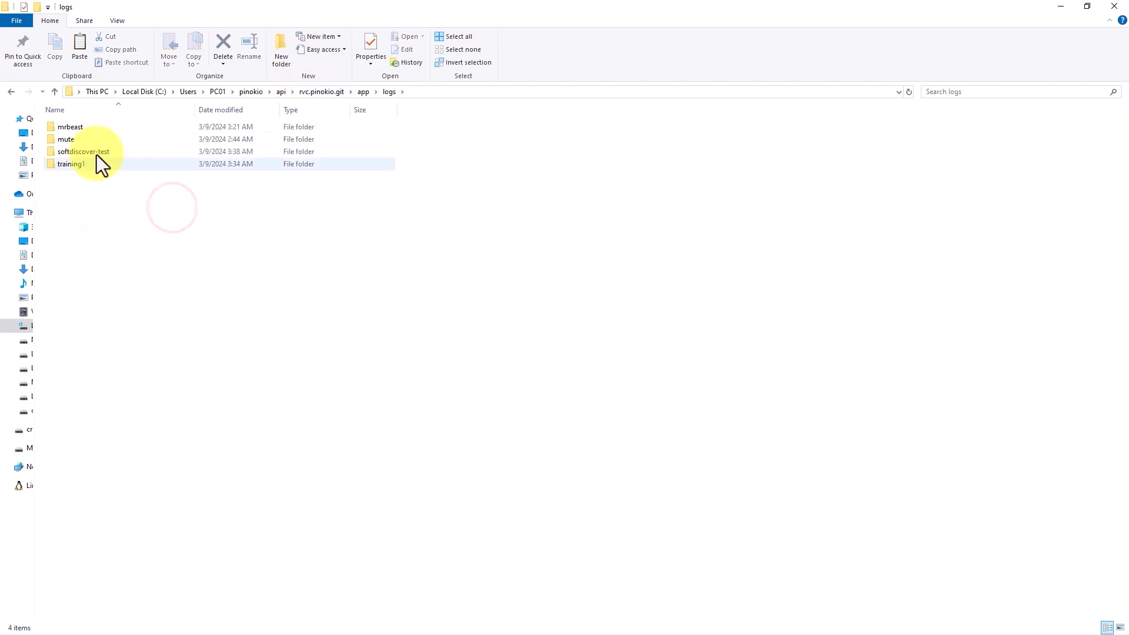
right_click(83, 207)
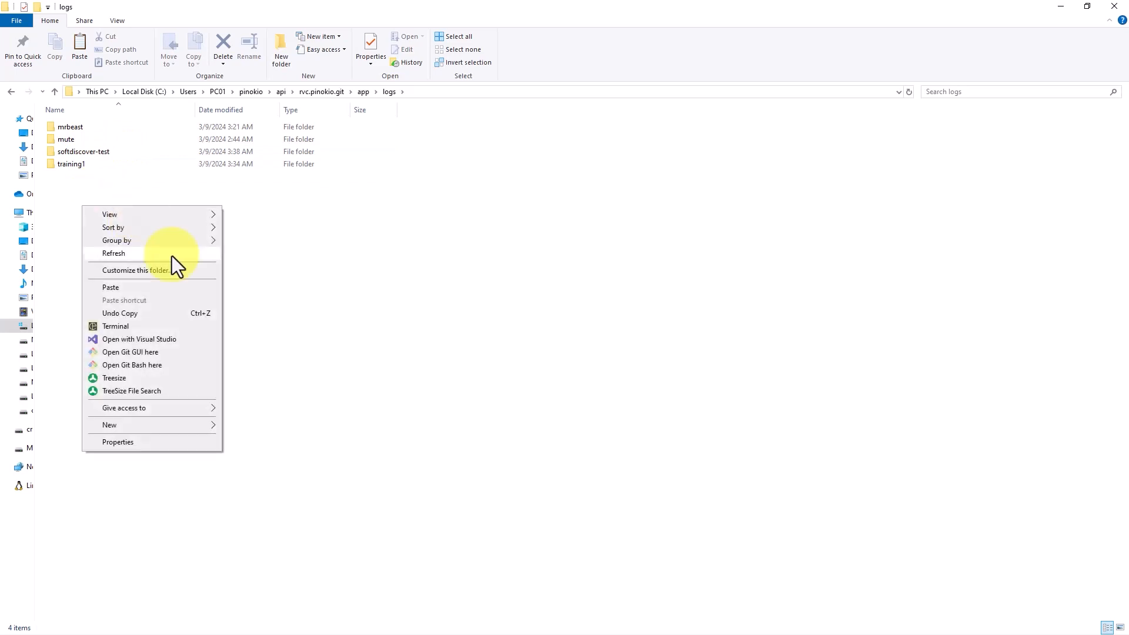
mouse_move(186, 422)
click(241, 422)
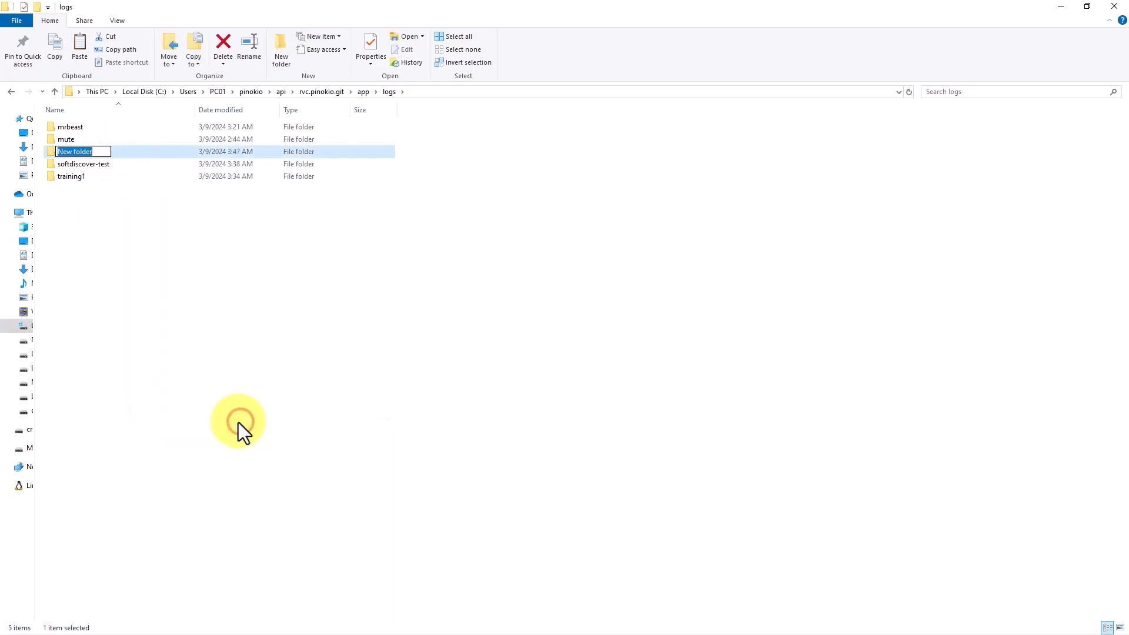
text(gsample)
key(Return)
key(Return)
- Paste g-sample-test.mp3 into gsample, copy the folder's path, and return to the browser
click(238, 422)
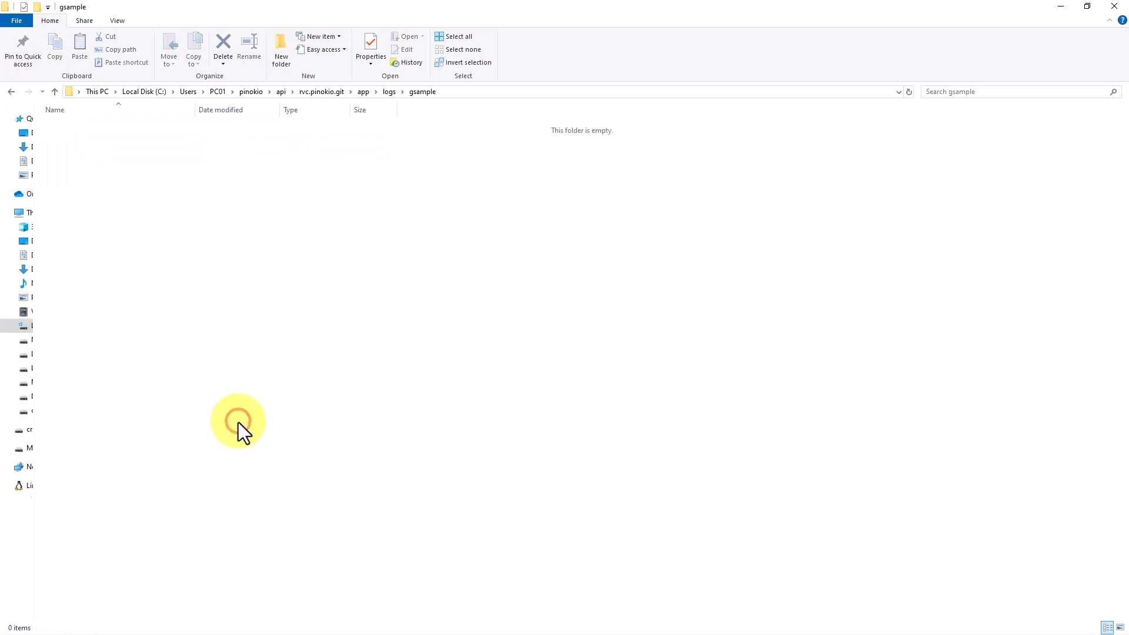
key(ctrl+v)
click(338, 315)
click(474, 91)
key(ctrl+c)
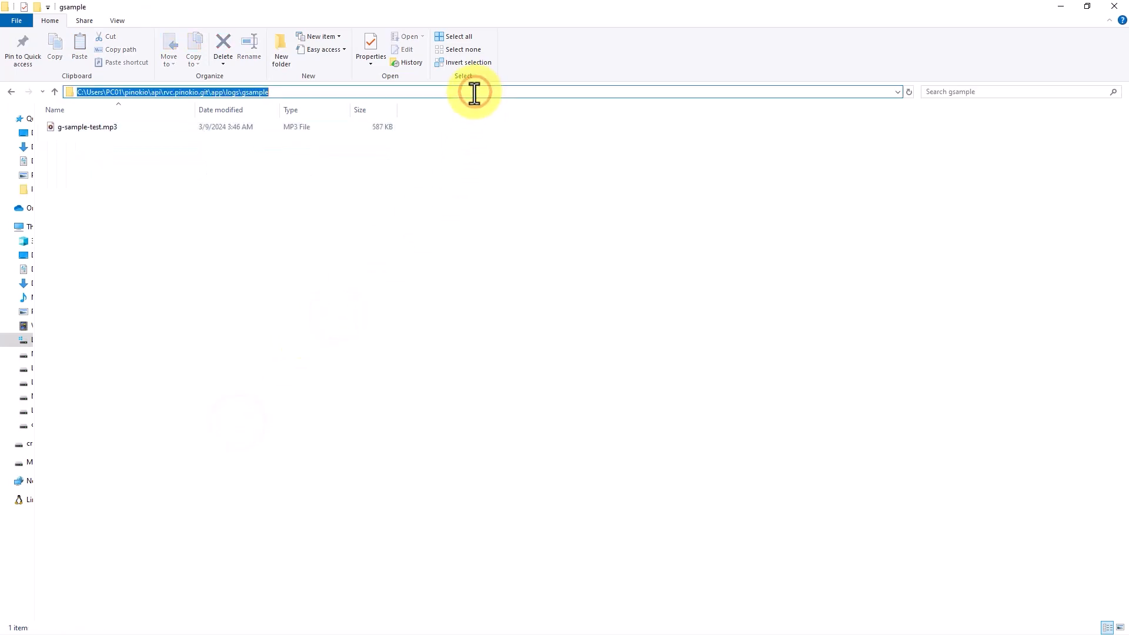
click(478, 2)
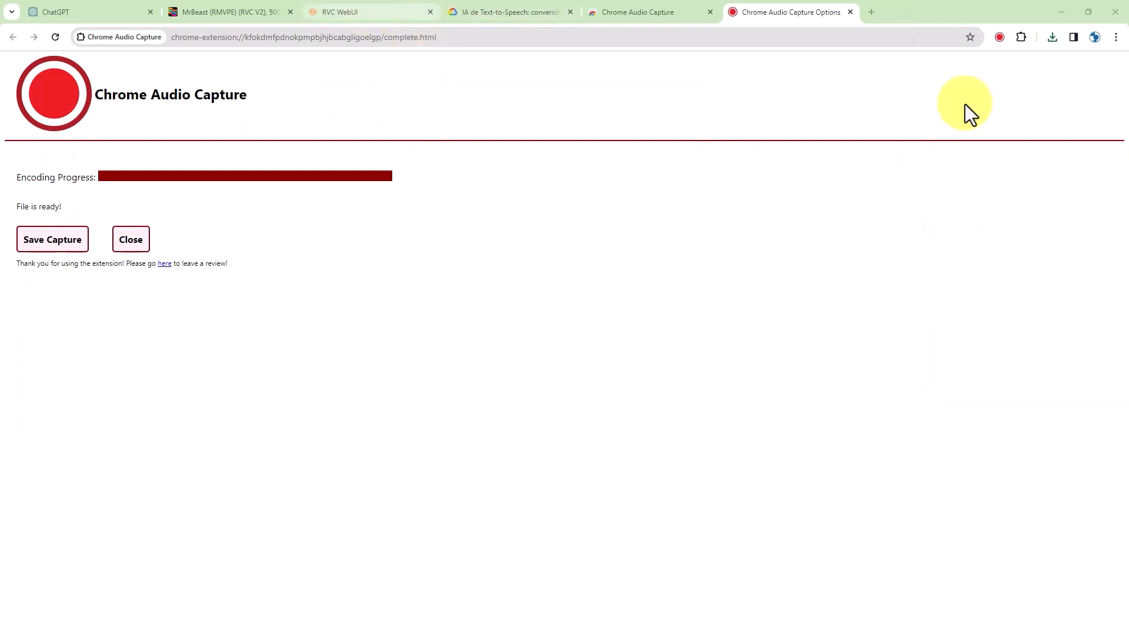
- Go back to RVC WebUI's Model Inference section
click(376, 7)
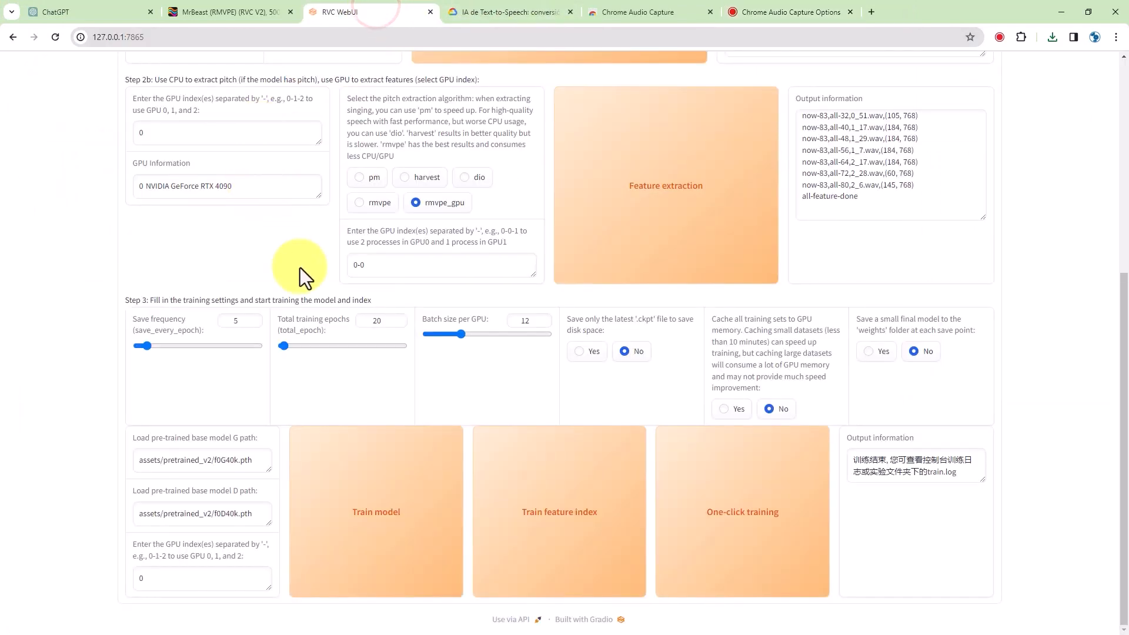
scroll(300, 267, up, 6)
click(151, 137)
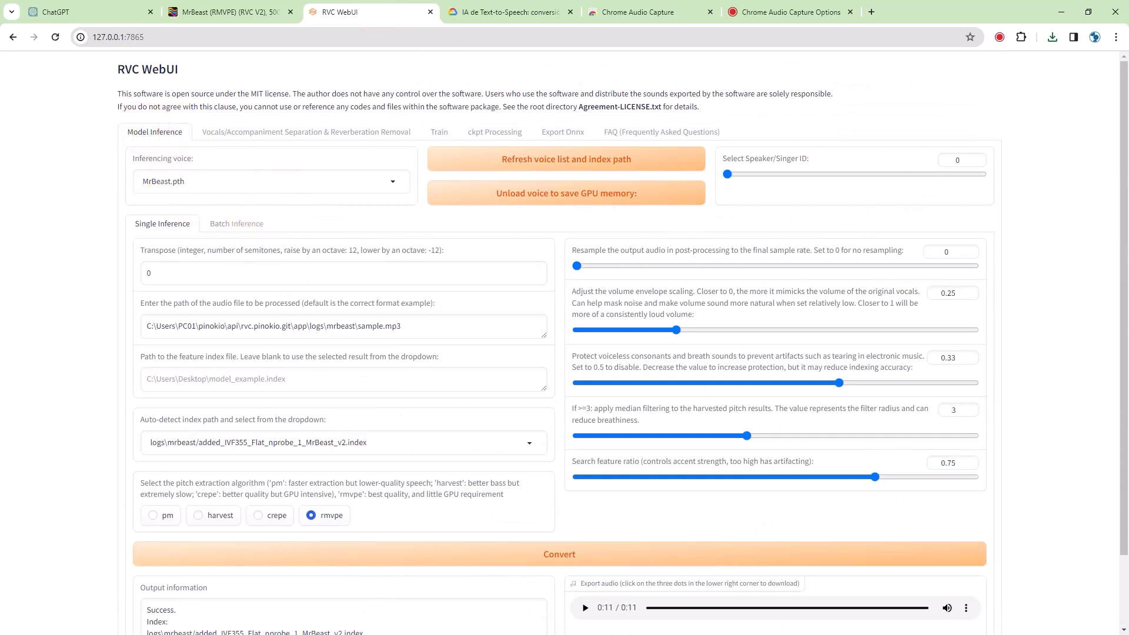
- Play g-sample-test.mp3 from the gsample folder in Media Player, then close it
key(alt+Tab)
click(194, 301)
double_click(189, 302)
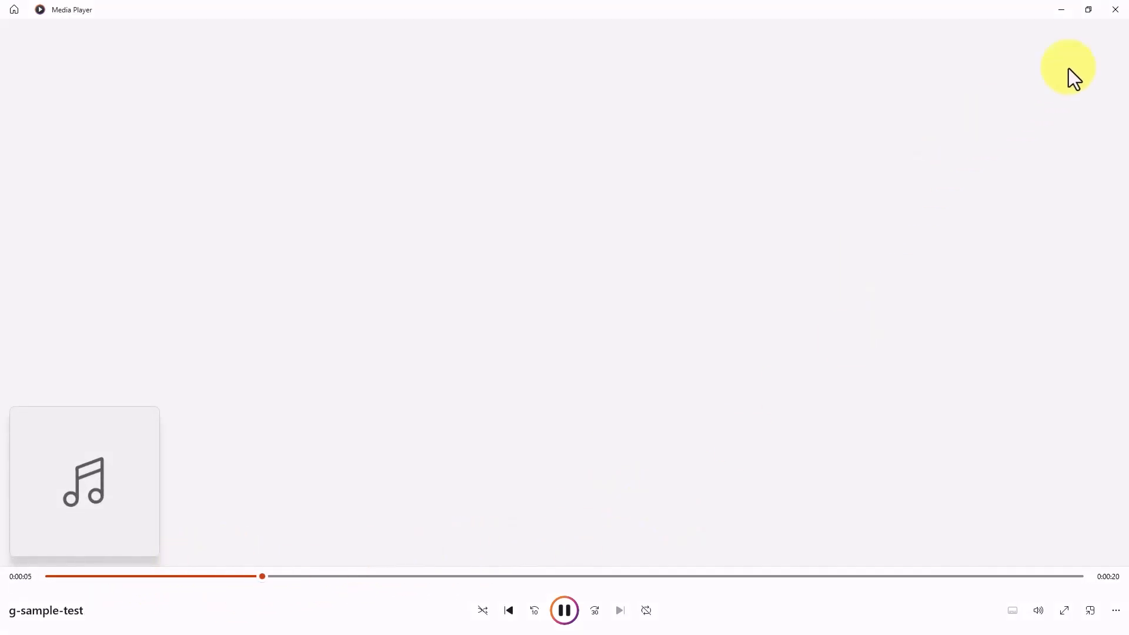
click(1116, 10)
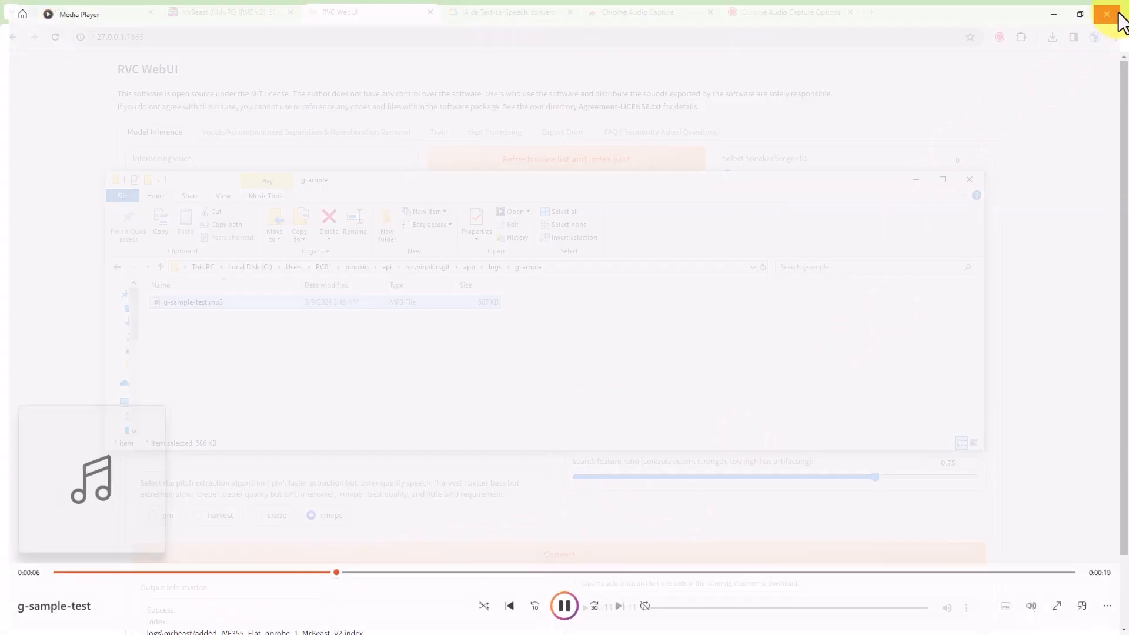
drag(441, 184, 1128, 184)
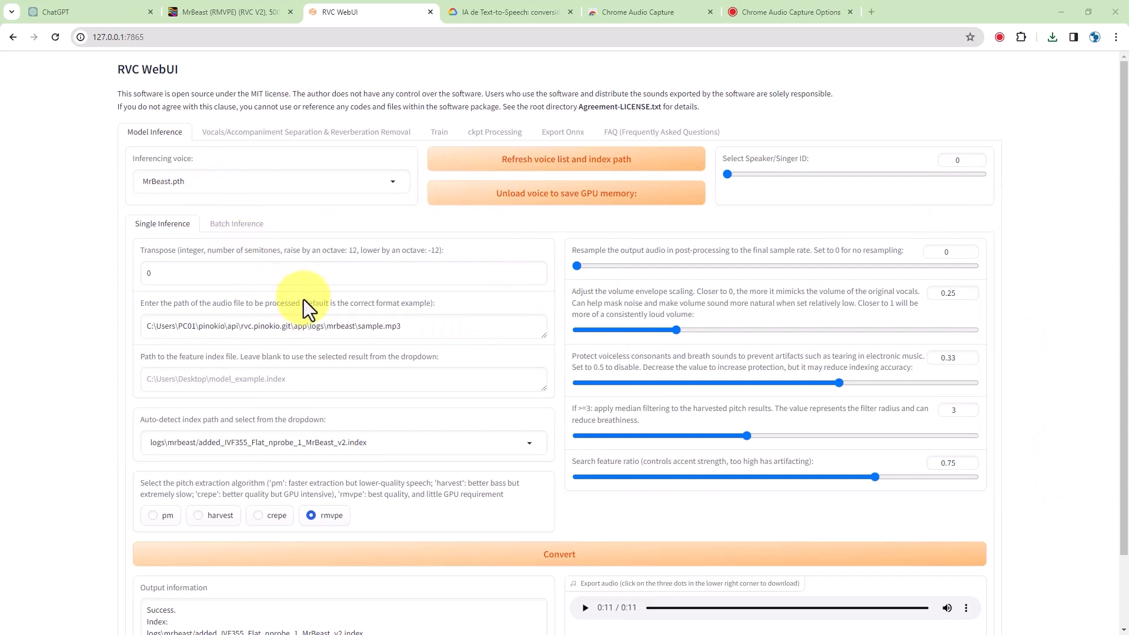
- Change the audio path to the gsample folder's g-sample-test.mp3
drag(354, 329, 143, 328)
key(ctrl+v)
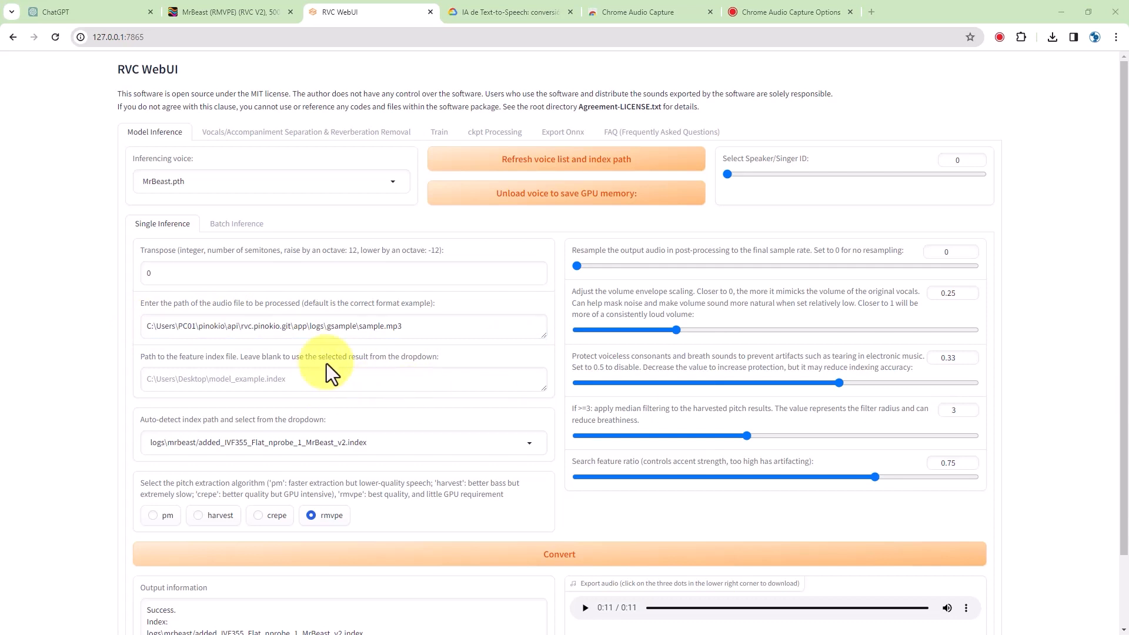
drag(359, 326, 382, 327)
text(g-sample-test)
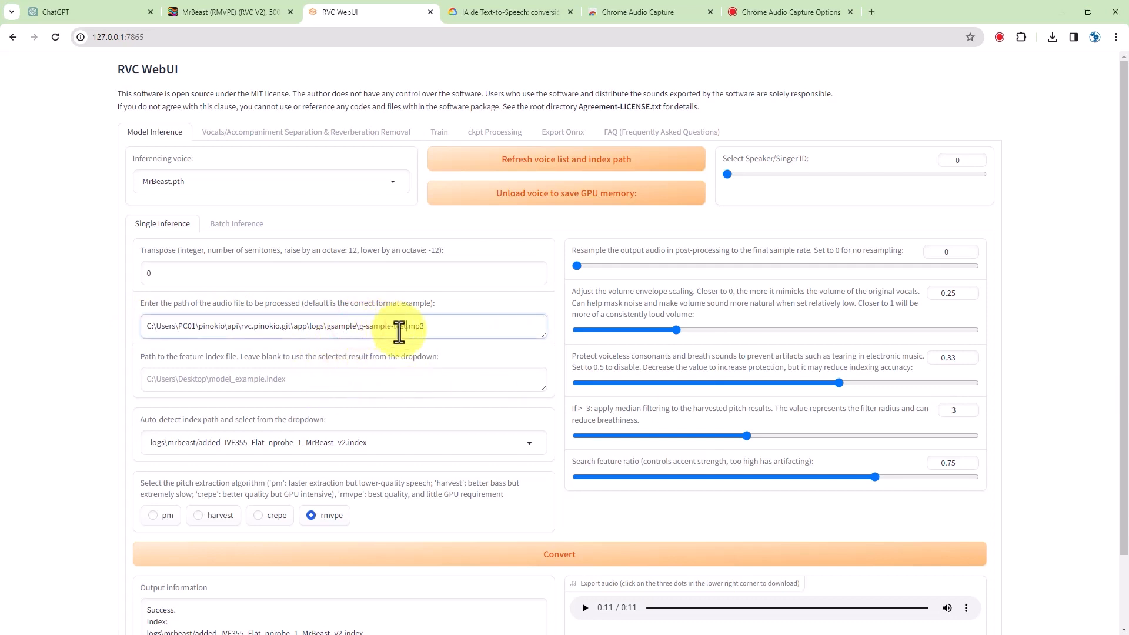
scroll(535, 294, down, 2)
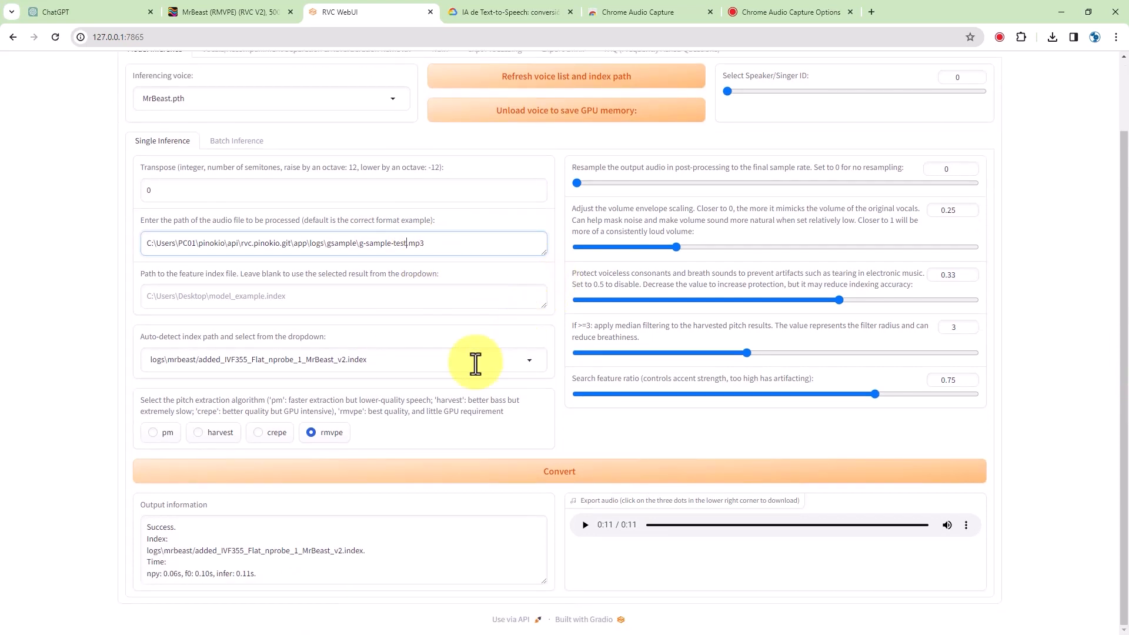
scroll(532, 335, up, 1)
click(554, 305)
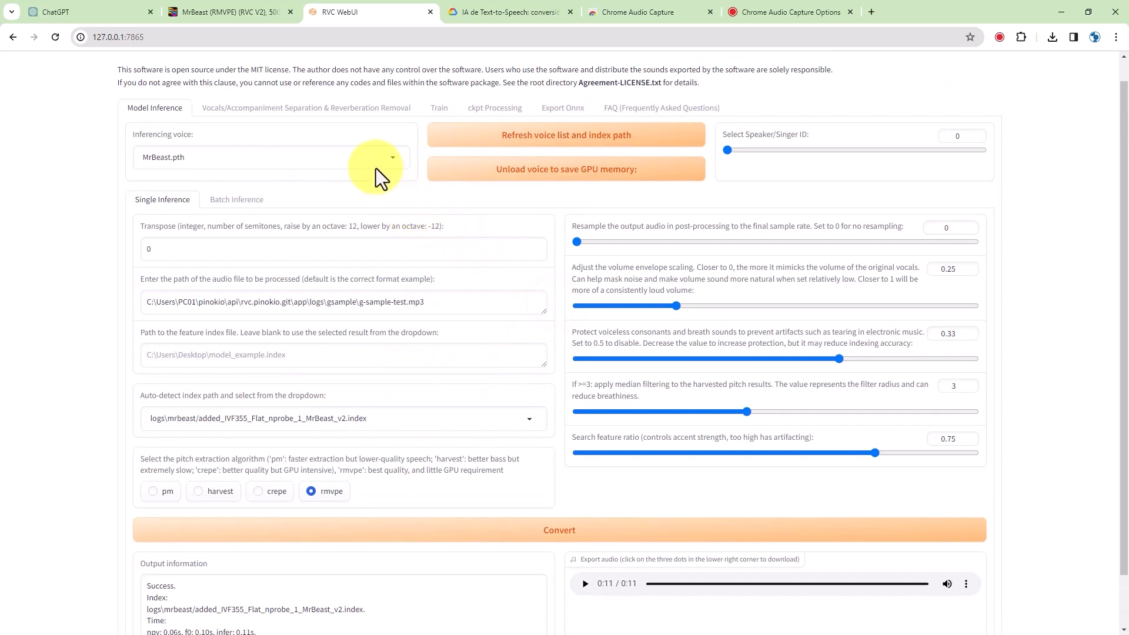
- Refresh the voice list, keep MrBeast.pth as the voice, and start conversion
click(442, 137)
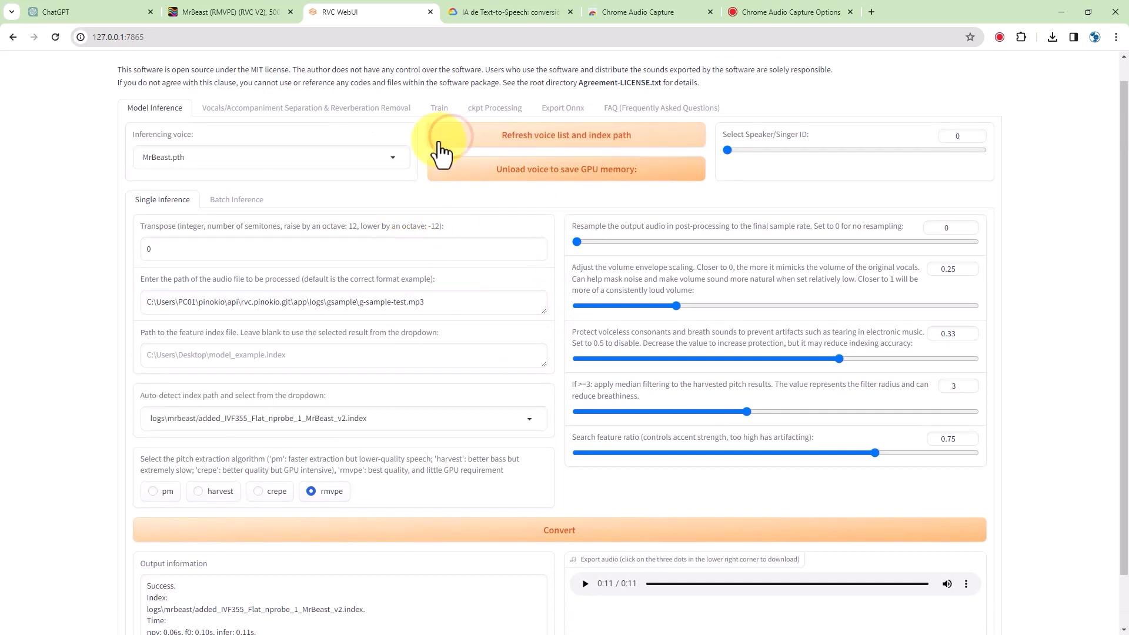
click(393, 158)
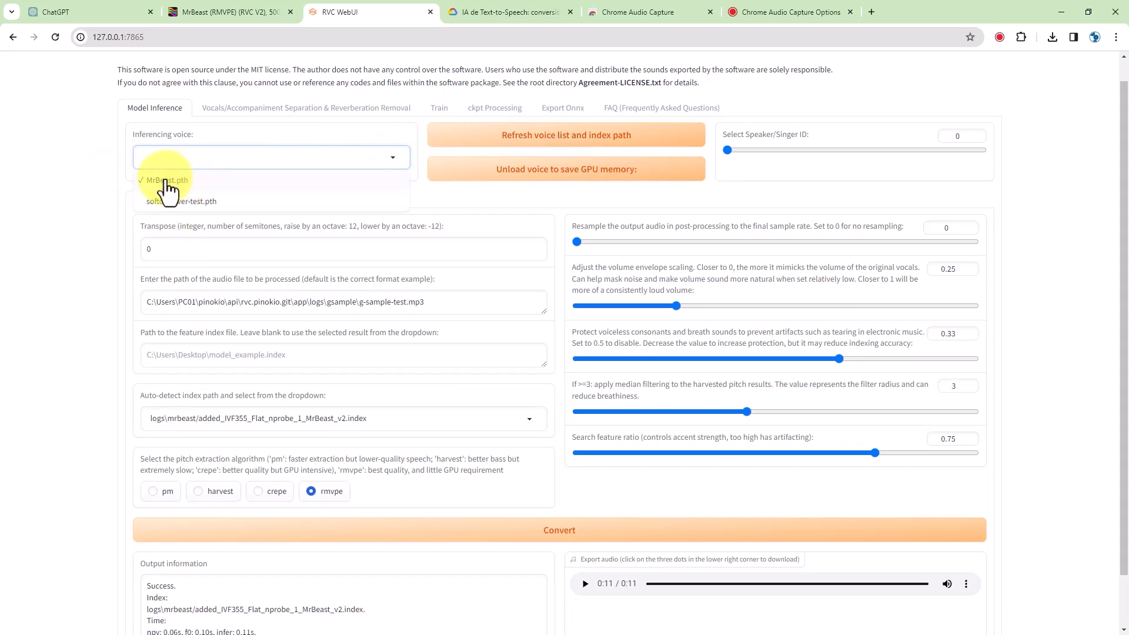
click(99, 178)
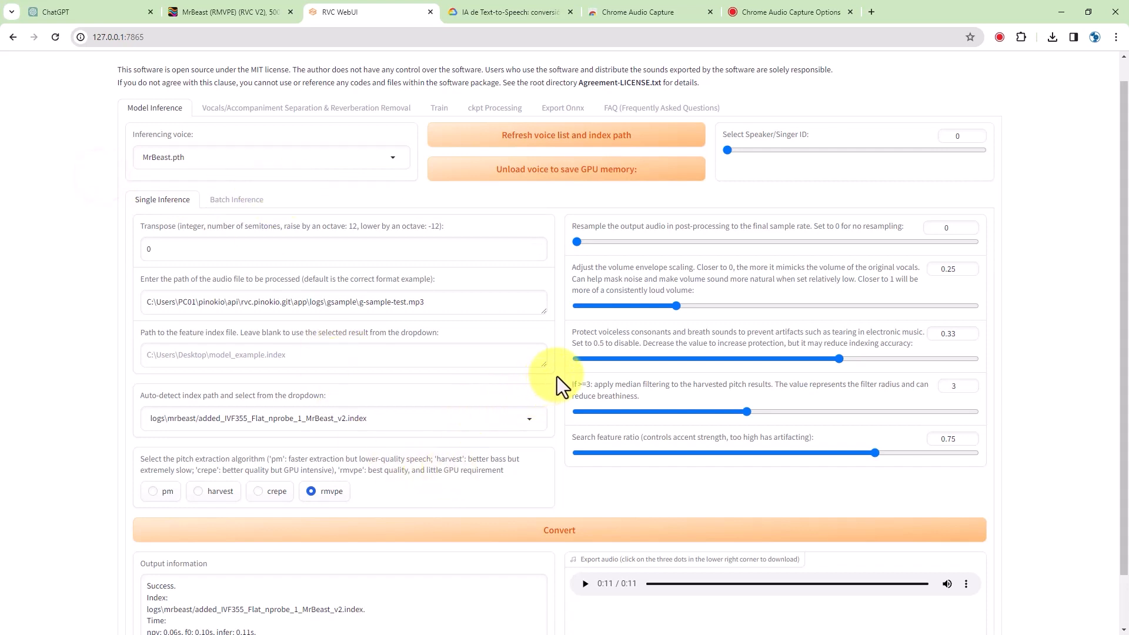
scroll(549, 461, down, 2)
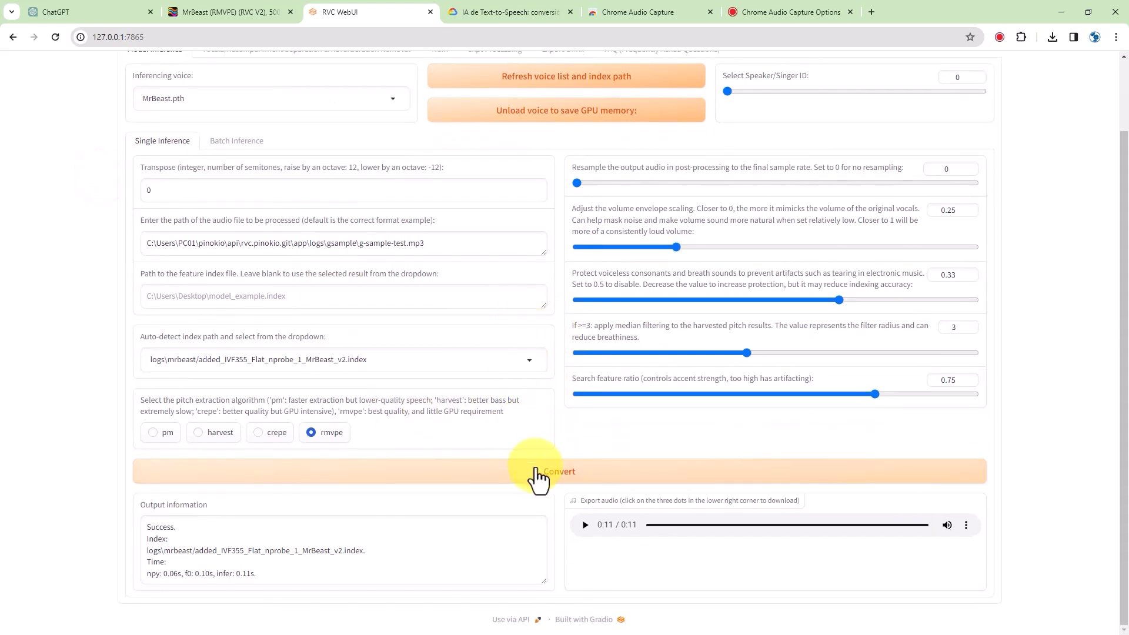
click(530, 471)
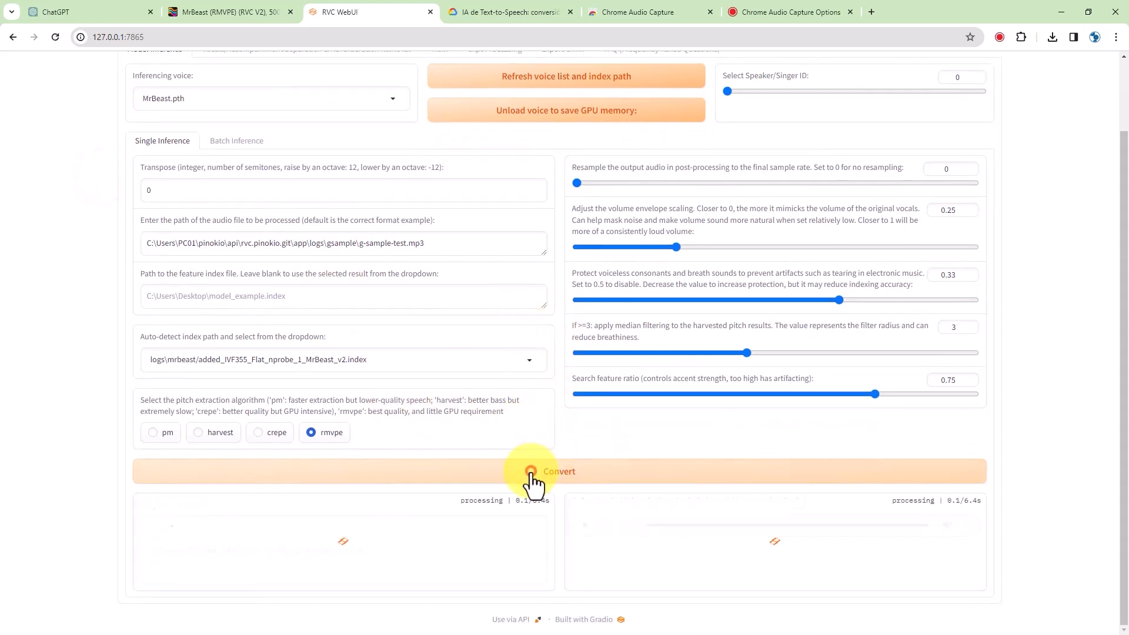
- Play the 25-second MrBeast-voice output from the Export audio player
click(585, 525)
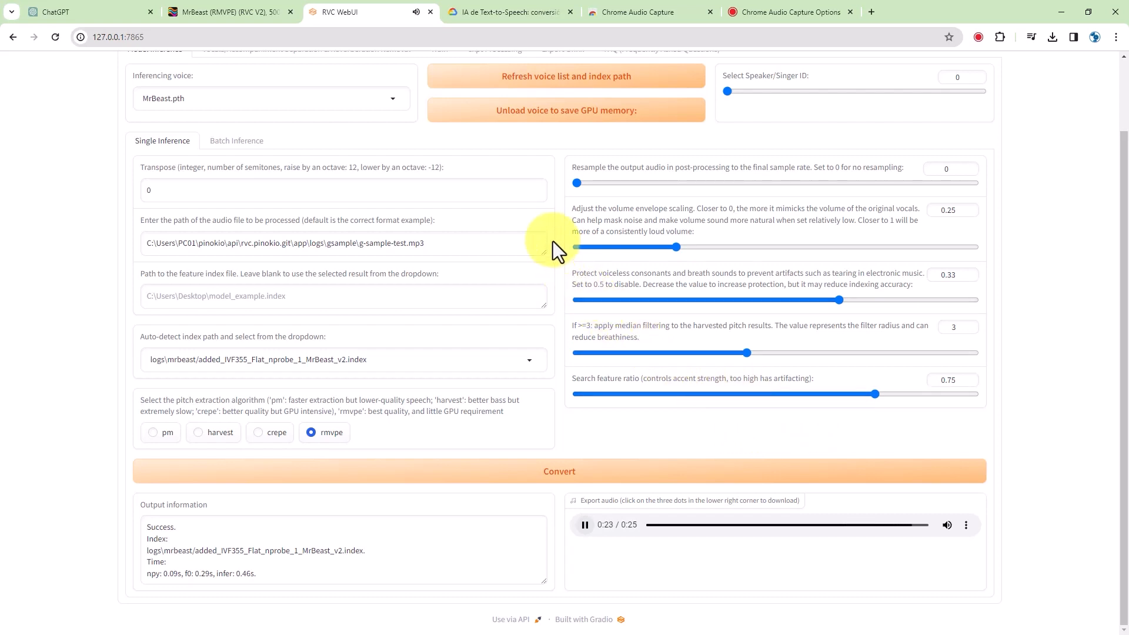
scroll(552, 251, up, 1)
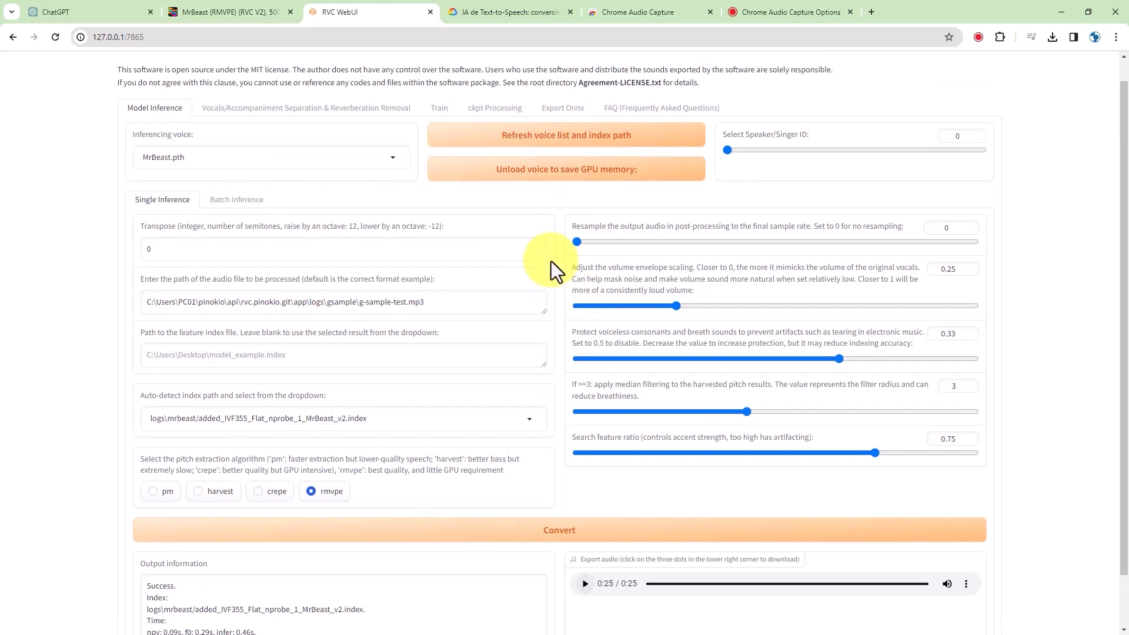
- Choose softdiscover-test.pth as the inferencing voice and convert g-sample-test again
click(392, 158)
click(194, 201)
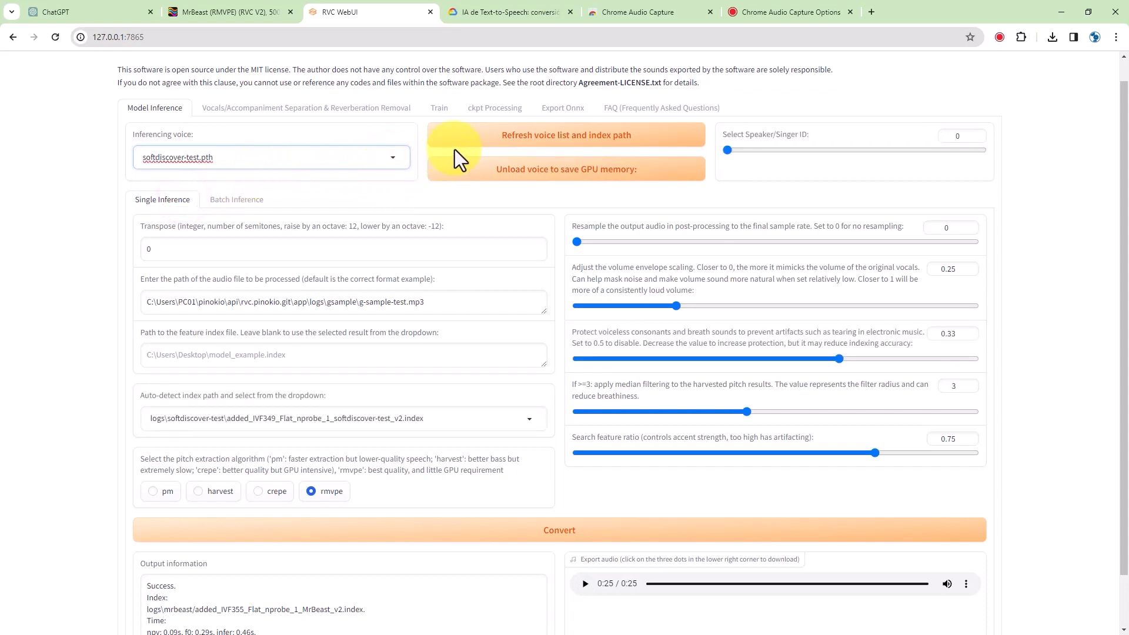
scroll(519, 532, down, 1)
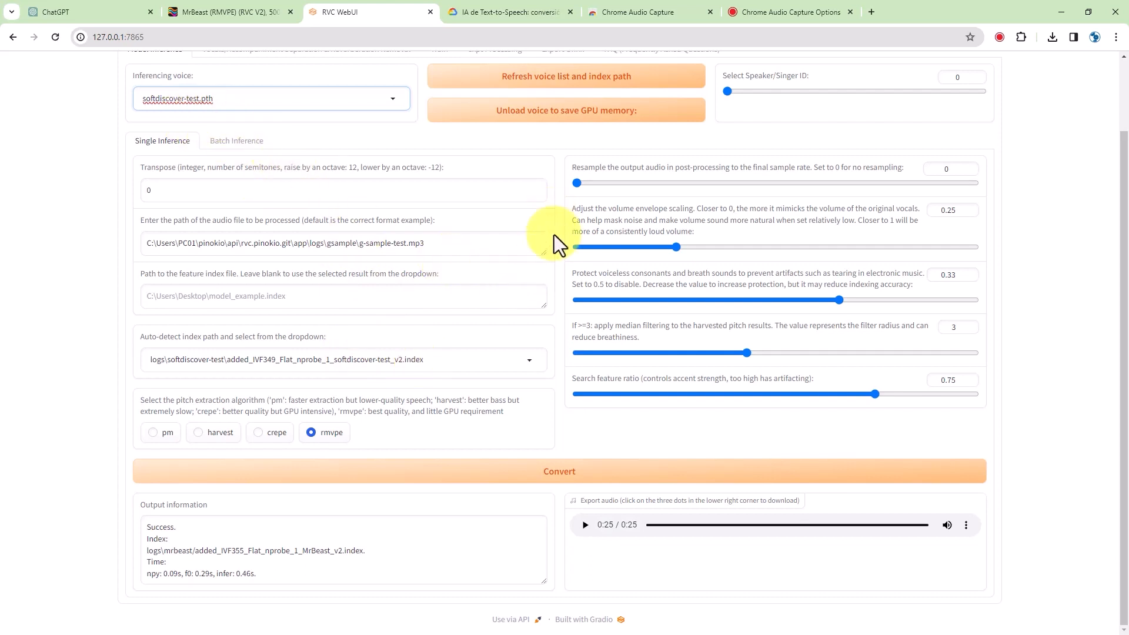
click(537, 473)
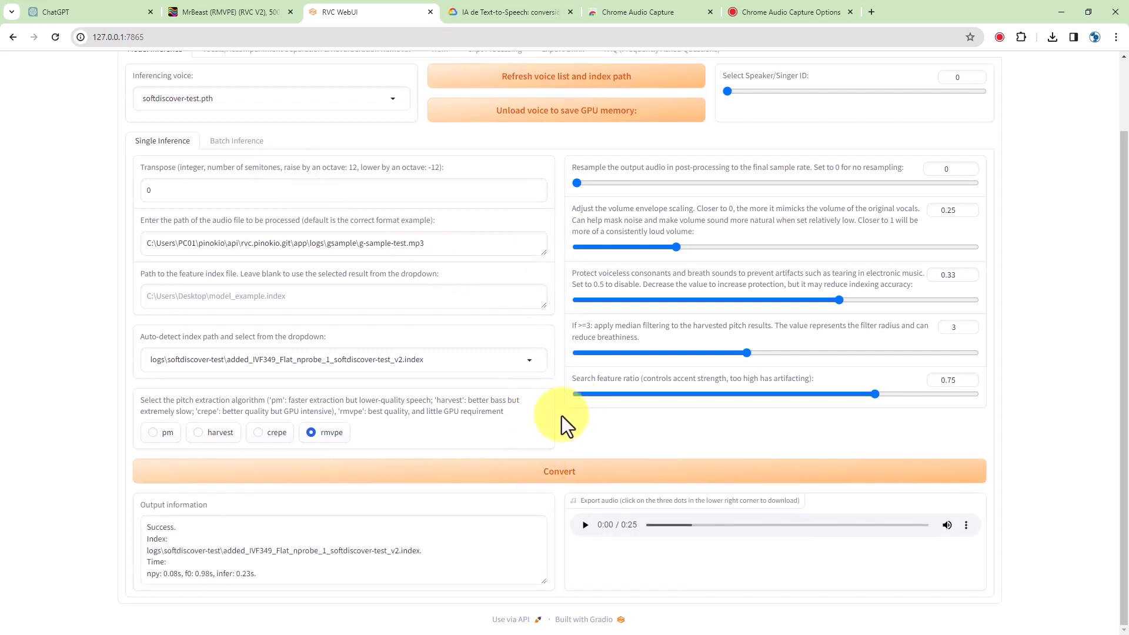
- Listen to the 25-second softdiscover-test voice clip in the Export audio player
click(584, 525)
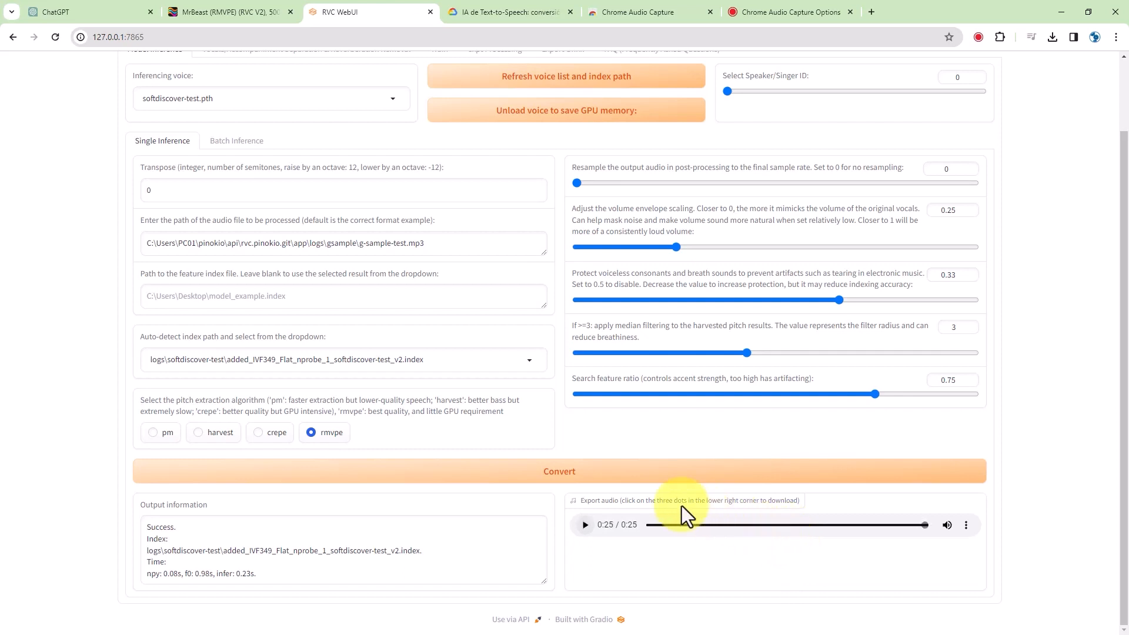
scroll(556, 416, up, 1)
scroll(556, 416, down, 1)
scroll(556, 416, up, 1)
scroll(556, 416, up, 1)
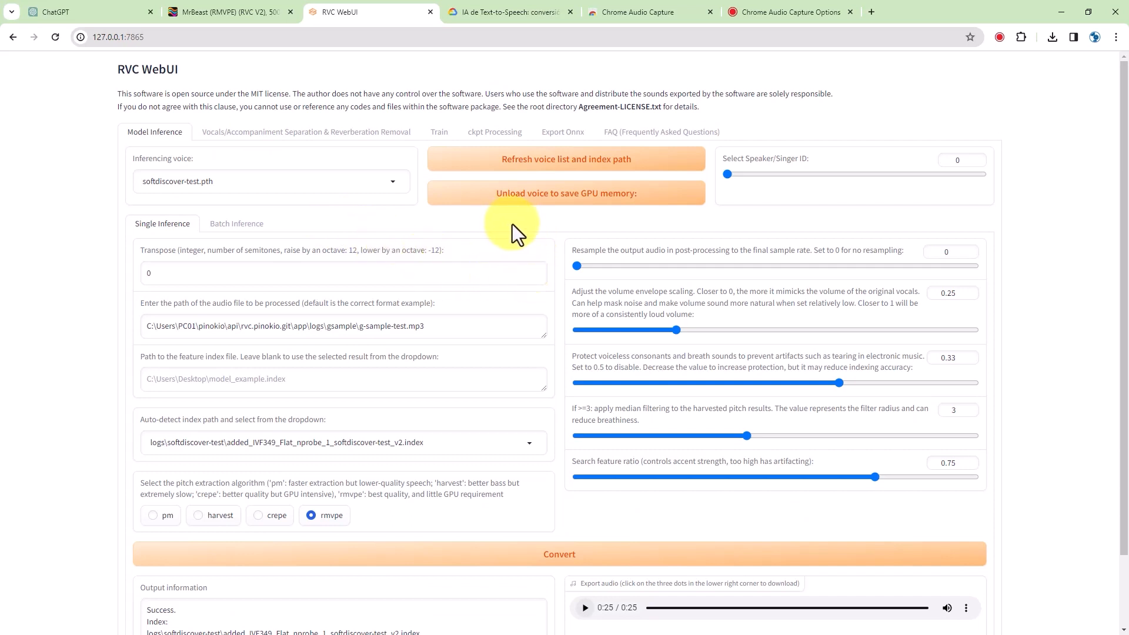
scroll(546, 361, down, 3)
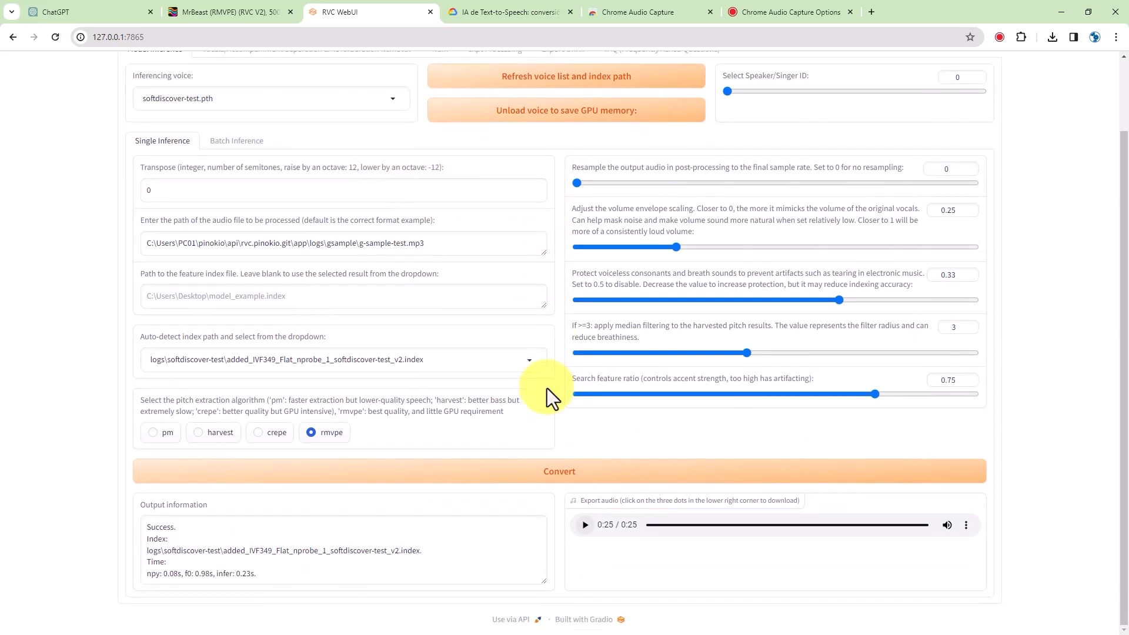
click(493, 14)
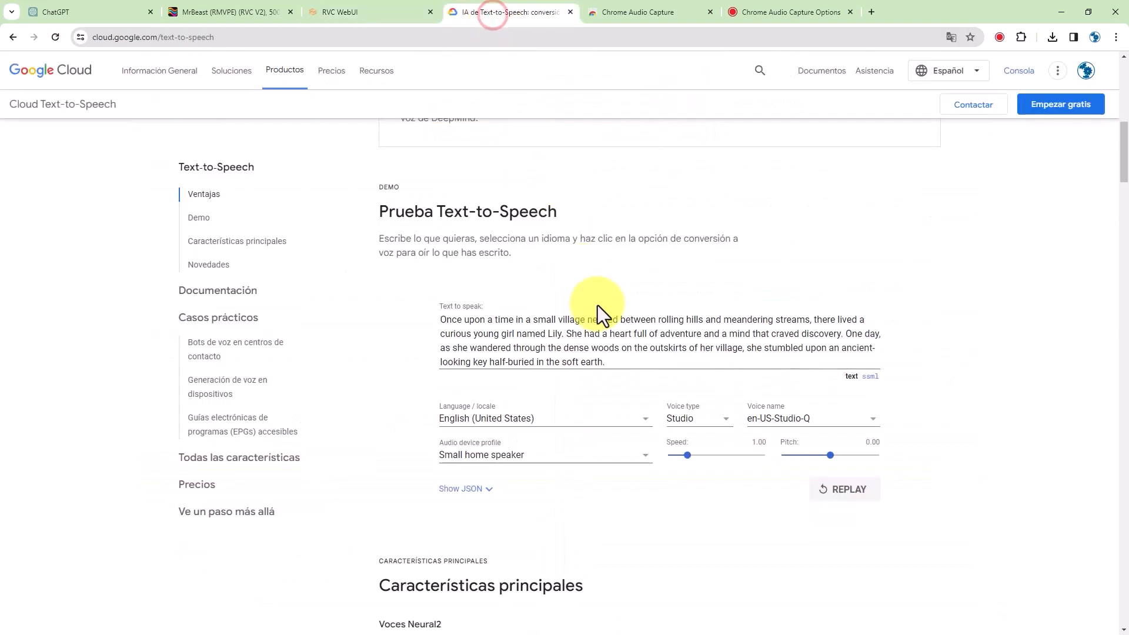
drag(616, 366, 434, 319)
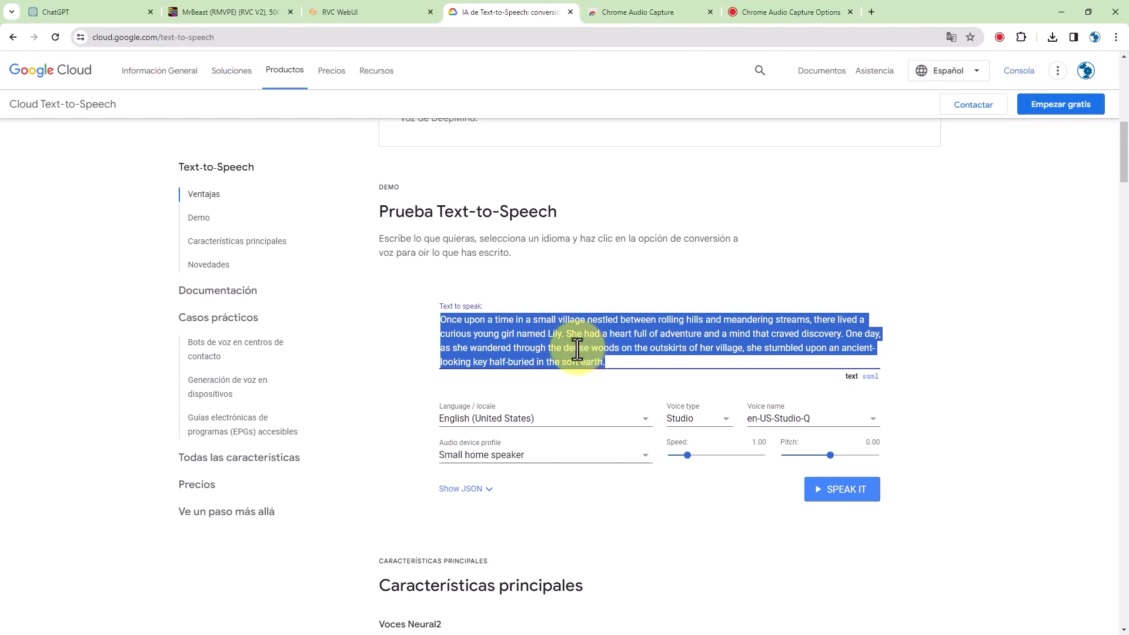
click(341, 14)
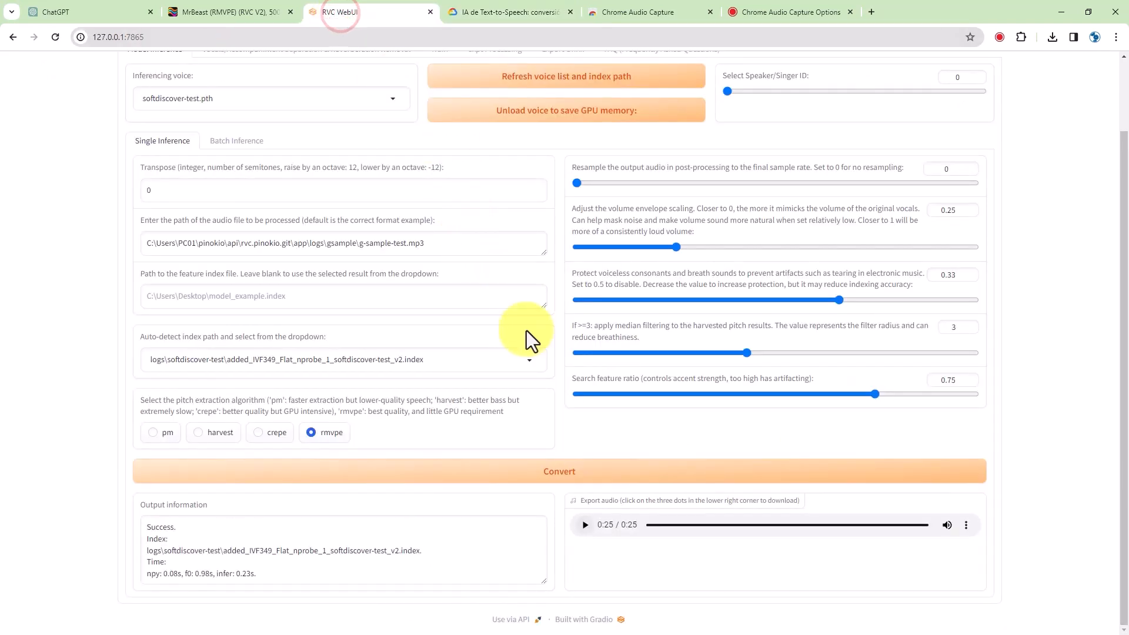
scroll(559, 438, up, 1)
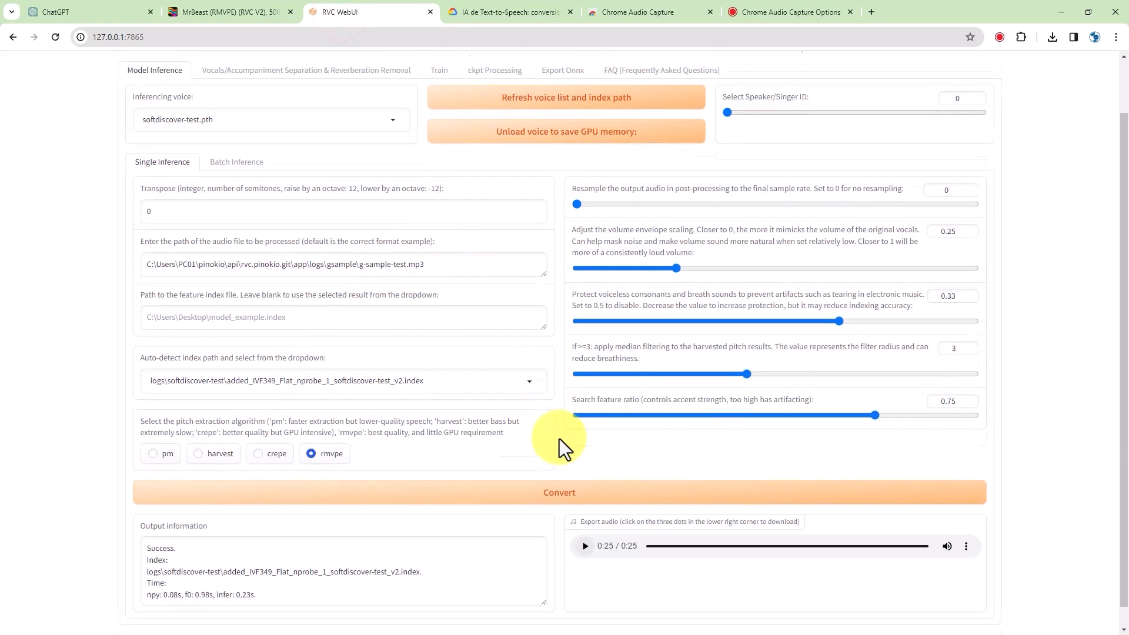
scroll(559, 439, down, 1)
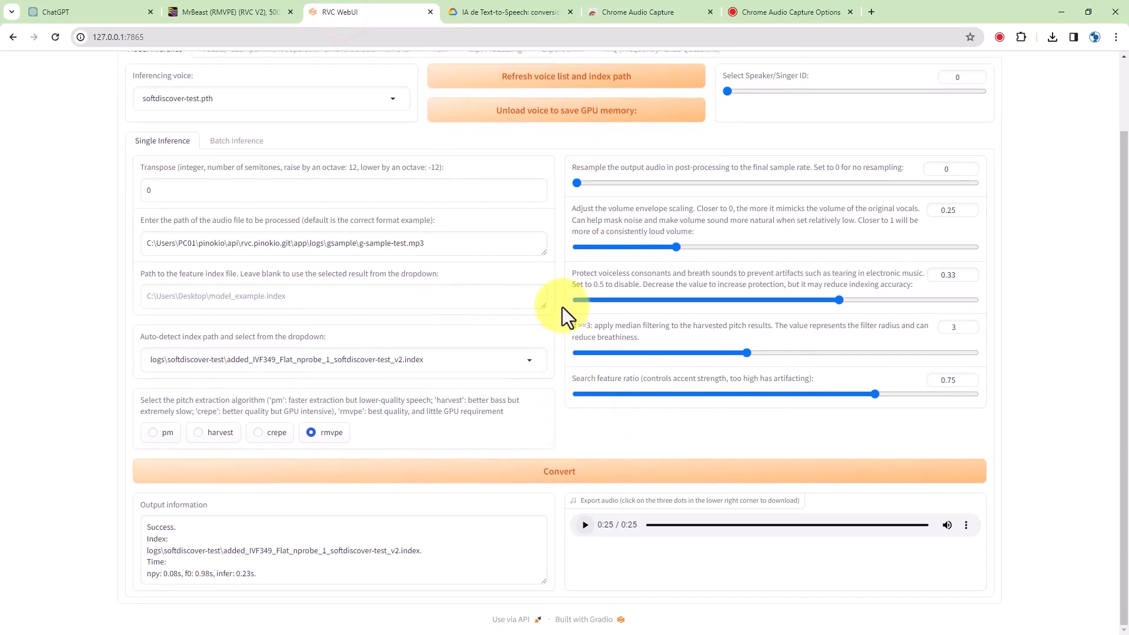
scroll(557, 379, up, 2)
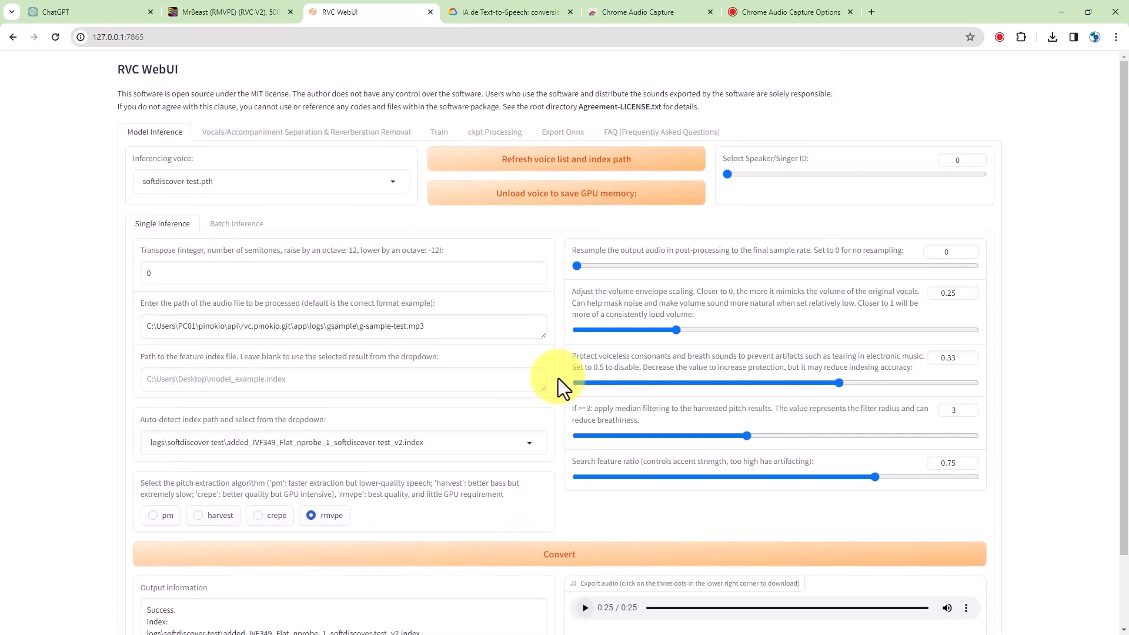